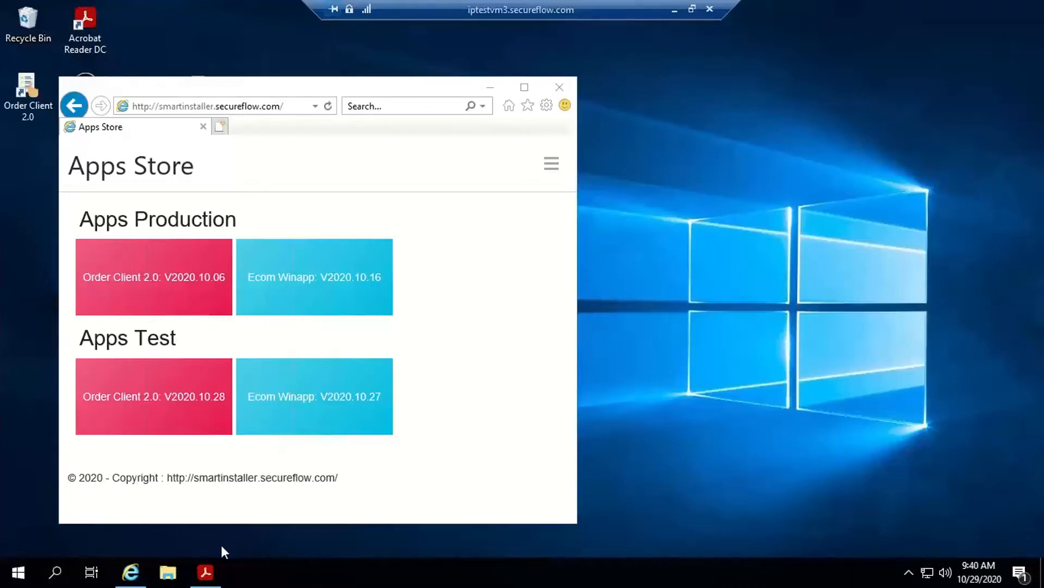
# Step: Switch to Acrobat Reader and read the training manual's instructions on downloading the installer and handling security warnings
pyautogui.click(205, 566)
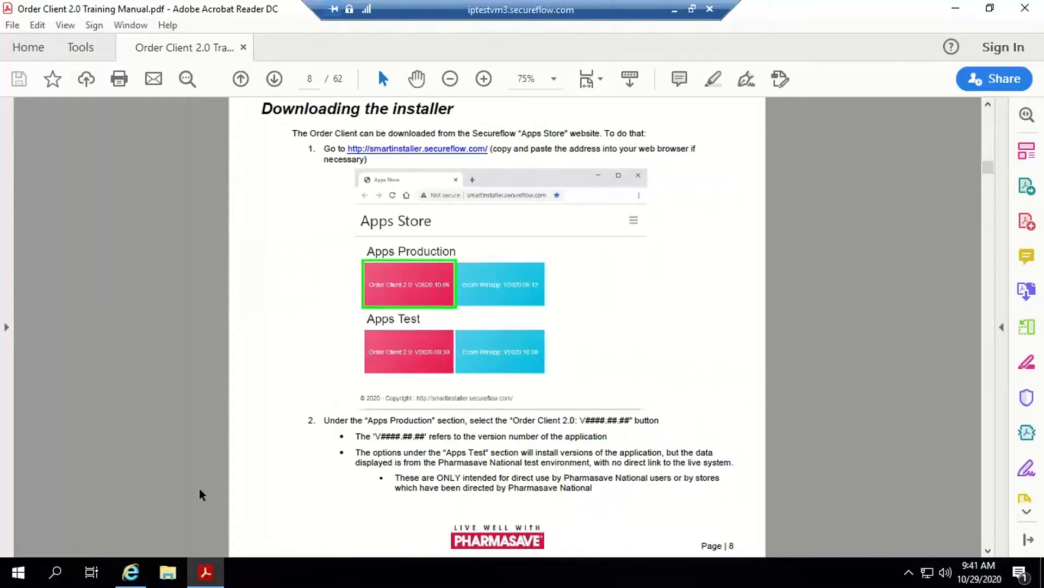
pyautogui.click(131, 571)
pyautogui.scroll(-10, 990, 247)
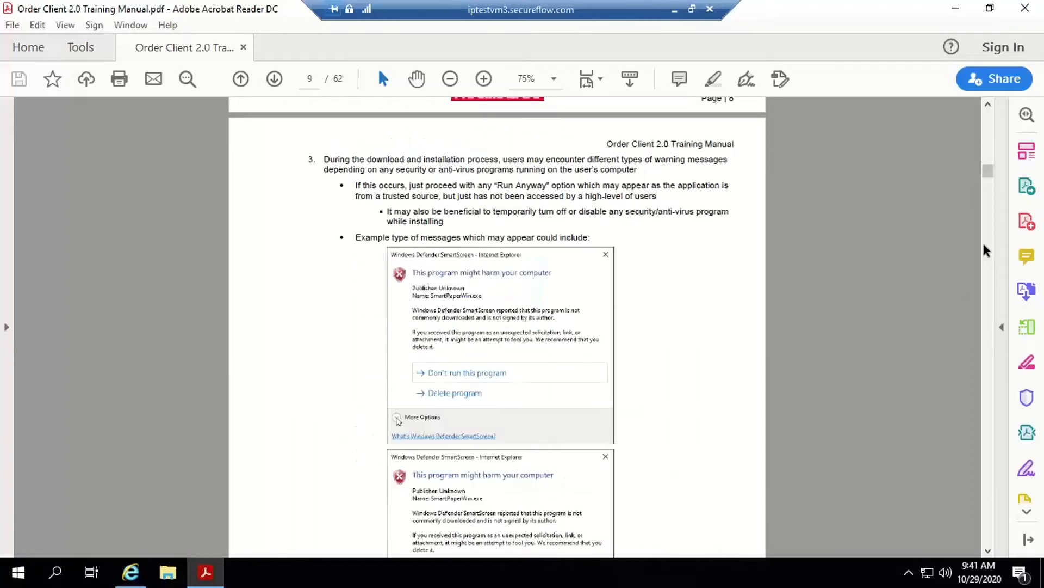
pyautogui.click(988, 551)
pyautogui.click(988, 551)
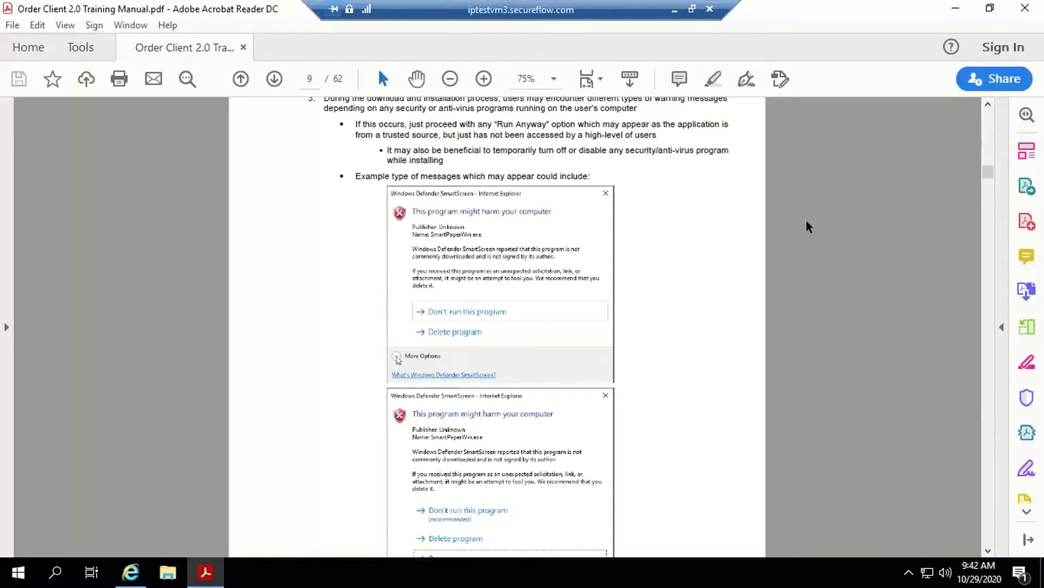
pyautogui.click(960, 8)
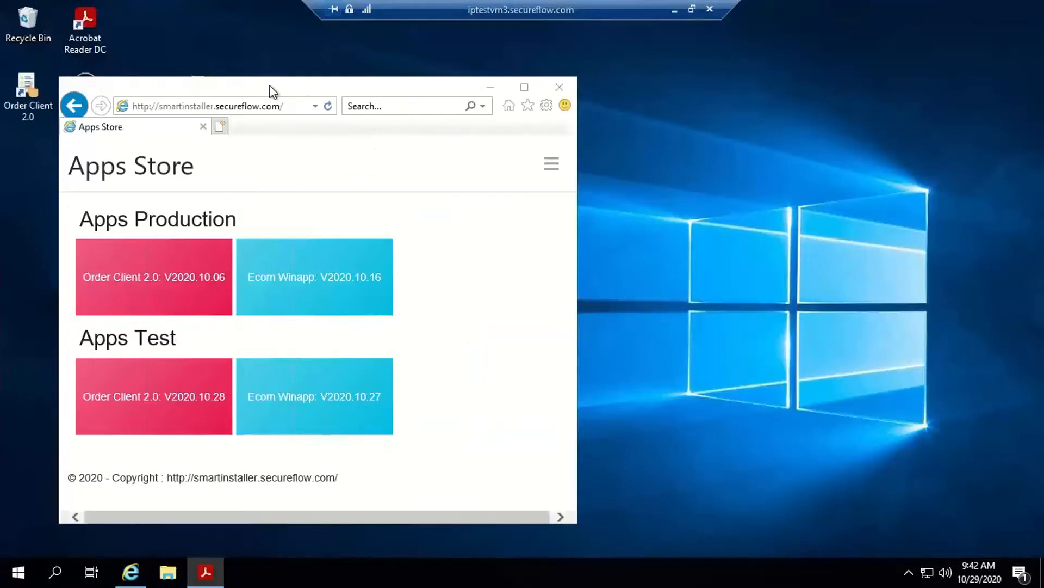
# Step: Launch Order Client 2.0 from the desktop and read the manual's Automatic Application Updates section
pyautogui.doubleClick(25, 98)
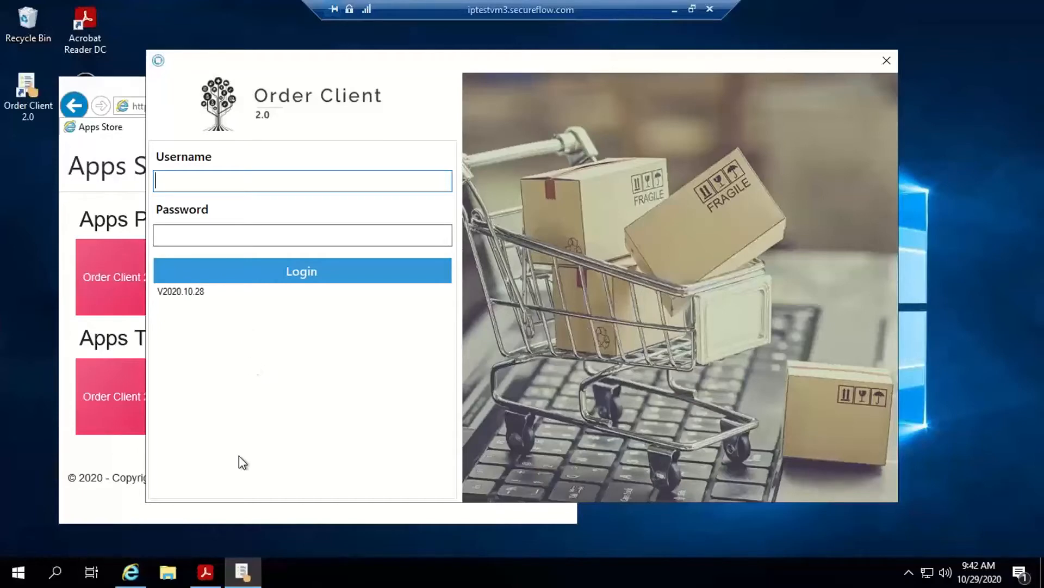
pyautogui.click(205, 571)
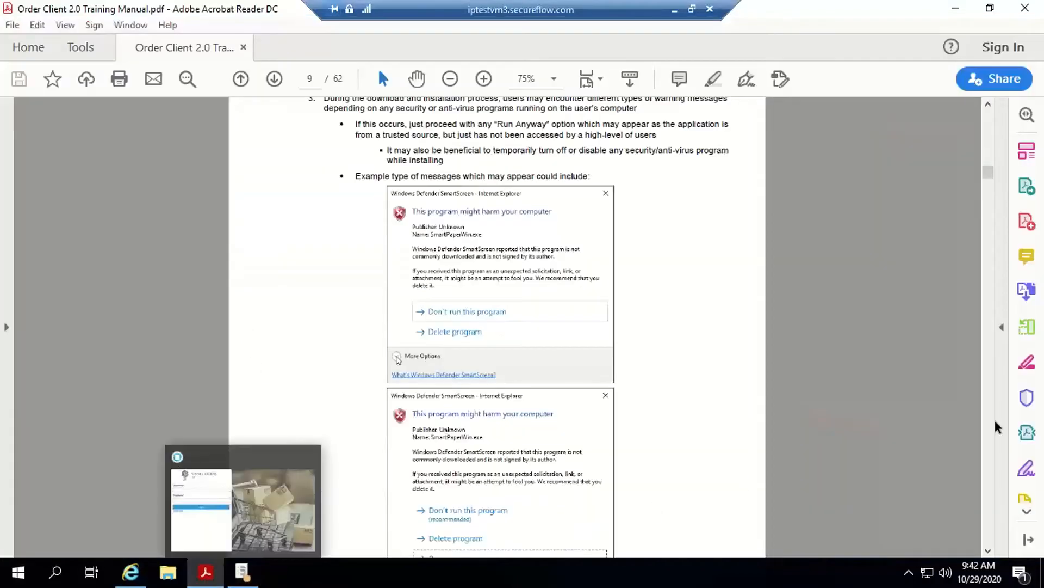
pyautogui.scroll(-5, 946, 452)
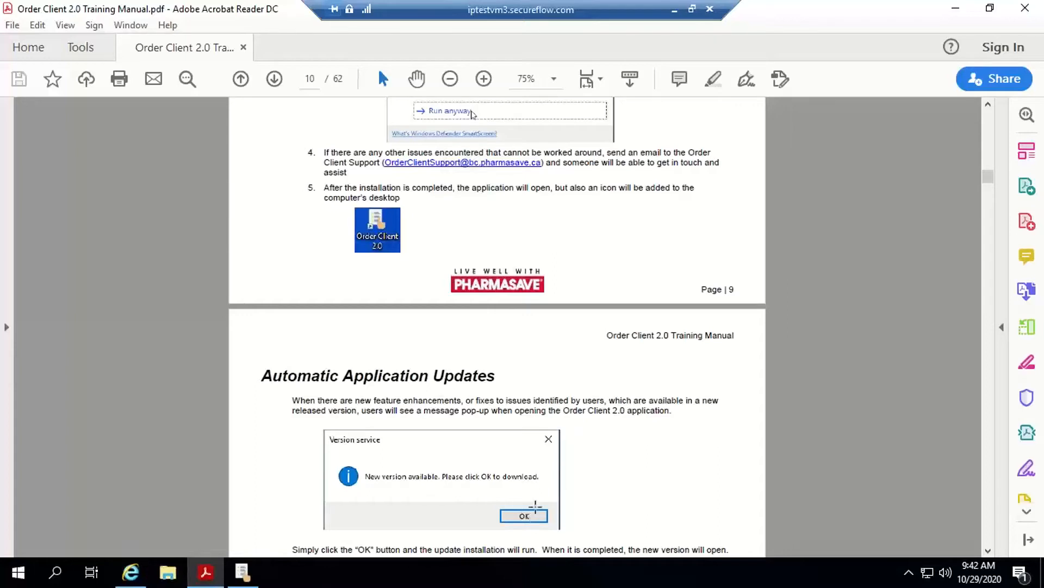
pyautogui.click(956, 9)
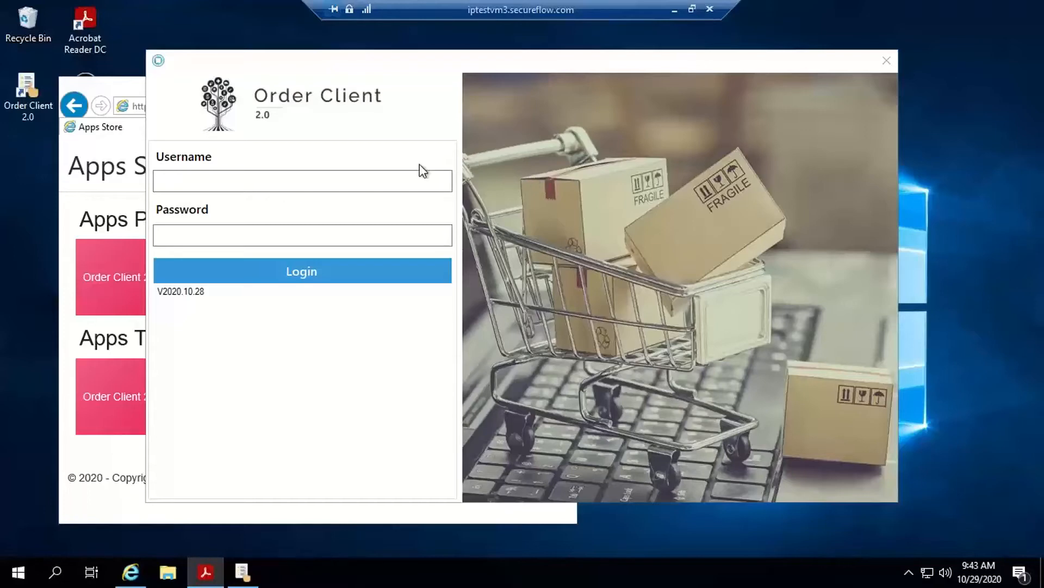
# Step: Log in to Order Client 2.0 with the store's username and account password
pyautogui.click(350, 177)
pyautogui.click(351, 178)
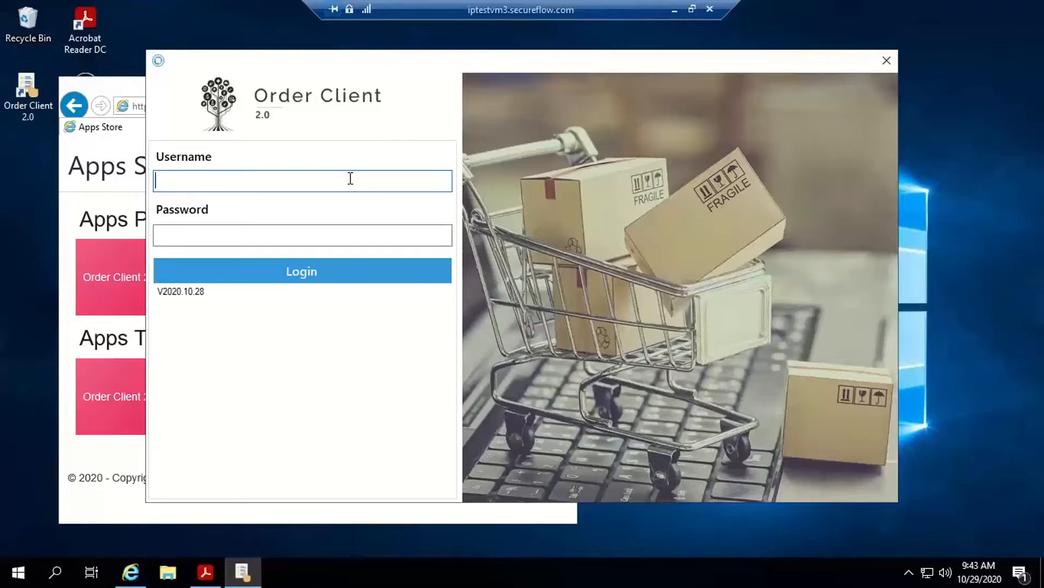
pyautogui.write('PS990')
pyautogui.press('Tab')
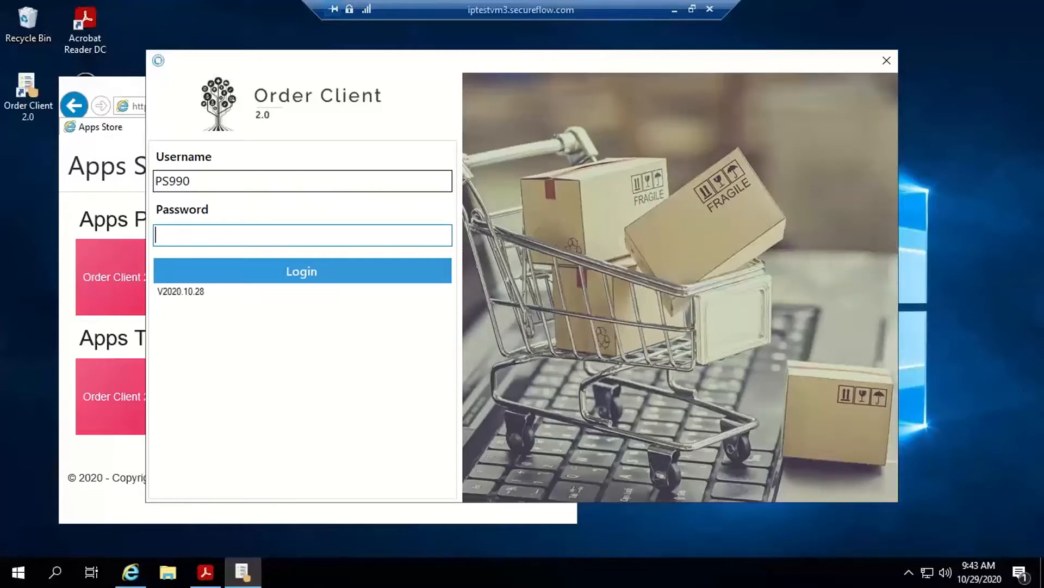
pyautogui.write('******')
pyautogui.press('Return')
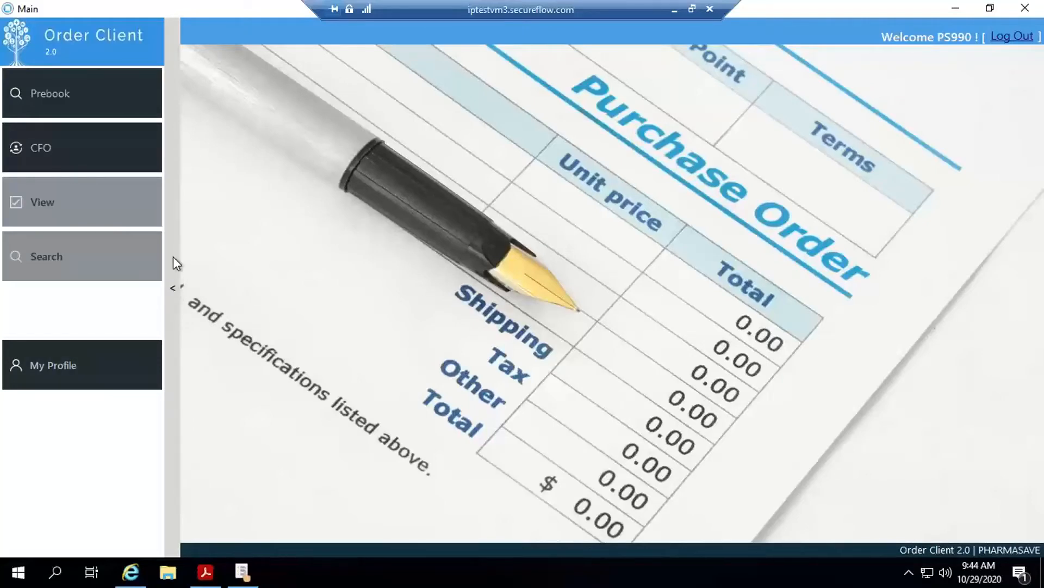
# Step: Collapse and restore the side navigation, and open the My Profile settings
pyautogui.click(173, 289)
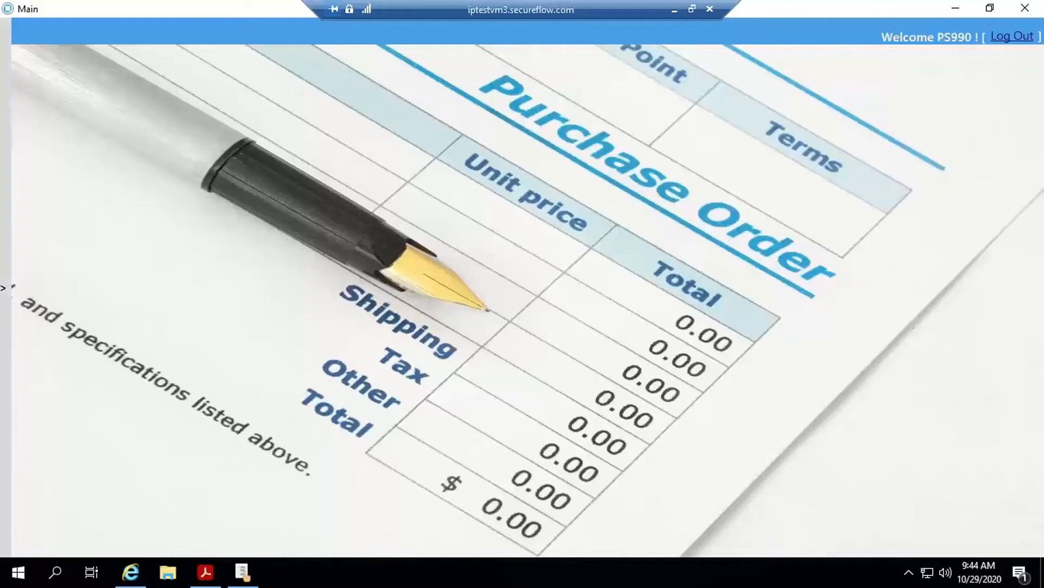
pyautogui.click(5, 287)
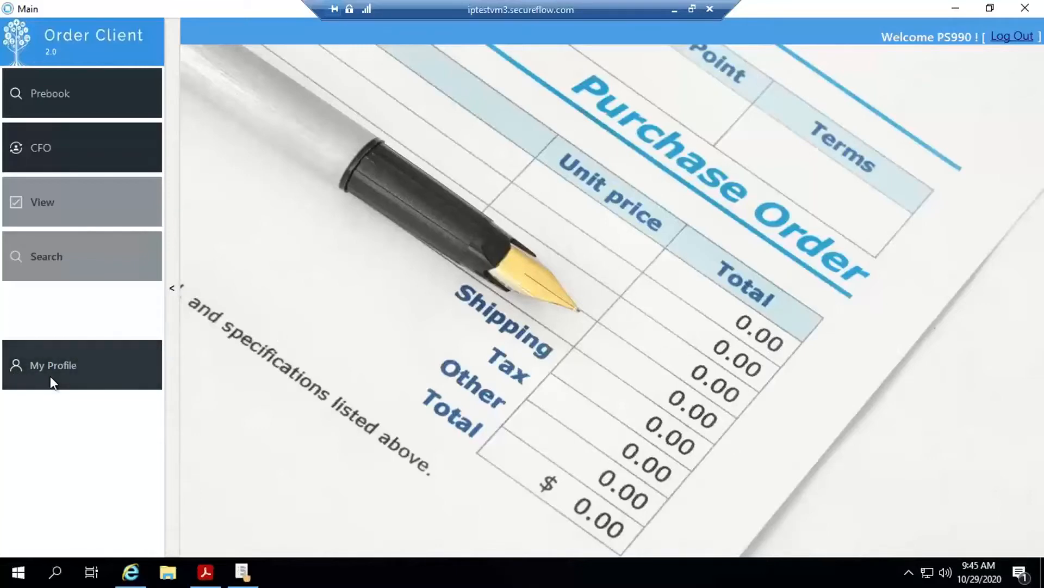
pyautogui.click(81, 363)
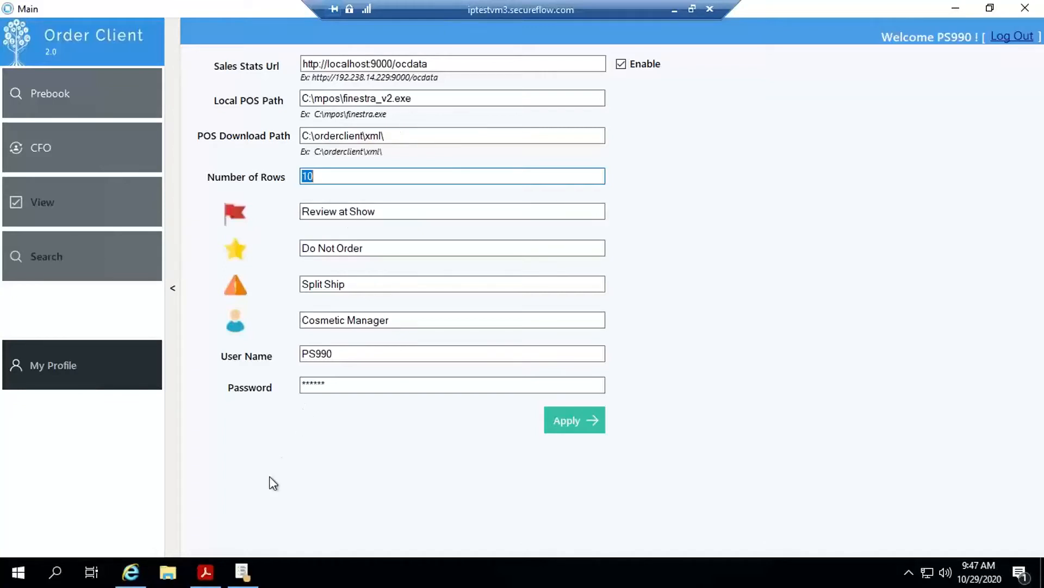
# Step: Switch to Acrobat Reader, go to page 17 of the training manual and read the Sales Stats URL section
pyautogui.moveTo(205, 572)
pyautogui.click(206, 572)
pyautogui.click(311, 78)
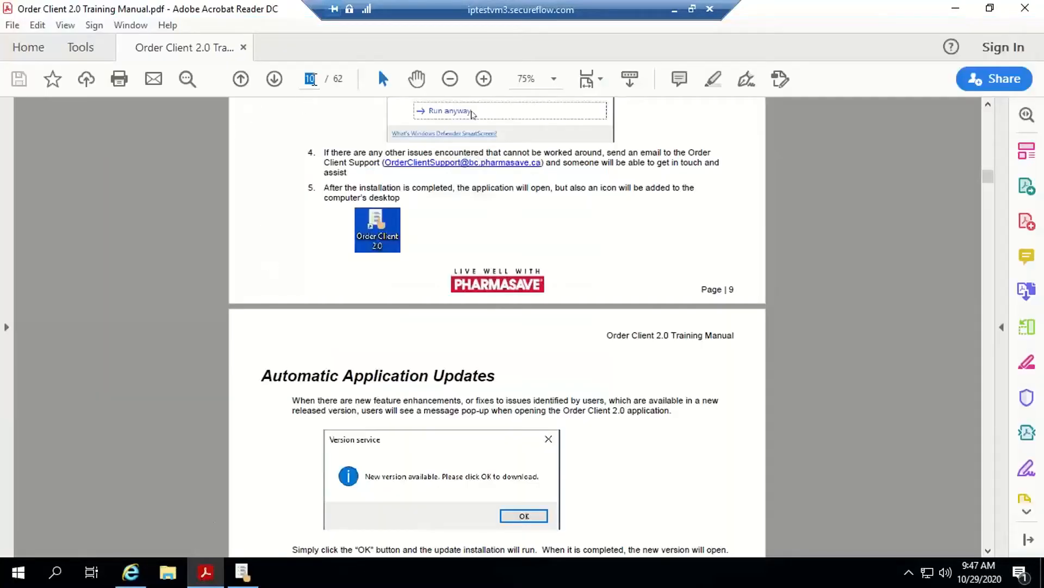
pyautogui.write('17')
pyautogui.press('Return')
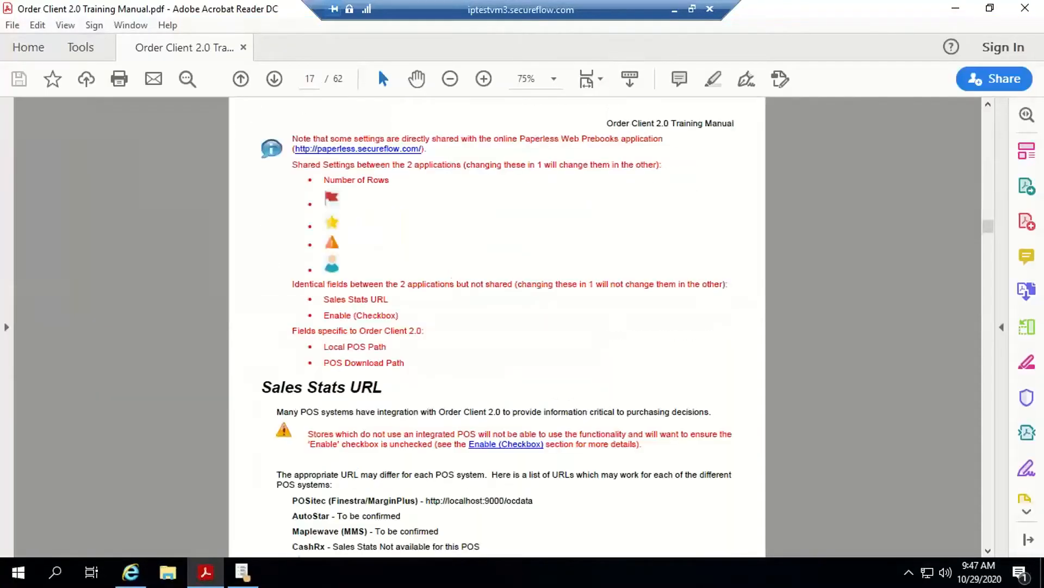
pyautogui.click(988, 551)
pyautogui.moveTo(989, 550); pyautogui.dragTo(989, 551)
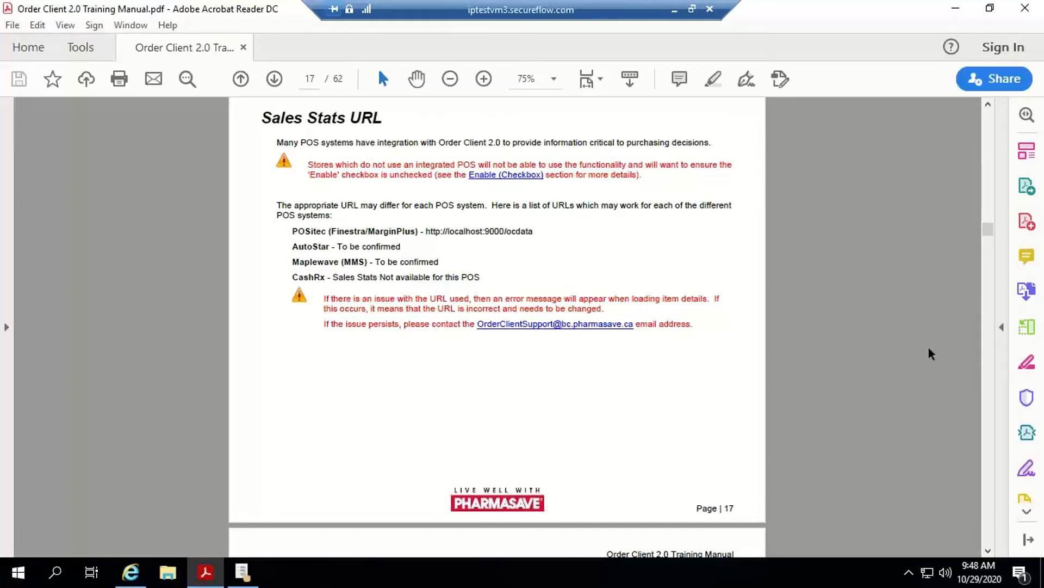
# Step: Read the manual's pages 18 and 19 on the Enable checkbox, POS paths, Number Of Rows and Flags, and return to Order Client
pyautogui.click(991, 354)
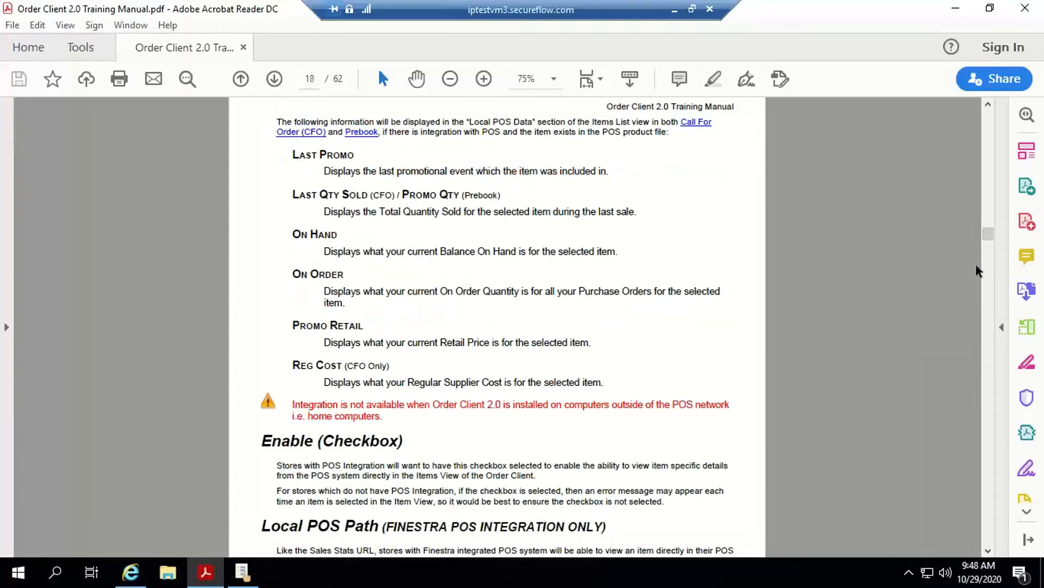
pyautogui.moveTo(989, 238); pyautogui.dragTo(990, 239)
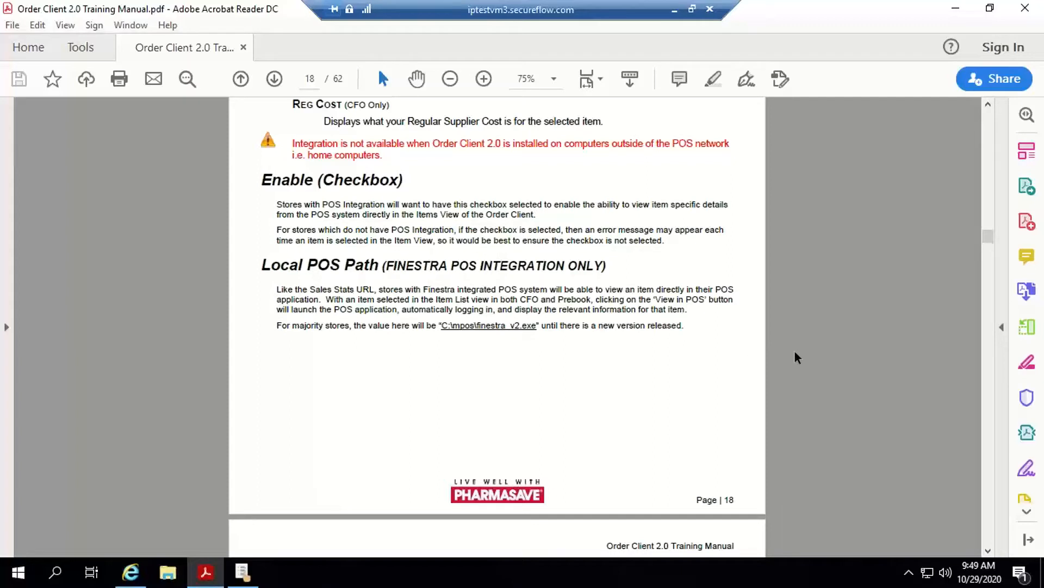
pyautogui.click(991, 357)
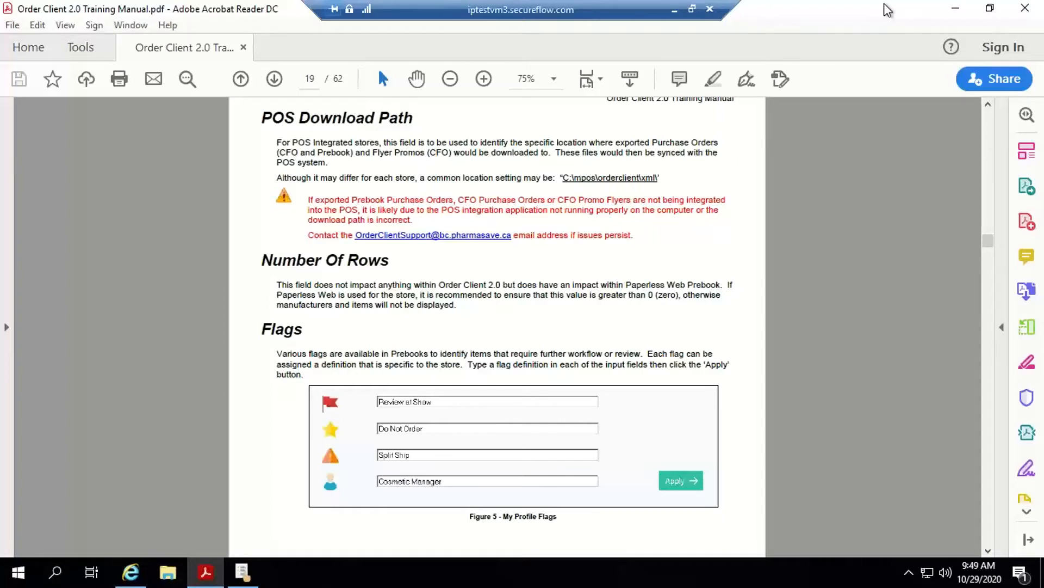
pyautogui.click(956, 8)
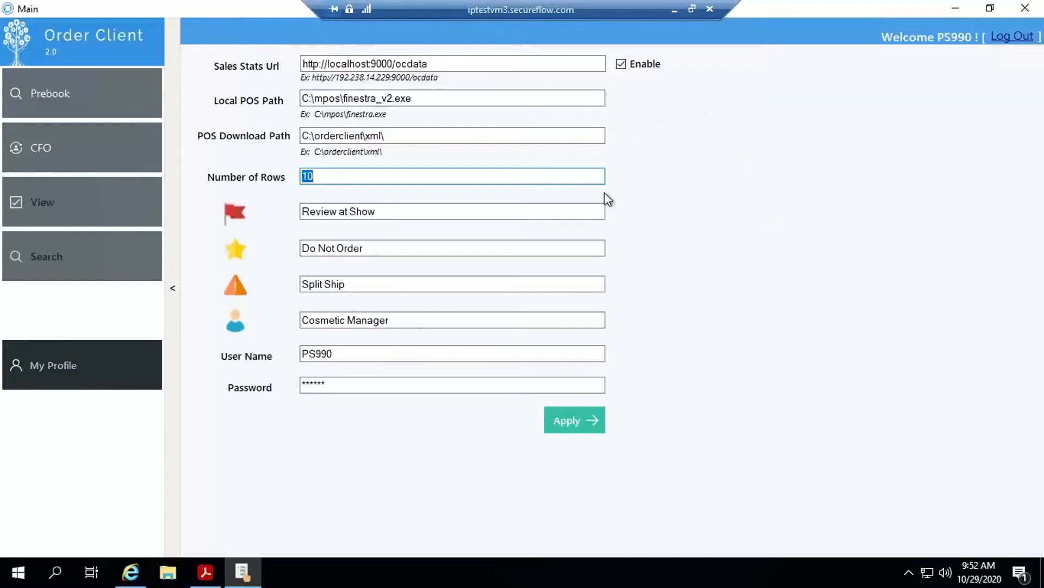
# Step: Apply the My Profile settings and open the Prebook list
pyautogui.click(569, 419)
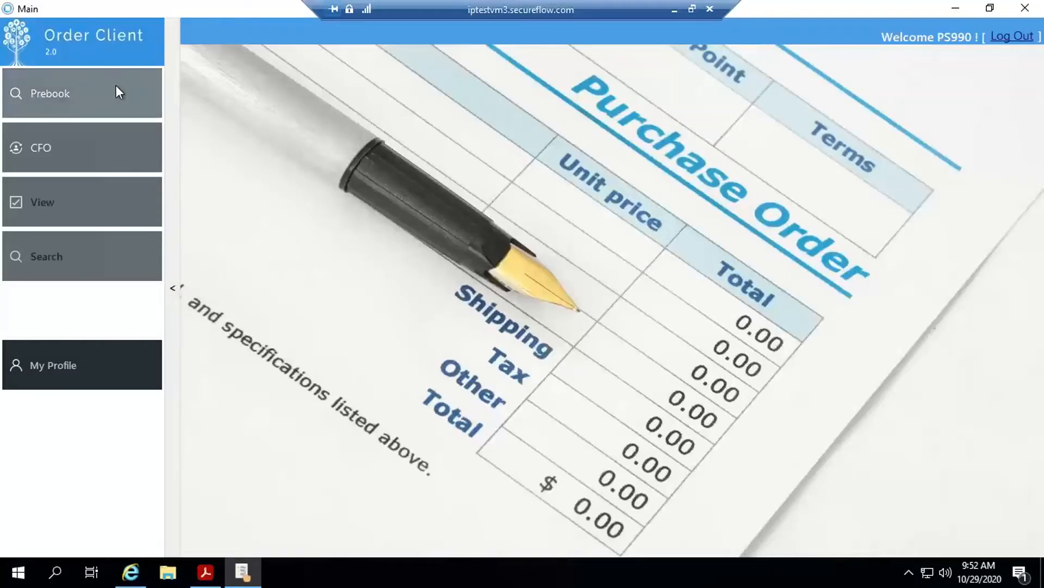
pyautogui.click(74, 93)
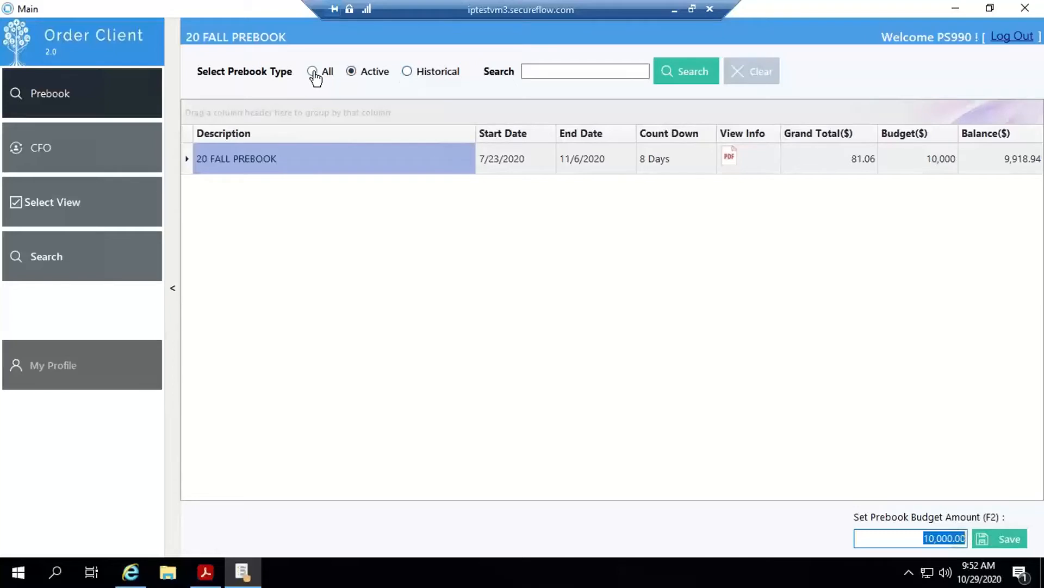
# Step: Preview the Historical prebooks, set the prebook type to All and search for "fall"
pyautogui.click(437, 76)
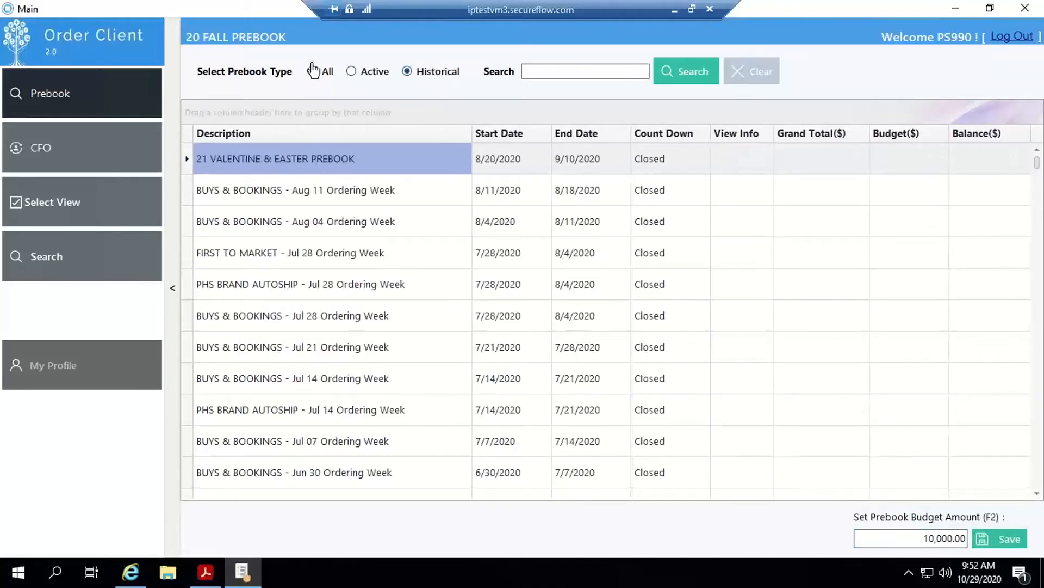
pyautogui.click(324, 77)
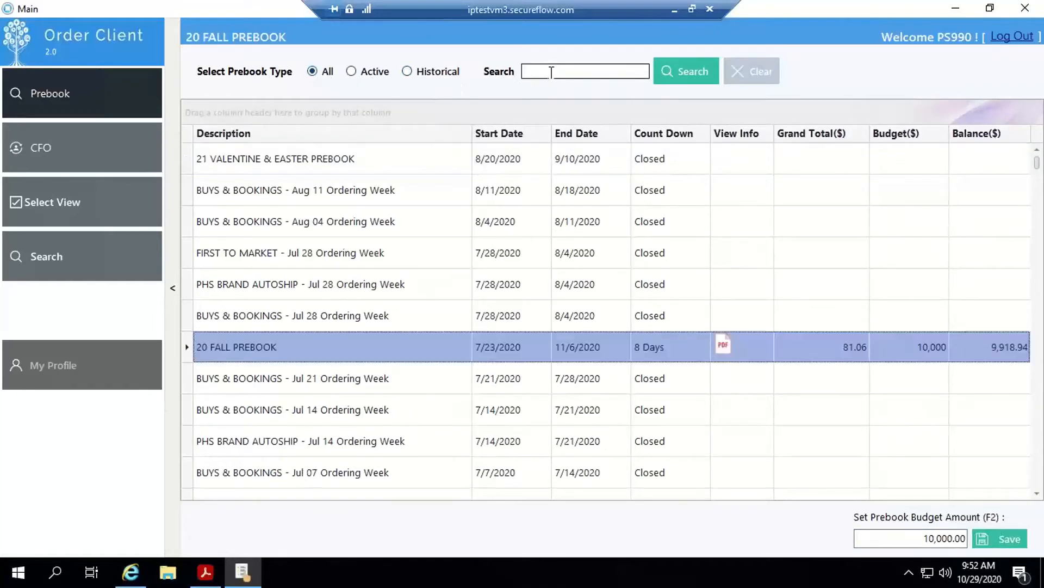
pyautogui.click(552, 72)
pyautogui.write('fall')
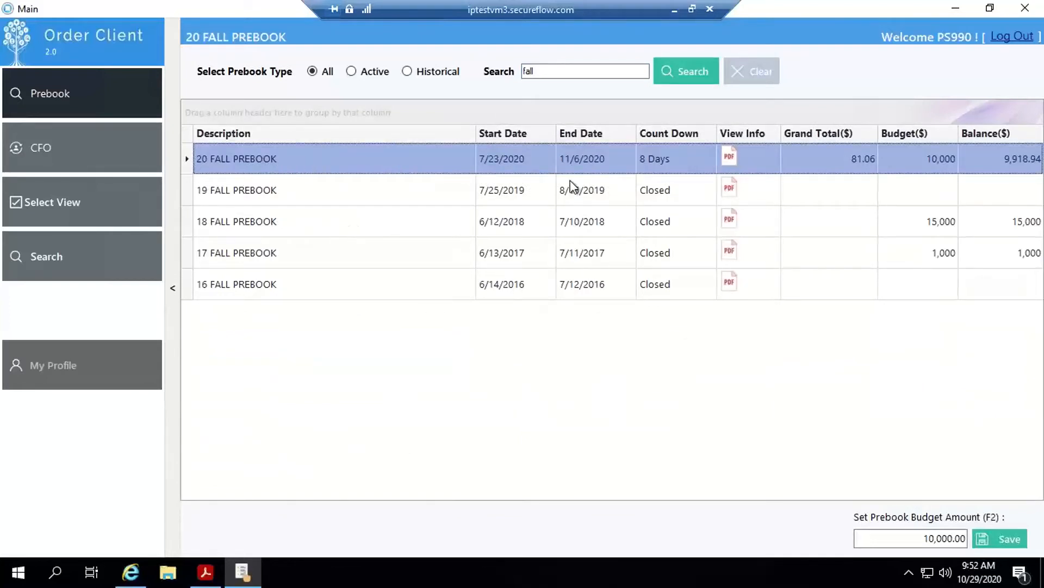
# Step: Open the Column Chooser for the prebook list and try to rearrange the column headers
pyautogui.rightClick(397, 139)
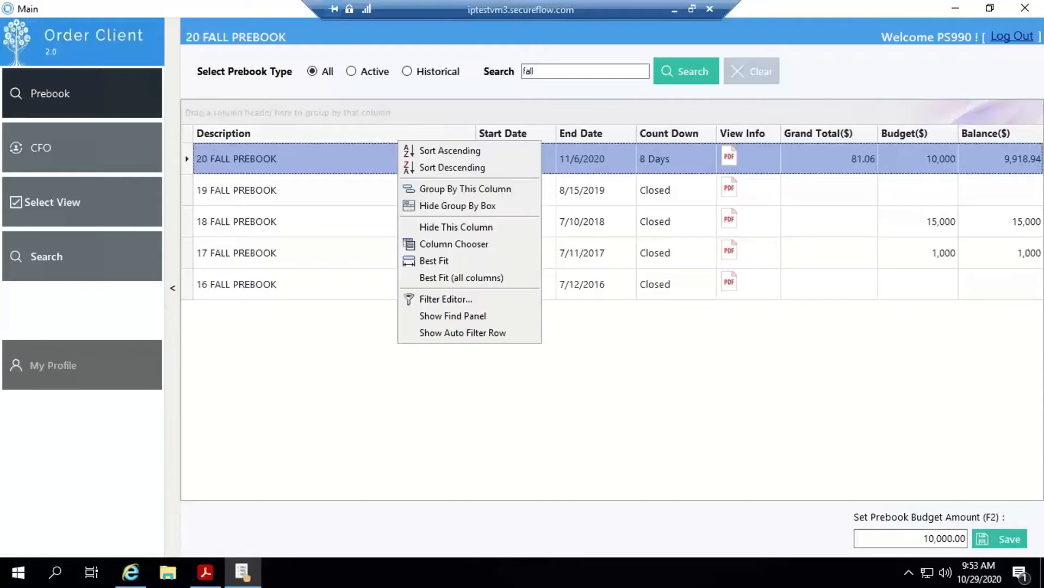
pyautogui.click(458, 245)
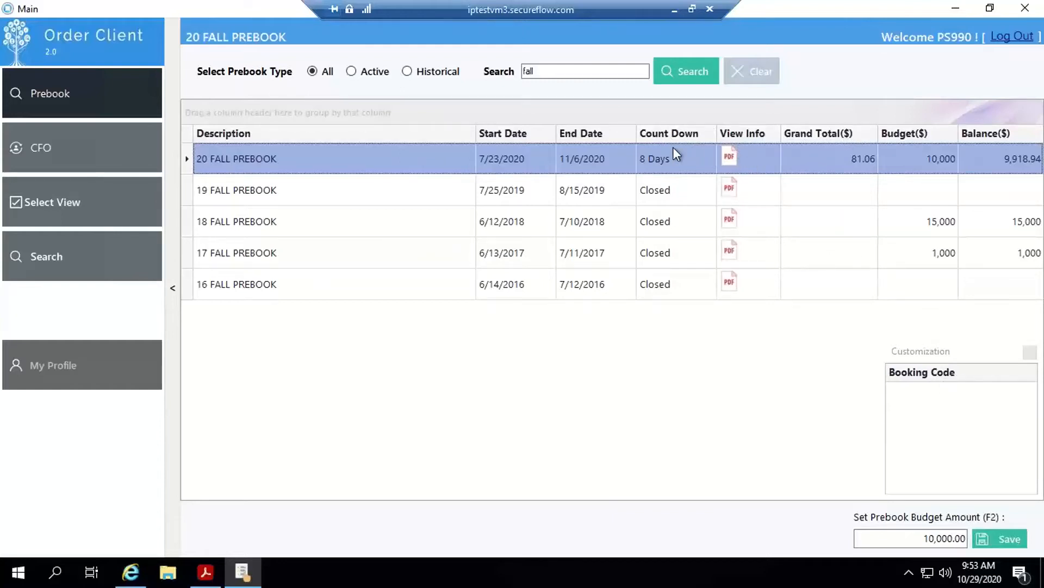
pyautogui.moveTo(426, 133); pyautogui.dragTo(656, 145)
pyautogui.moveTo(464, 135); pyautogui.dragTo(429, 138)
# Step: Sort the prebooks by Count Down in ascending order, check that column's filter choices and close the Column Chooser
pyautogui.click(671, 128)
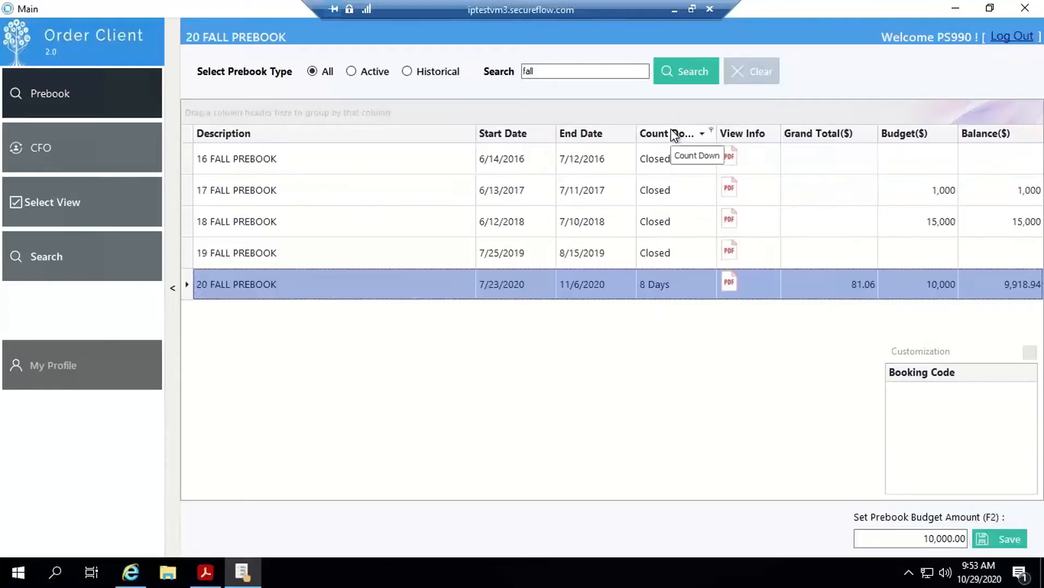
pyautogui.click(671, 130)
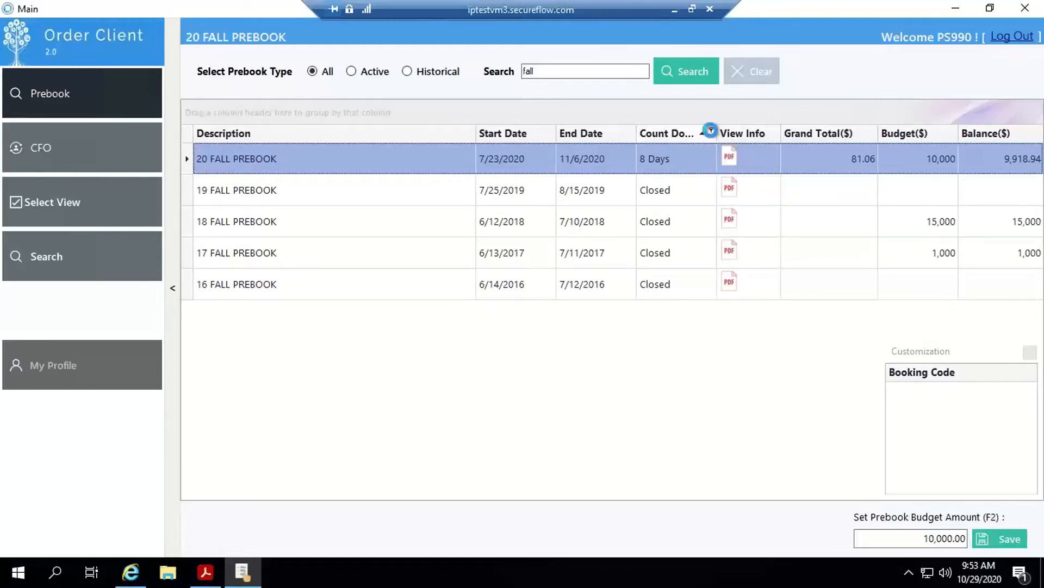
pyautogui.click(710, 129)
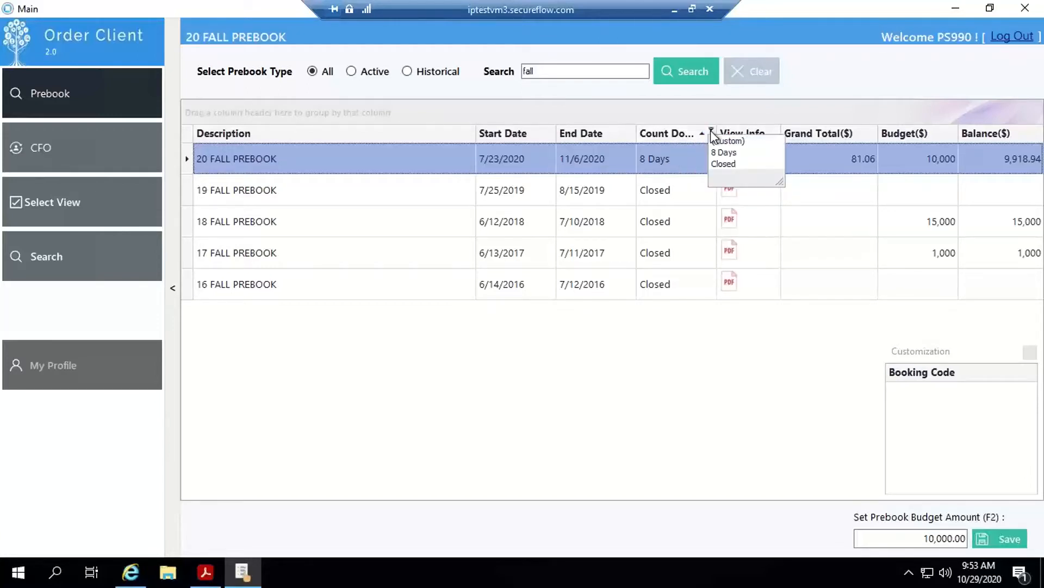
pyautogui.click(683, 156)
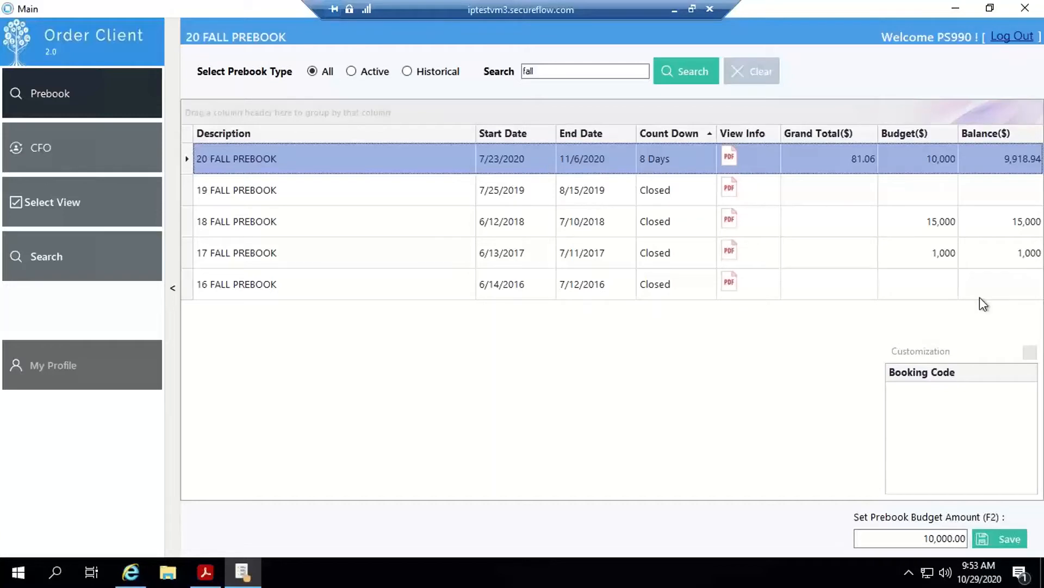
pyautogui.click(1029, 352)
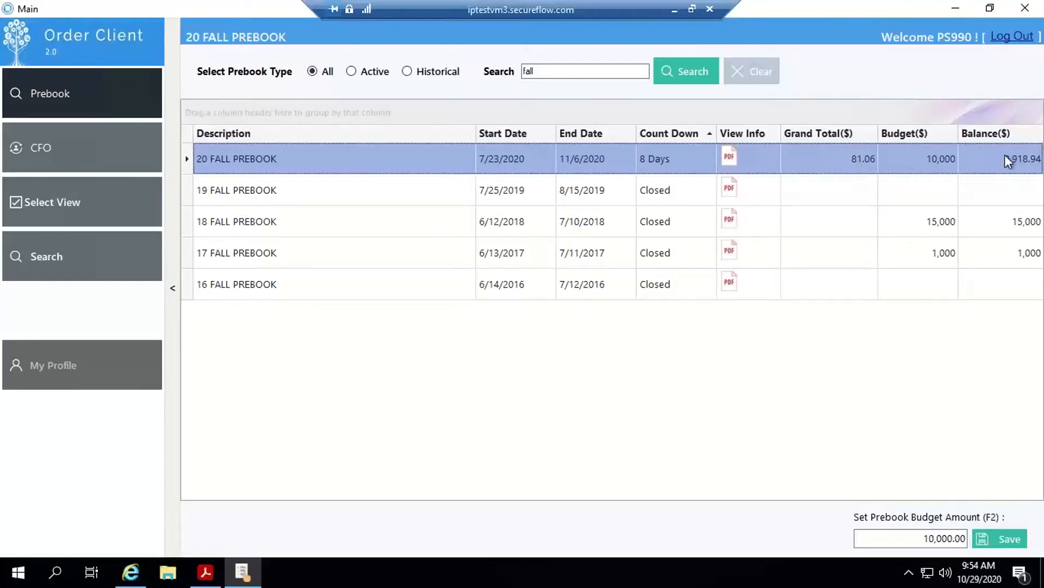
# Step: View the documents attached to 20 FALL PREBOOK and close the document list
pyautogui.click(731, 157)
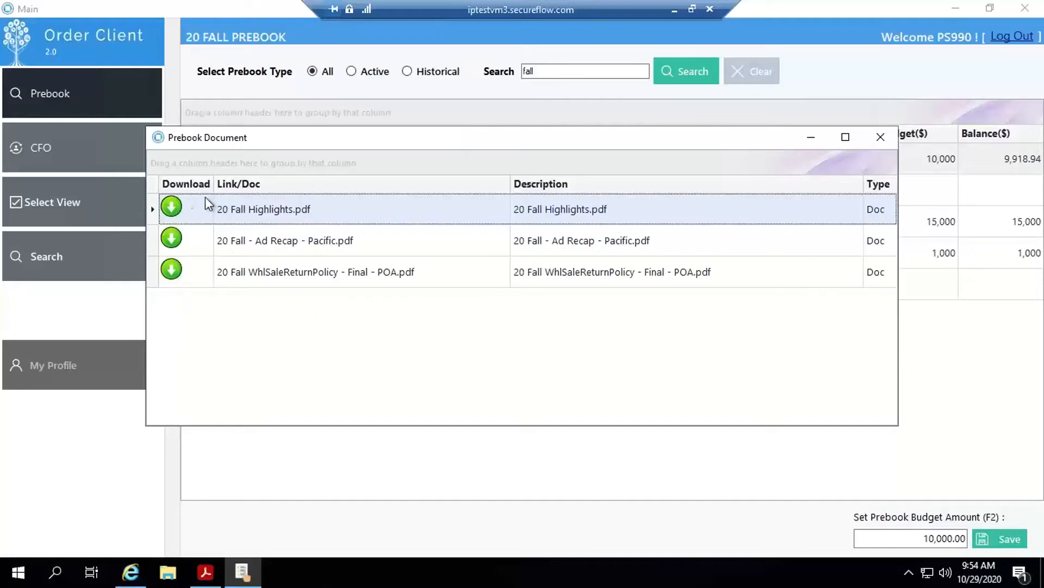
pyautogui.click(881, 136)
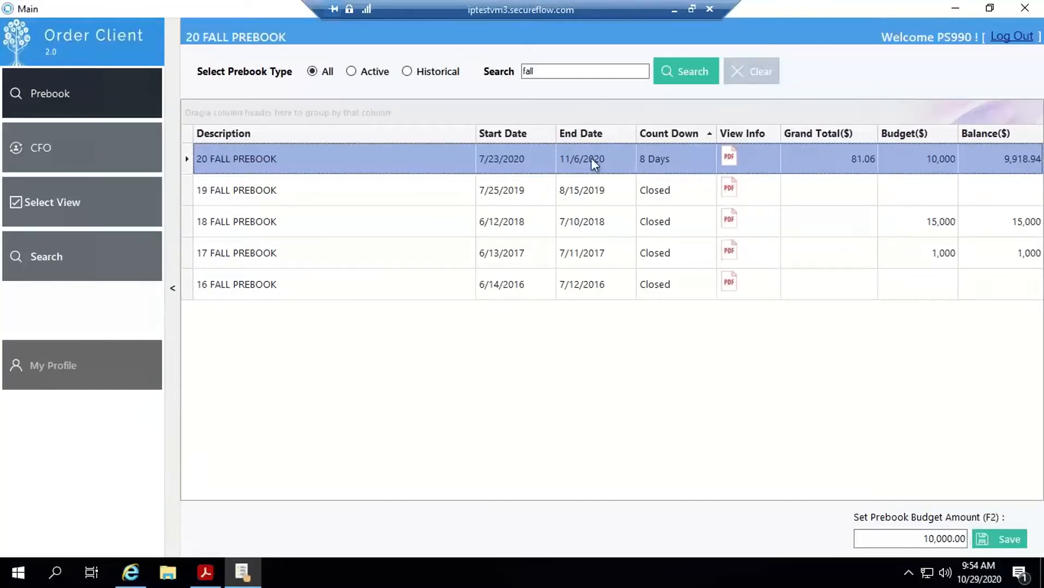
# Step: Open the Manufacturer view of 20 FALL PREBOOK and look over the manufacturer list
pyautogui.click(91, 206)
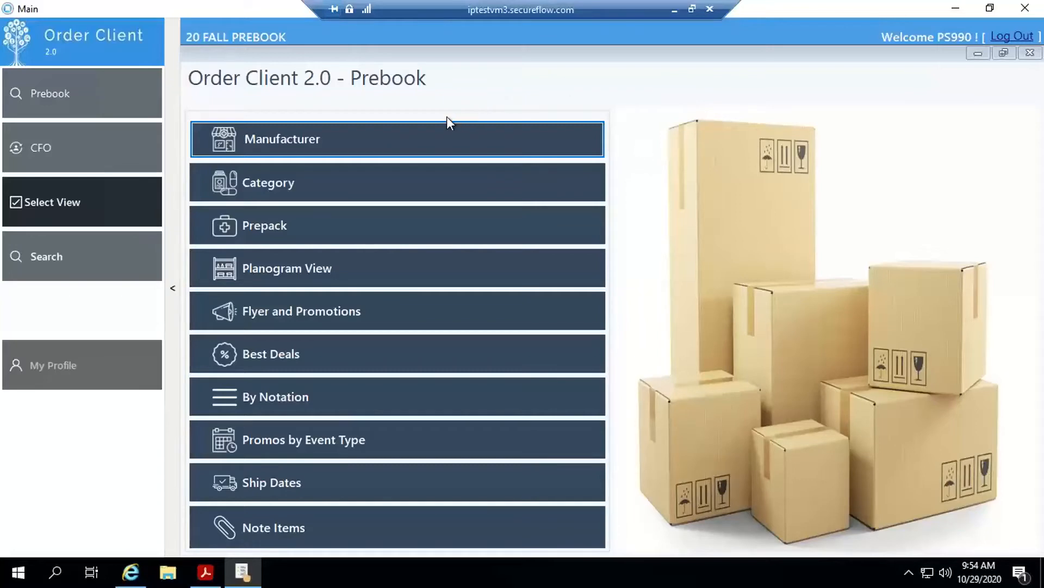
pyautogui.click(282, 137)
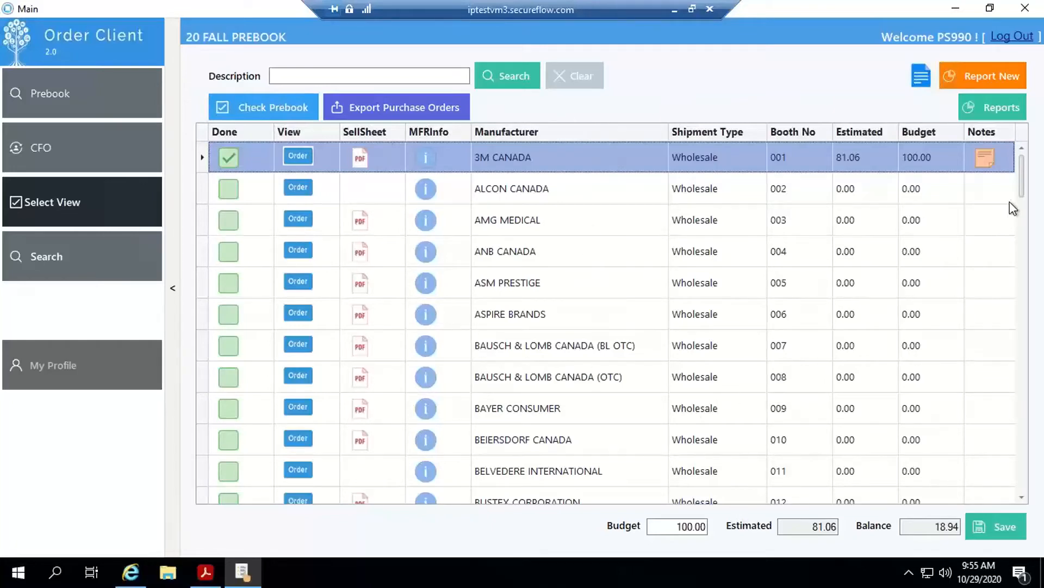
pyautogui.moveTo(1023, 190); pyautogui.dragTo(1037, 153)
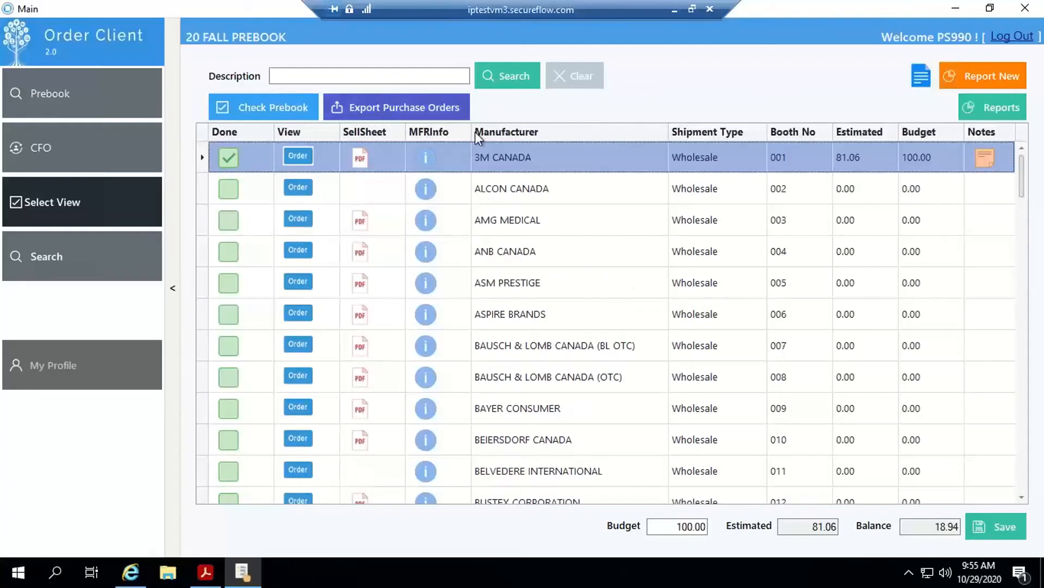
# Step: Try moving the Manufacturer column and back, check the Column Chooser for hidden columns and close it
pyautogui.moveTo(515, 132); pyautogui.dragTo(754, 129)
pyautogui.moveTo(675, 132); pyautogui.dragTo(484, 135)
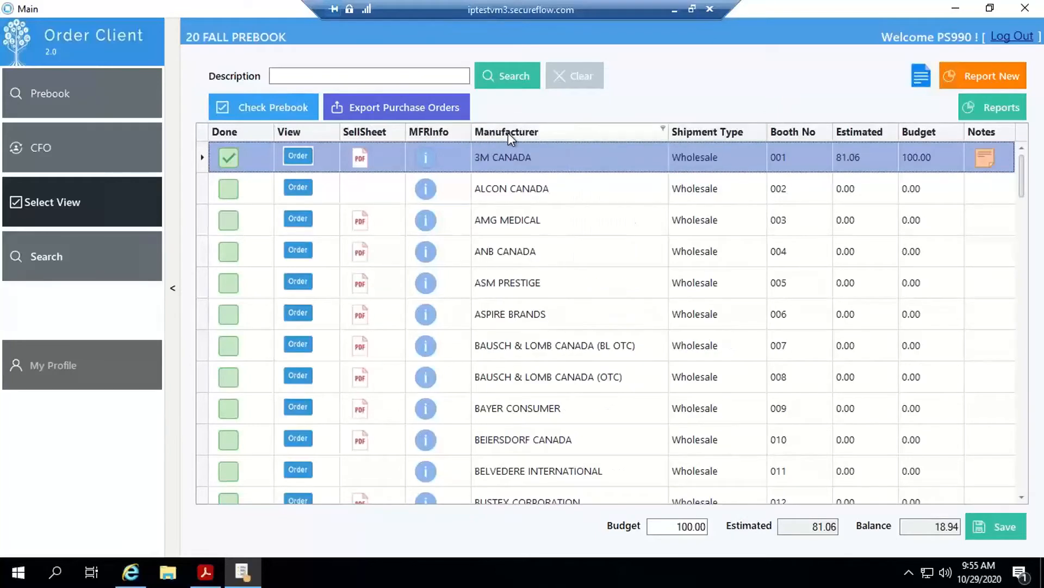
pyautogui.rightClick(508, 132)
pyautogui.click(569, 236)
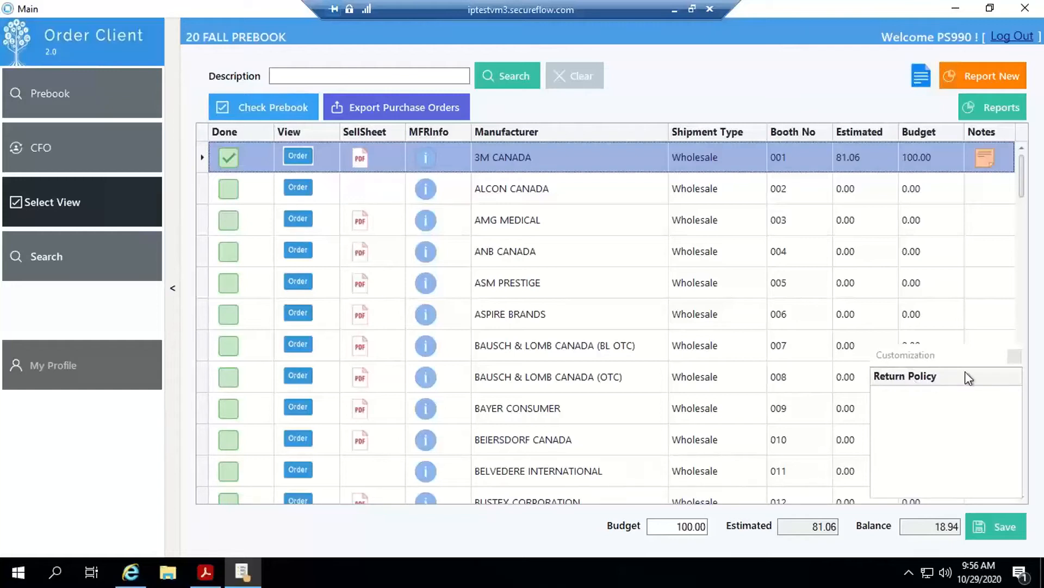
pyautogui.click(1014, 357)
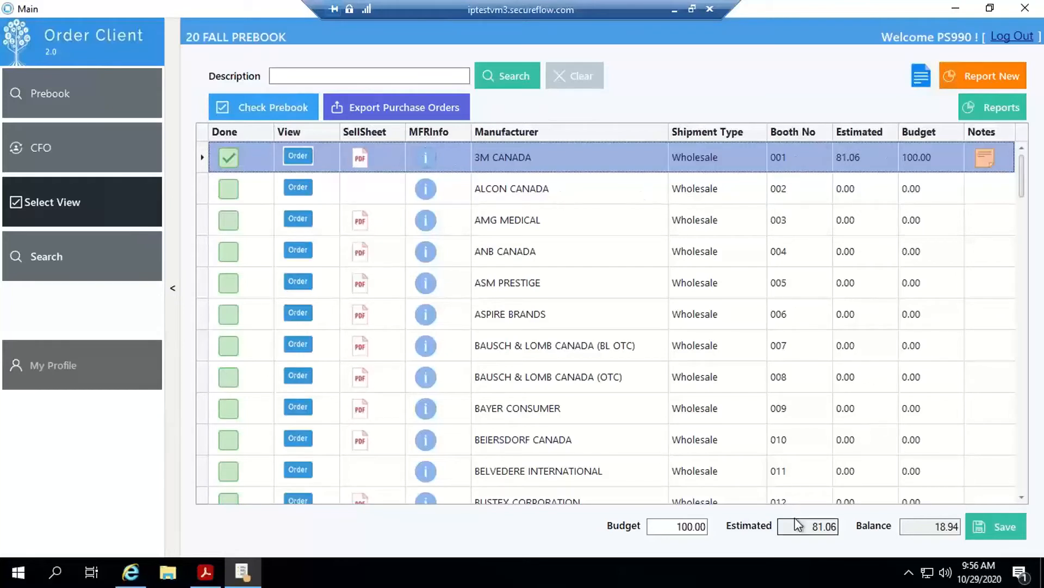
# Step: View the sell sheet documents attached to 3M CANADA and close the document list
pyautogui.click(679, 525)
pyautogui.click(361, 157)
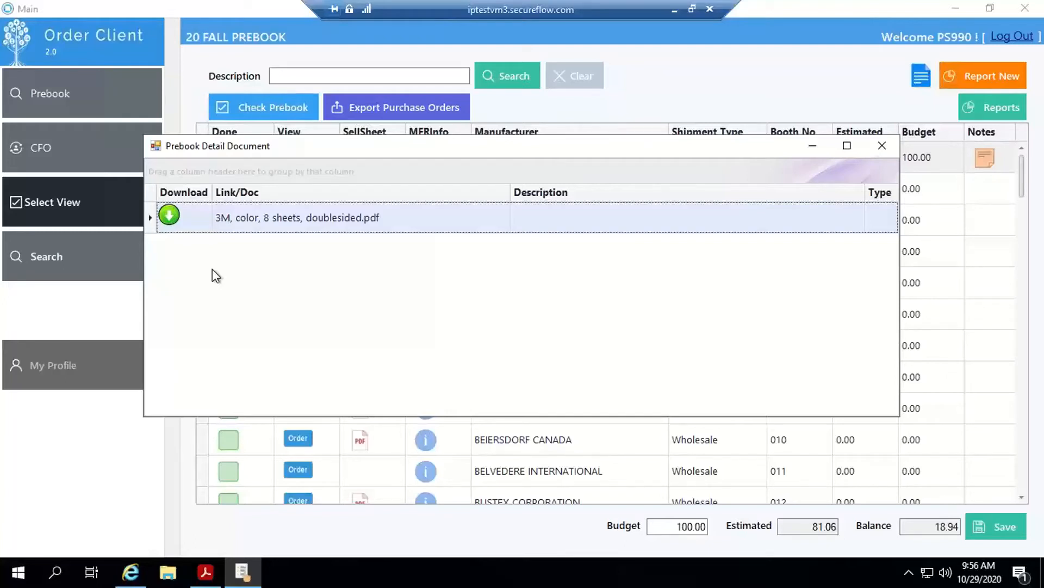
pyautogui.click(881, 146)
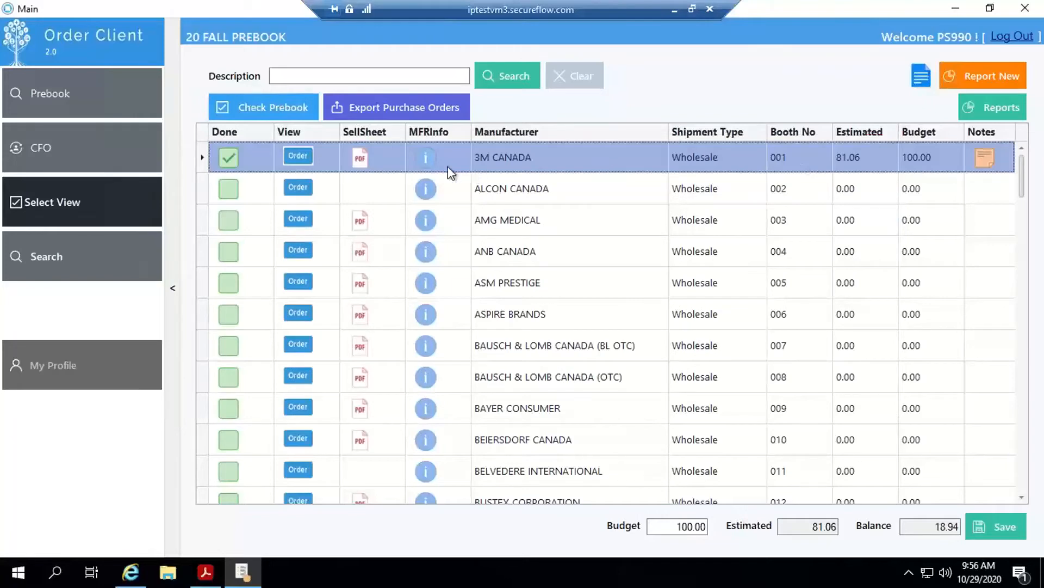
# Step: Review the manufacturer contact information and ship dates for 3M CANADA, and close the details
pyautogui.click(426, 159)
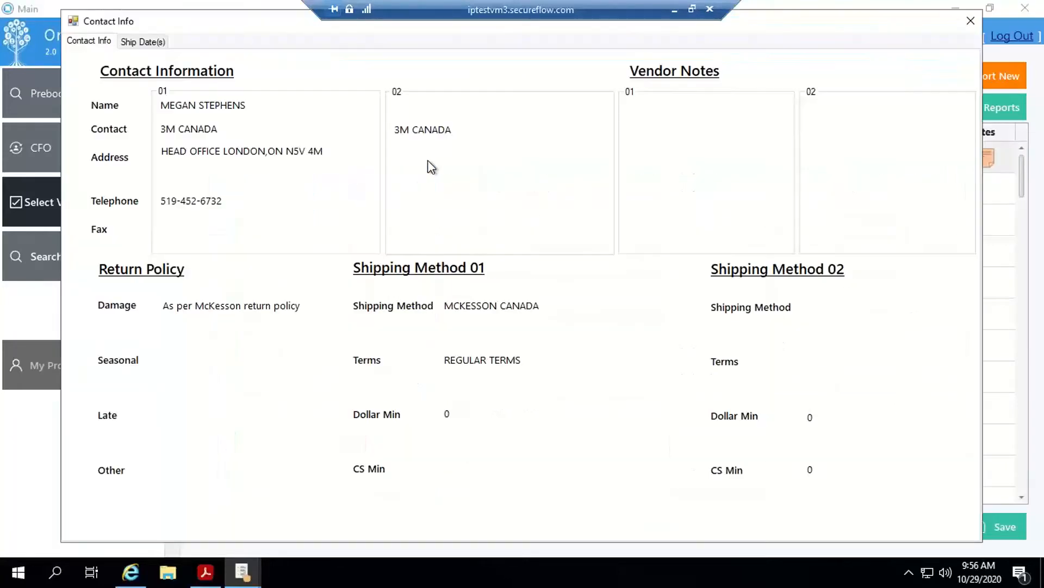
pyautogui.click(161, 42)
pyautogui.click(89, 43)
pyautogui.click(151, 46)
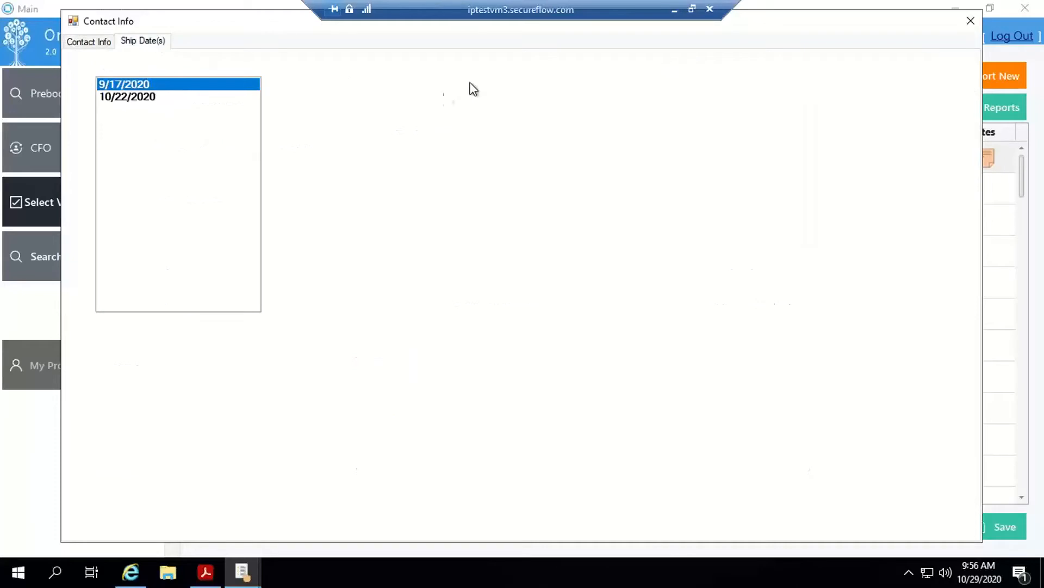
pyautogui.click(970, 21)
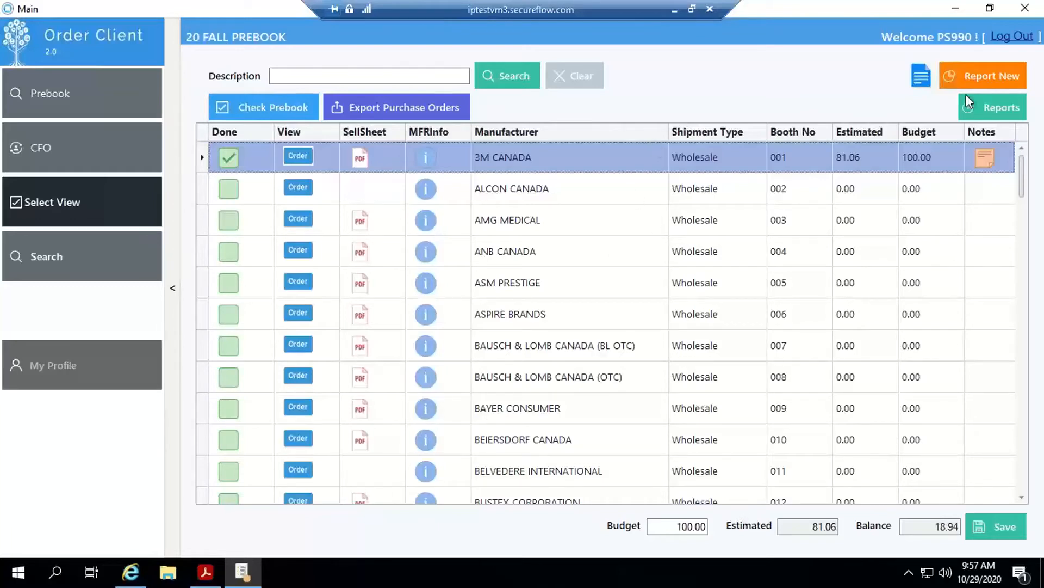
# Step: Check the available item reports and the new report selector's Shipdates and Manufacturer options, closing both without running a report
pyautogui.click(1007, 102)
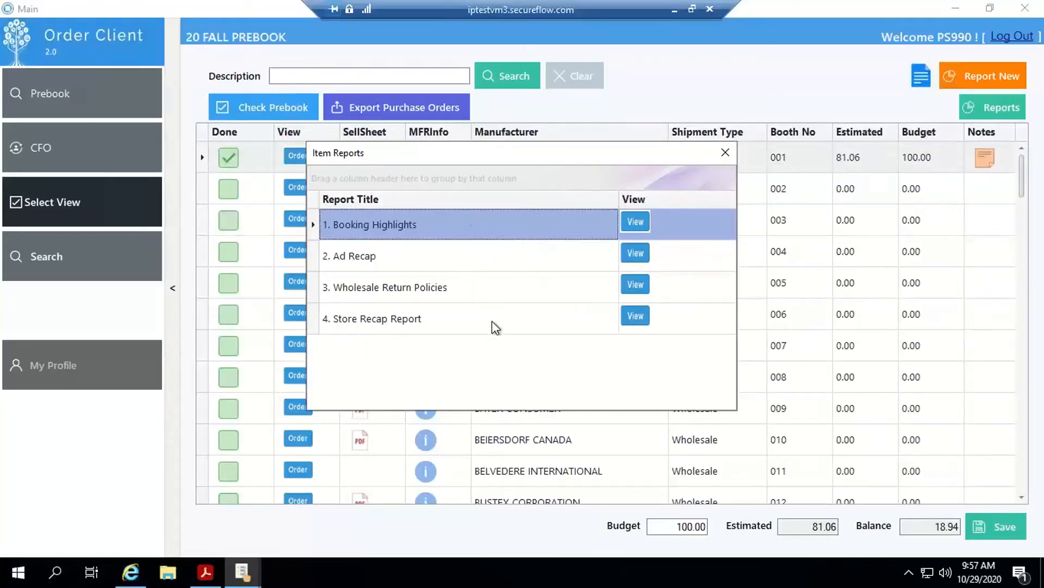
pyautogui.click(725, 153)
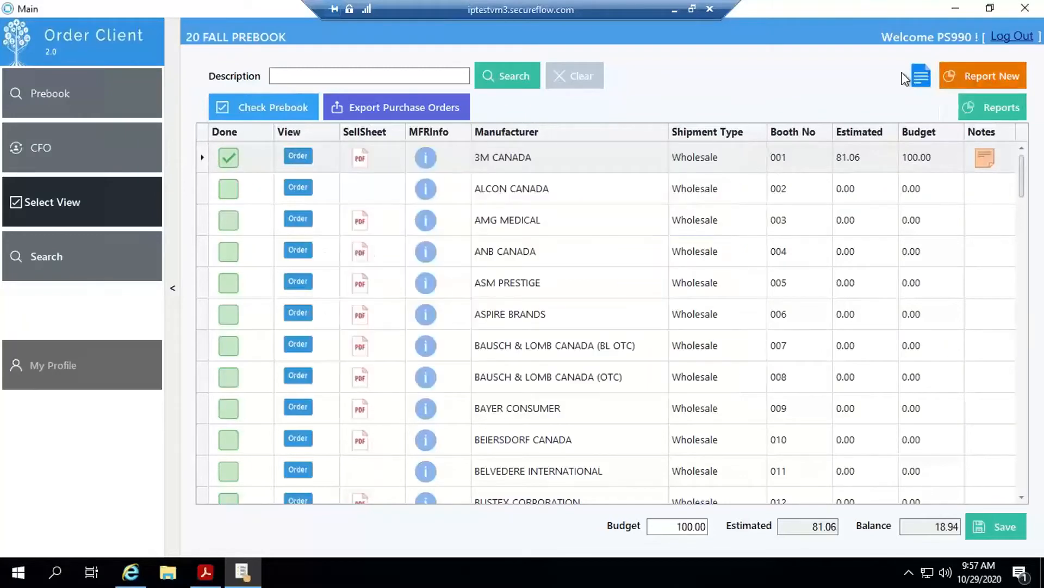
pyautogui.click(966, 77)
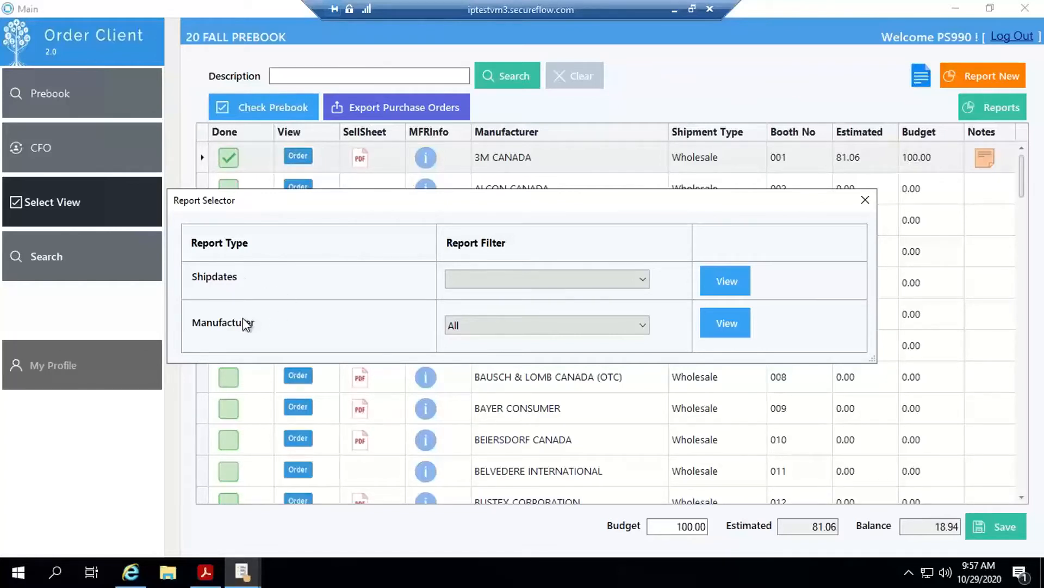
pyautogui.click(869, 195)
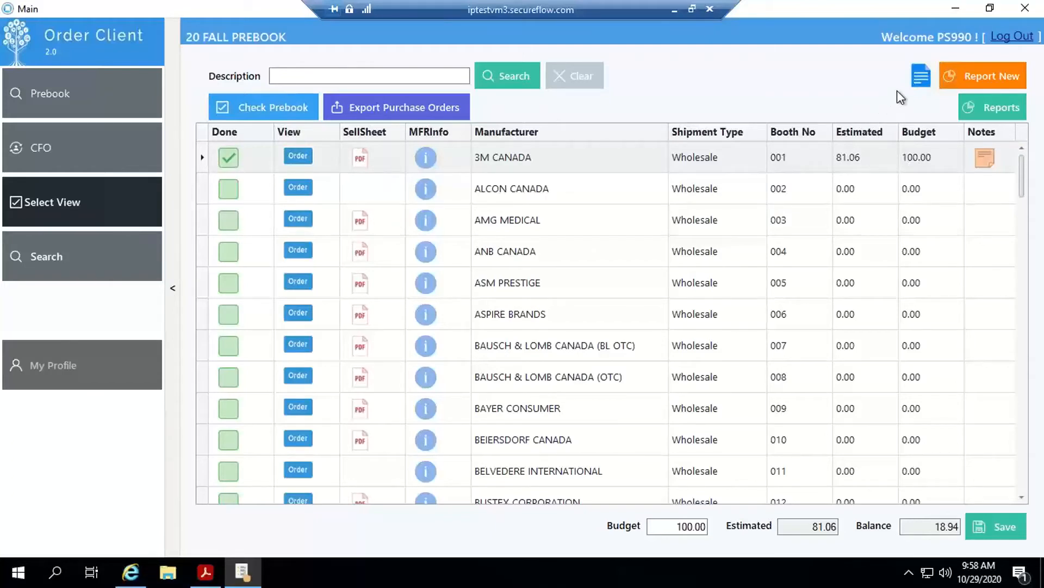
# Step: View the note saved for 3M CANADA from both the general note command and its row in the manufacturer list
pyautogui.click(921, 76)
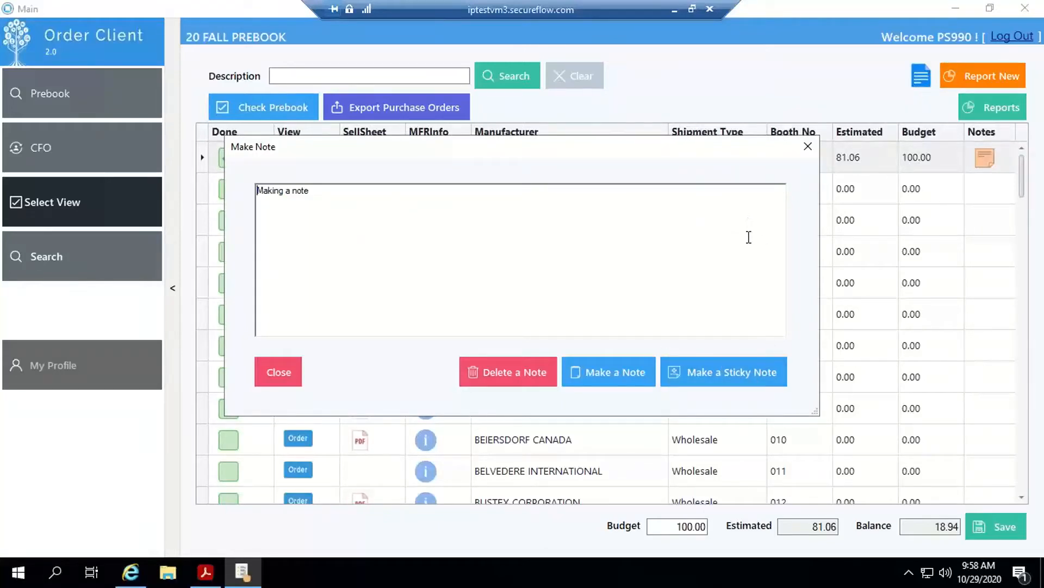
pyautogui.click(806, 147)
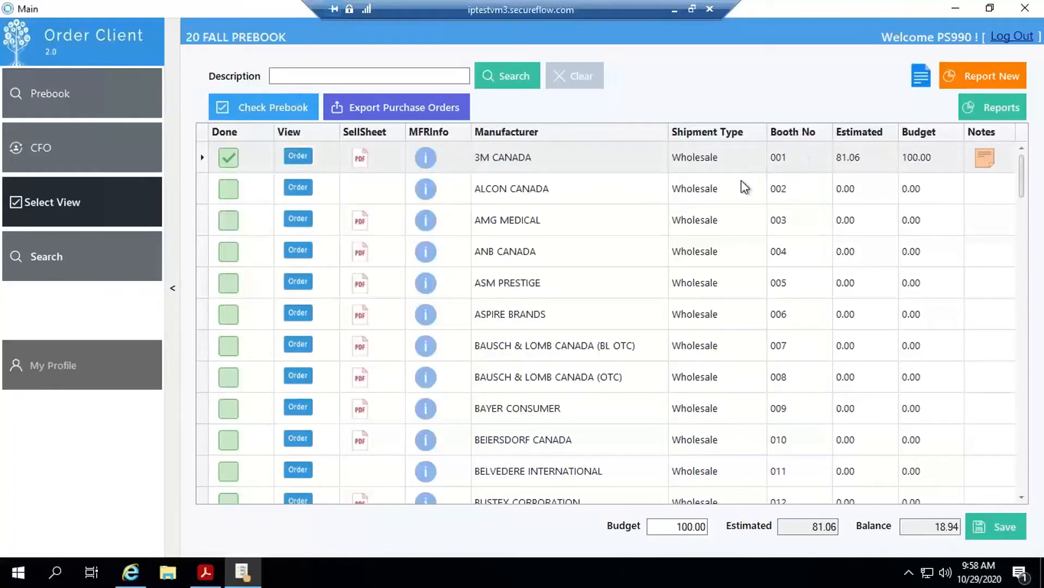
pyautogui.click(946, 157)
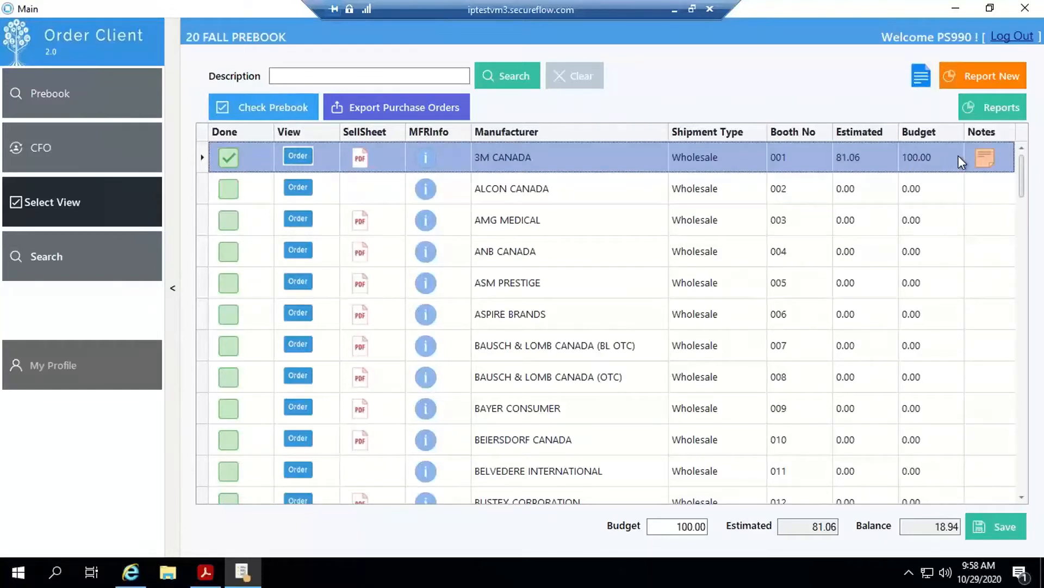
pyautogui.click(985, 157)
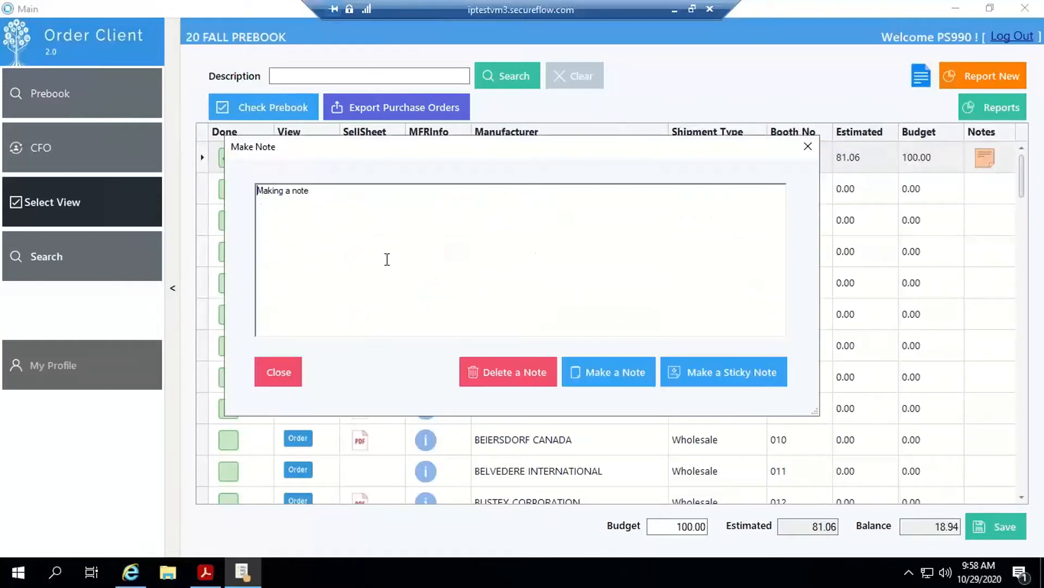
pyautogui.click(808, 147)
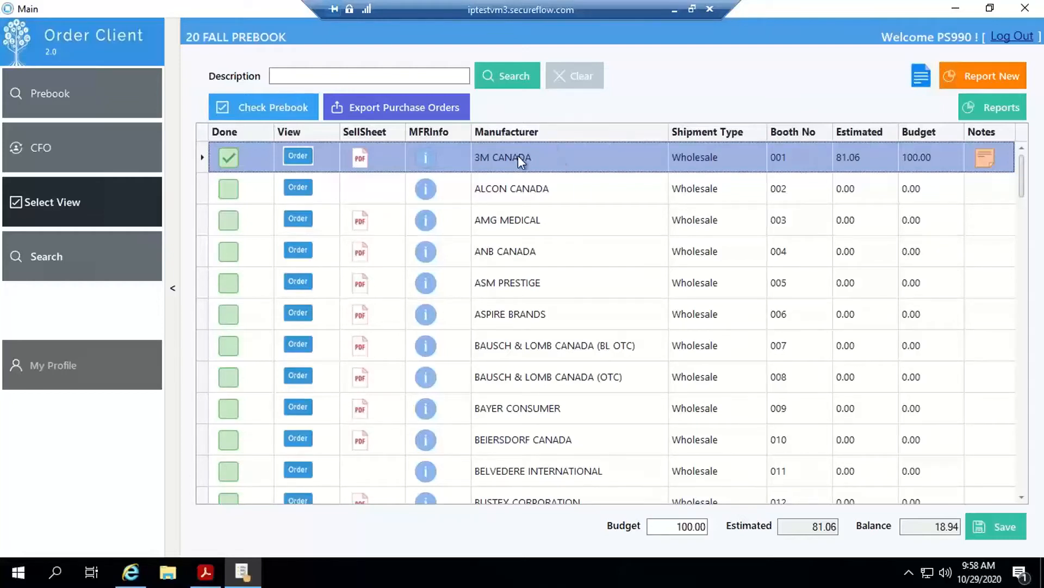
# Step: Open the order screen for 3M CANADA and collapse the side navigation to widen the view
pyautogui.click(297, 159)
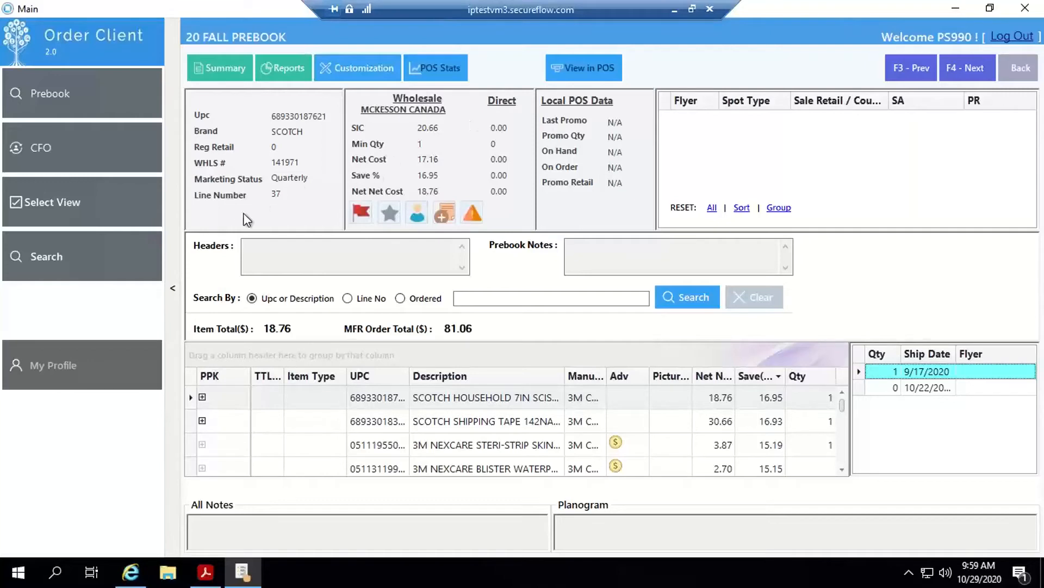
pyautogui.click(173, 258)
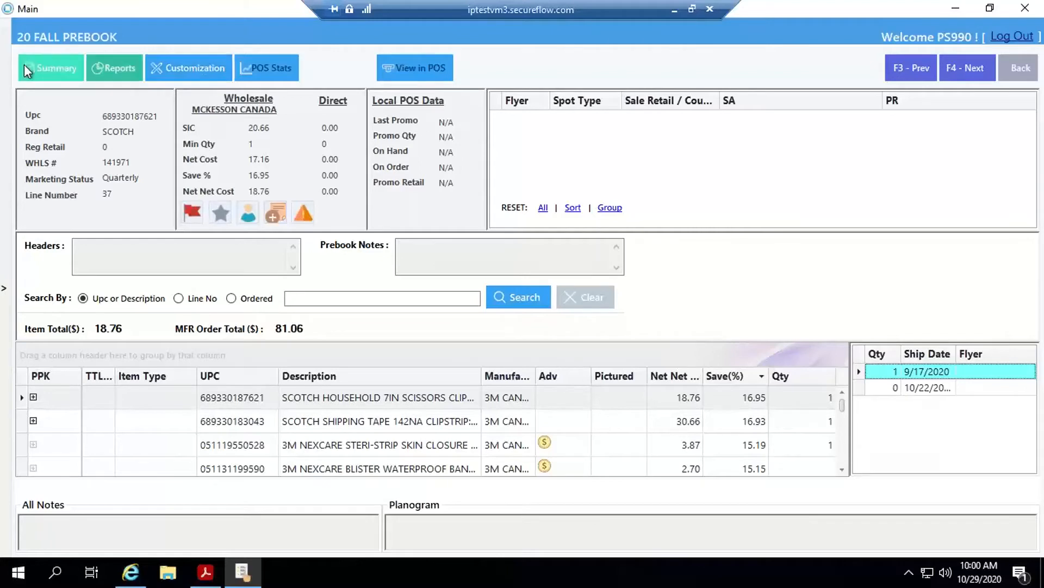
# Step: Review the 3M CANADA order's Shipdate Summary and its available item reports, closing each window
pyautogui.click(69, 75)
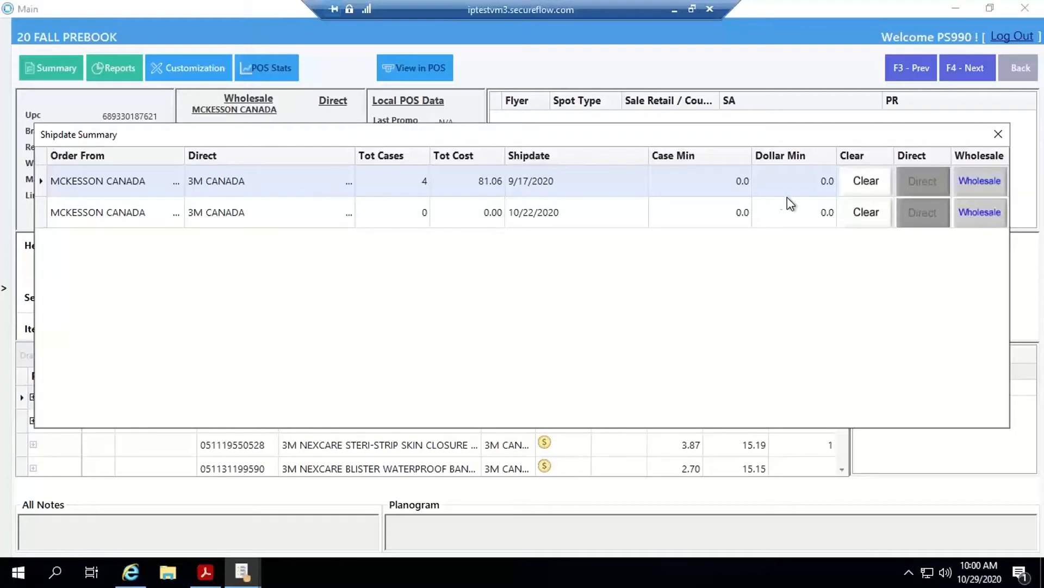
pyautogui.click(997, 136)
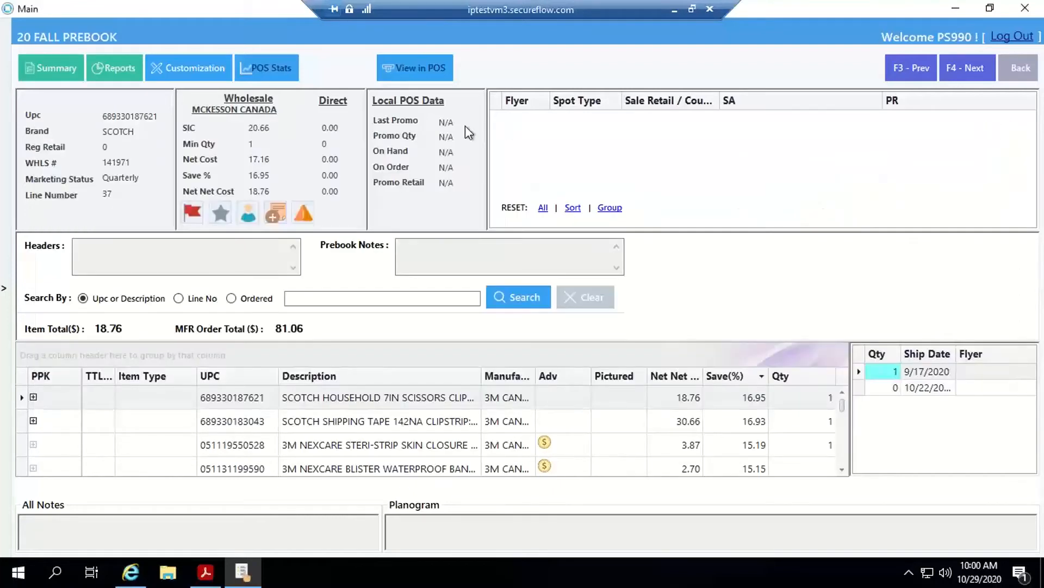
pyautogui.click(112, 67)
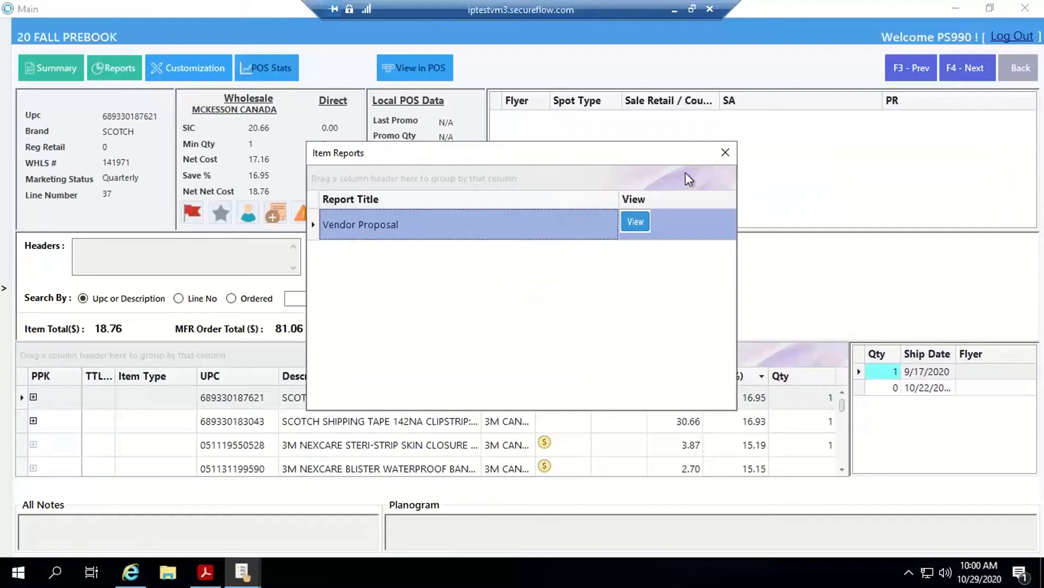
pyautogui.click(726, 152)
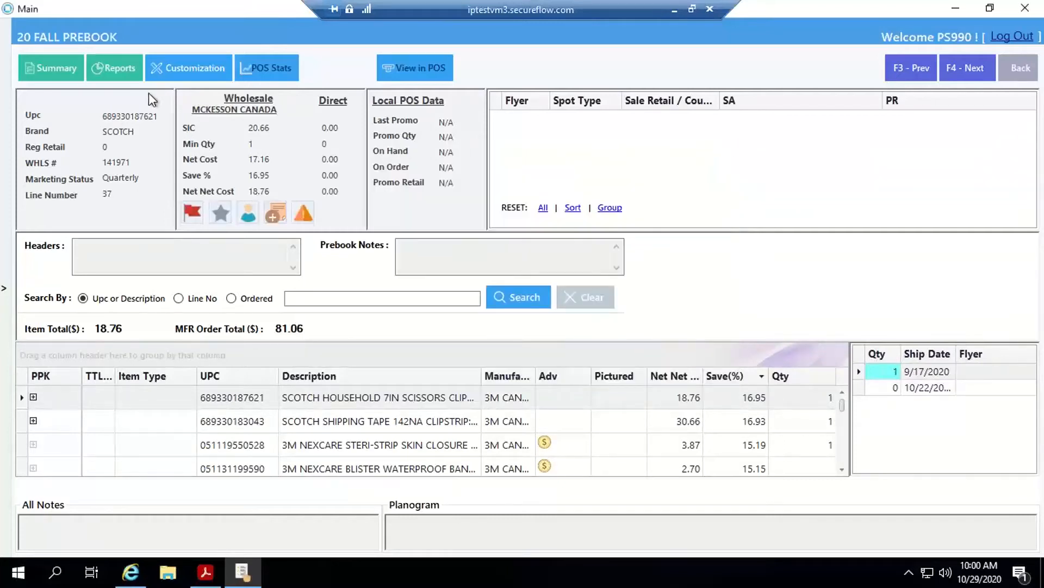
# Step: Hide the Manufacturer Name column from the order's item list and try moving the Description column past Adv and back
pyautogui.click(181, 66)
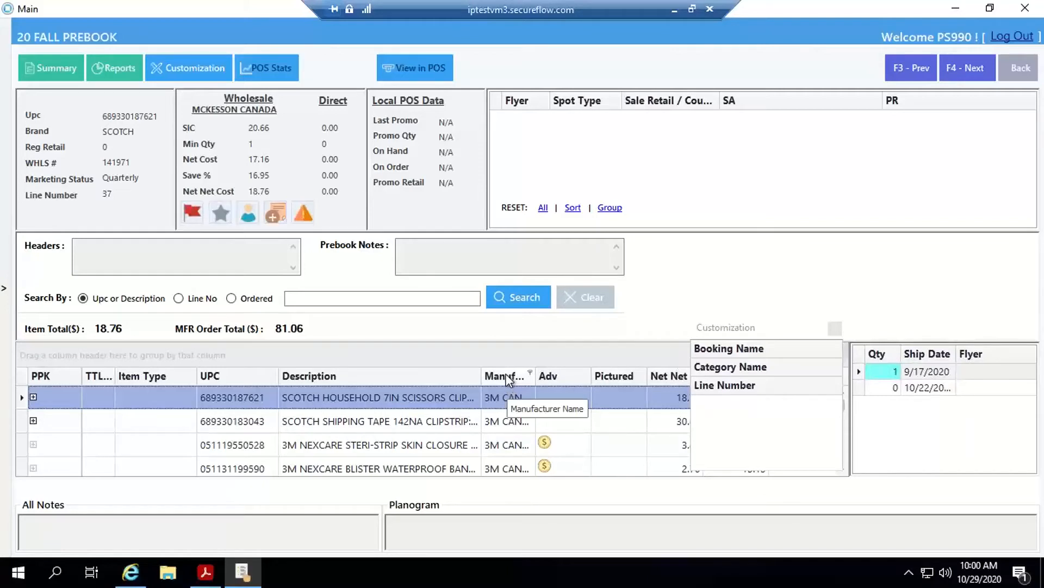
pyautogui.moveTo(506, 380); pyautogui.dragTo(764, 412)
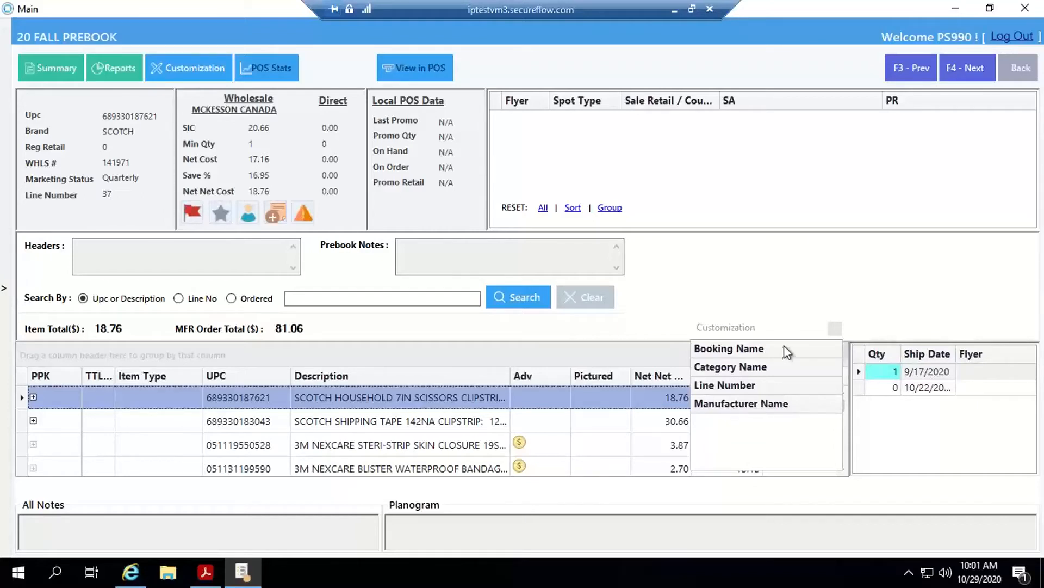
pyautogui.click(836, 329)
pyautogui.moveTo(430, 377); pyautogui.dragTo(569, 378)
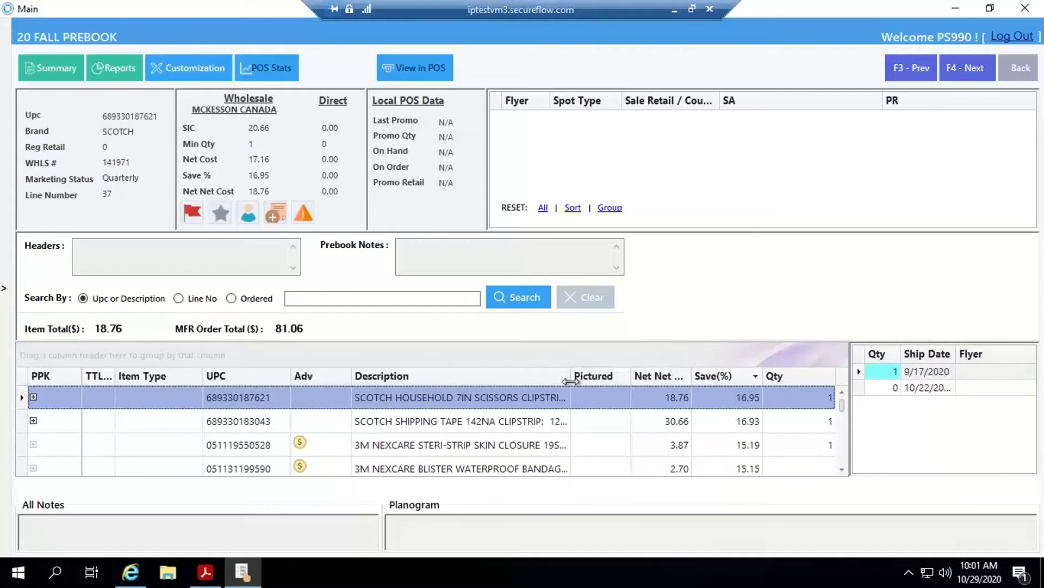
pyautogui.moveTo(496, 378); pyautogui.dragTo(298, 371)
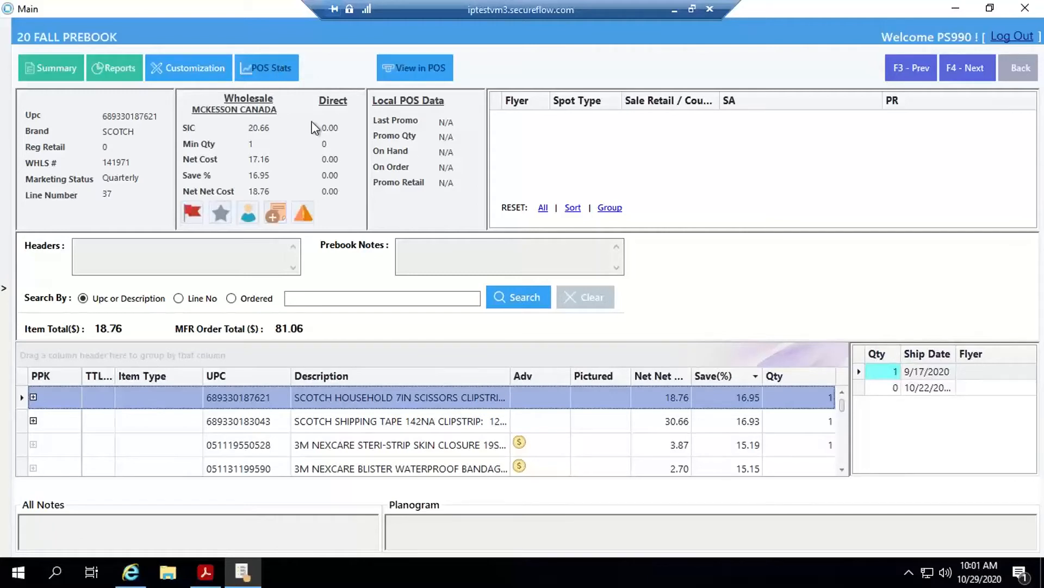
# Step: Select the 3M NEXCARE STERI-STRIP SKIN CLOSURE item, review its POS sales stats and close the report
pyautogui.doubleClick(140, 447)
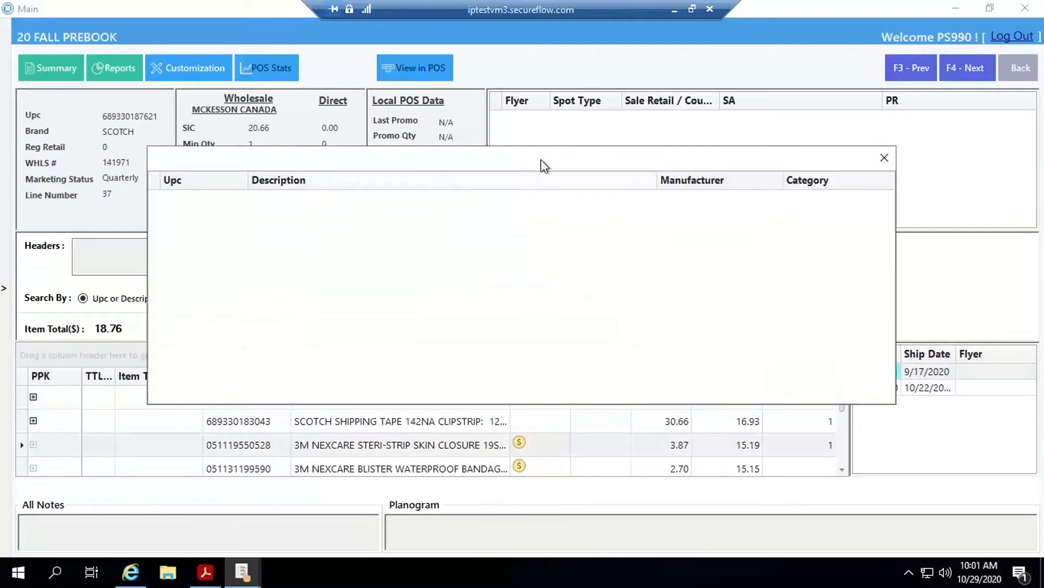
pyautogui.click(885, 158)
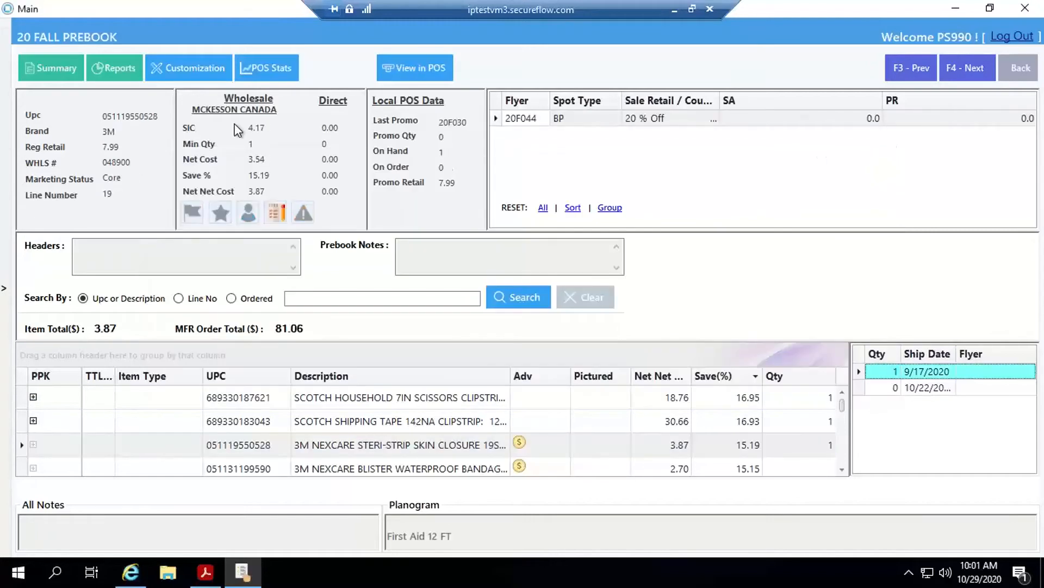
pyautogui.click(275, 70)
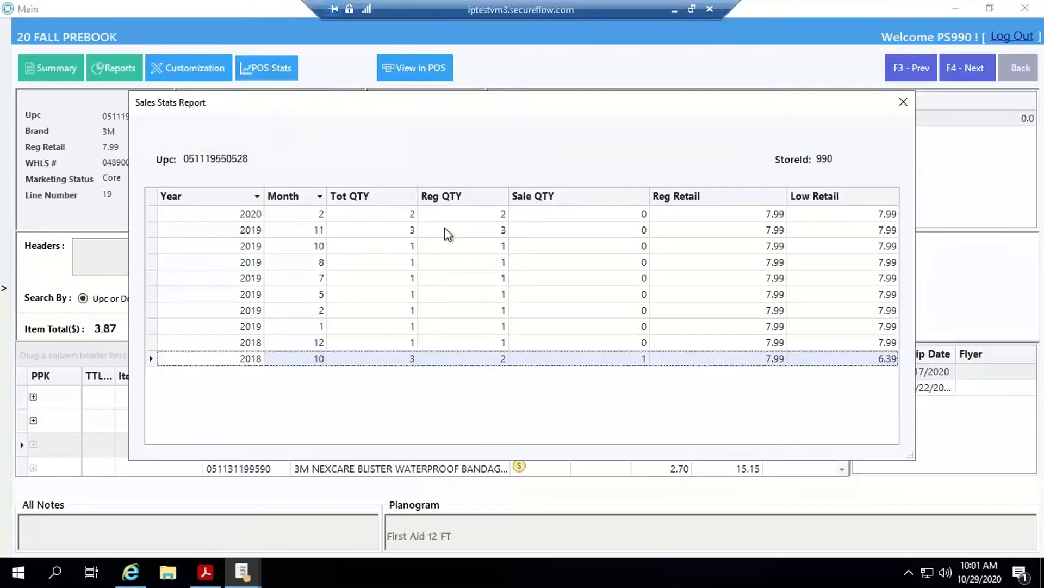
pyautogui.click(904, 101)
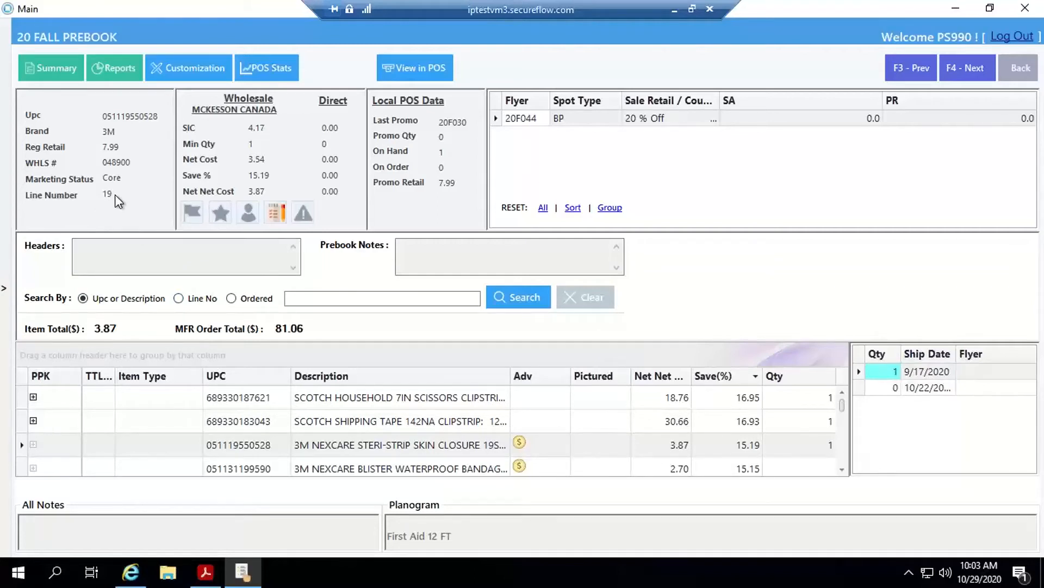
# Step: Filter the 3M CANADA item list to show only ordered items
pyautogui.click(250, 301)
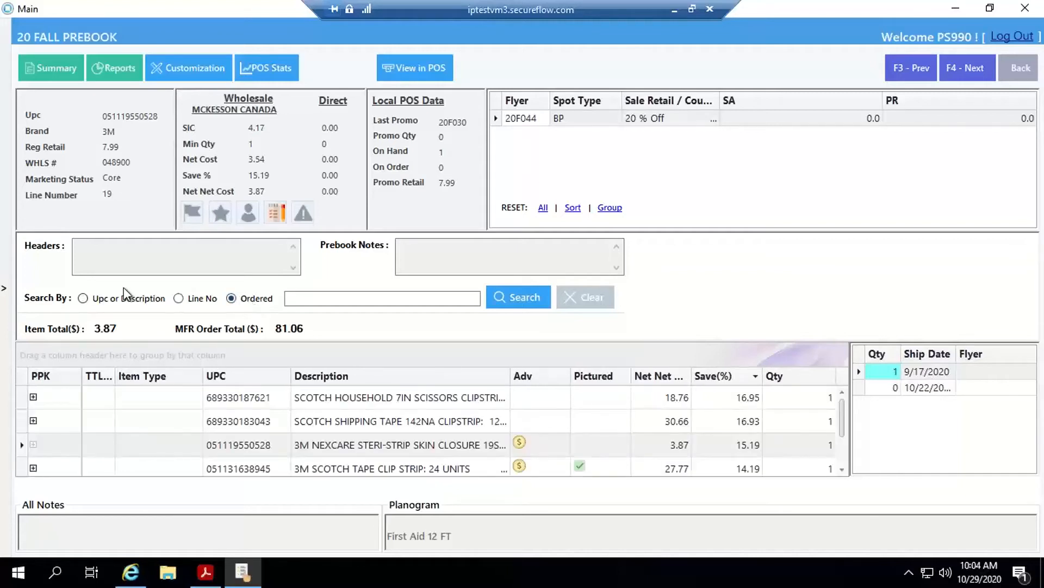
# Step: Switch the item search to Upc or Description and order 1 of the 3M NEXCARE BLISTER WATERPROOF BANDAGE for ship date 9/17/2020
pyautogui.click(107, 301)
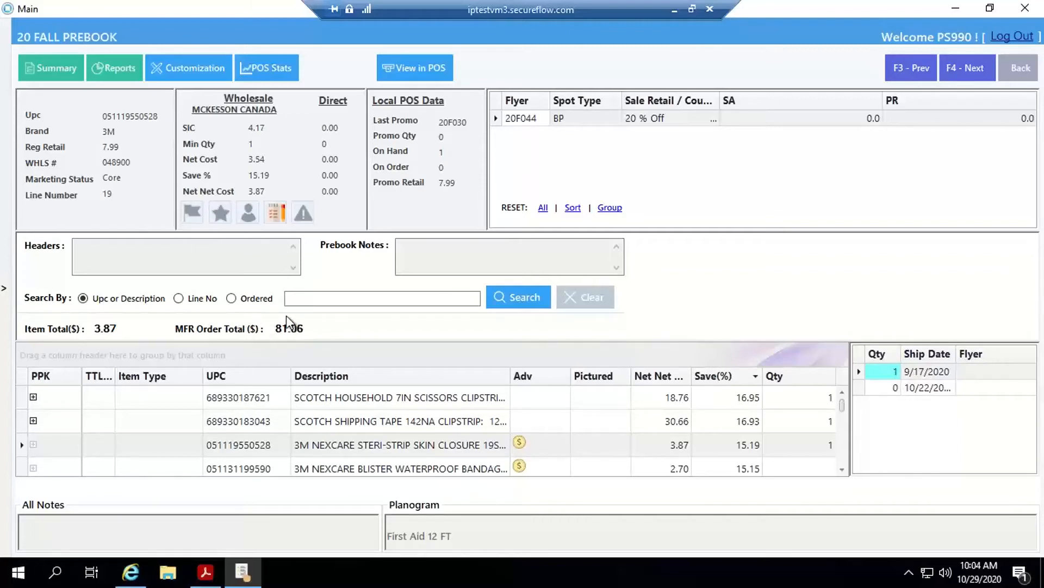
pyautogui.click(239, 469)
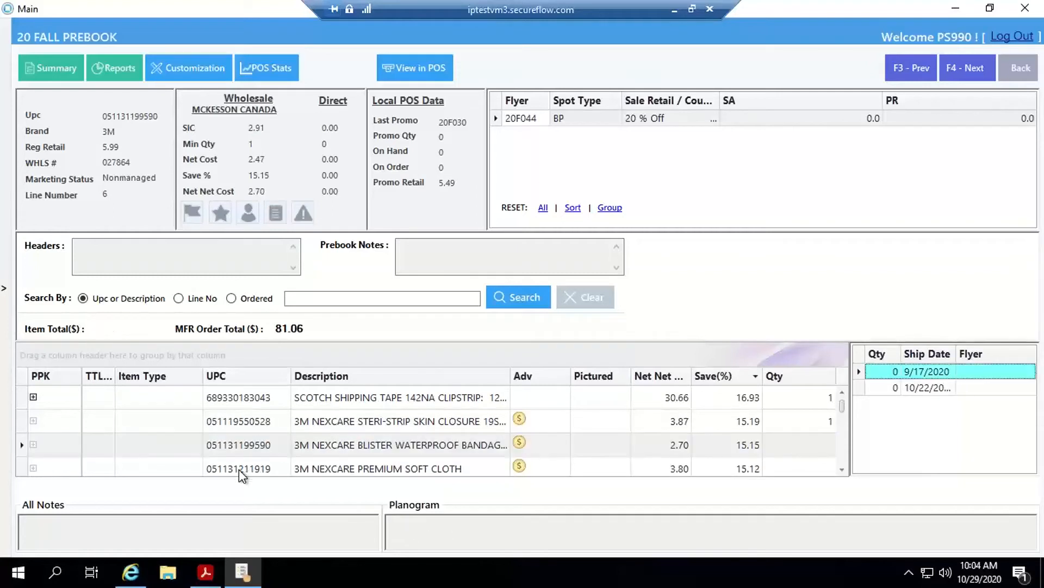
pyautogui.write('1')
pyautogui.press('Return')
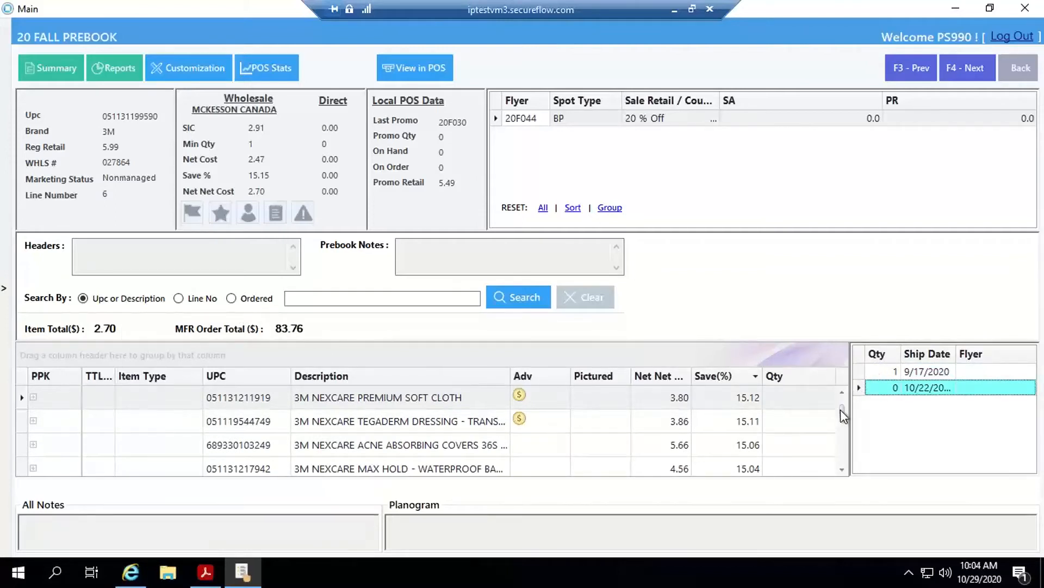
# Step: Review the prepack contents of the SCOTCH HOUSEHOLD 7IN SCISSORS CLIPSTRIP item and collapse its details again
pyautogui.moveTo(842, 409); pyautogui.dragTo(846, 393)
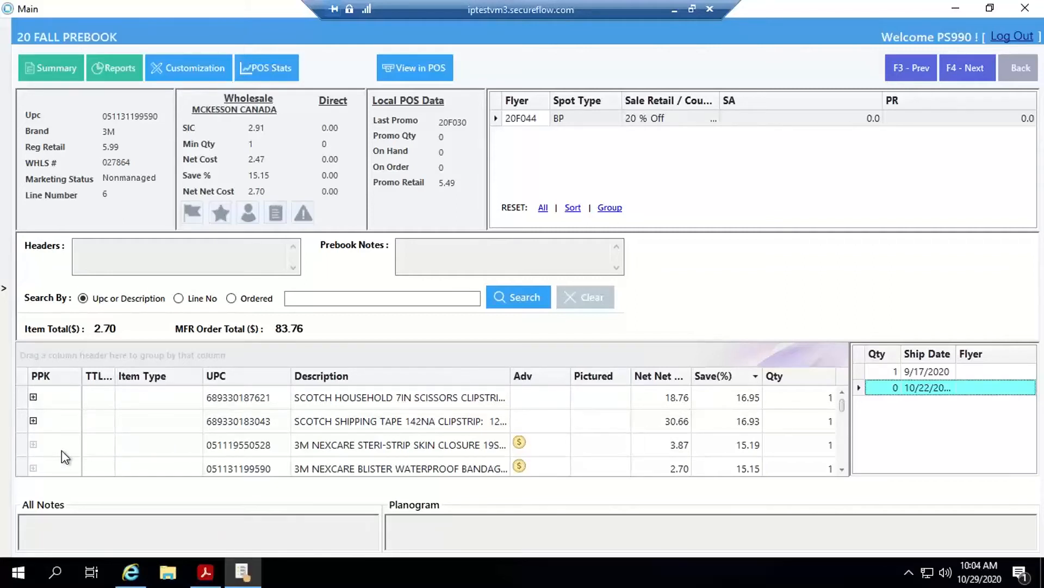
pyautogui.click(33, 397)
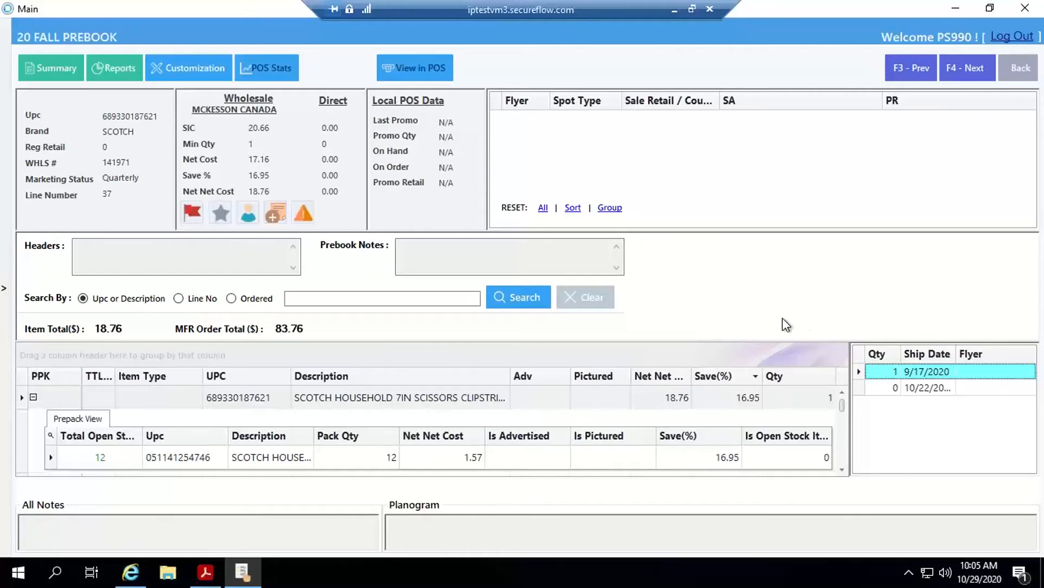
pyautogui.click(34, 397)
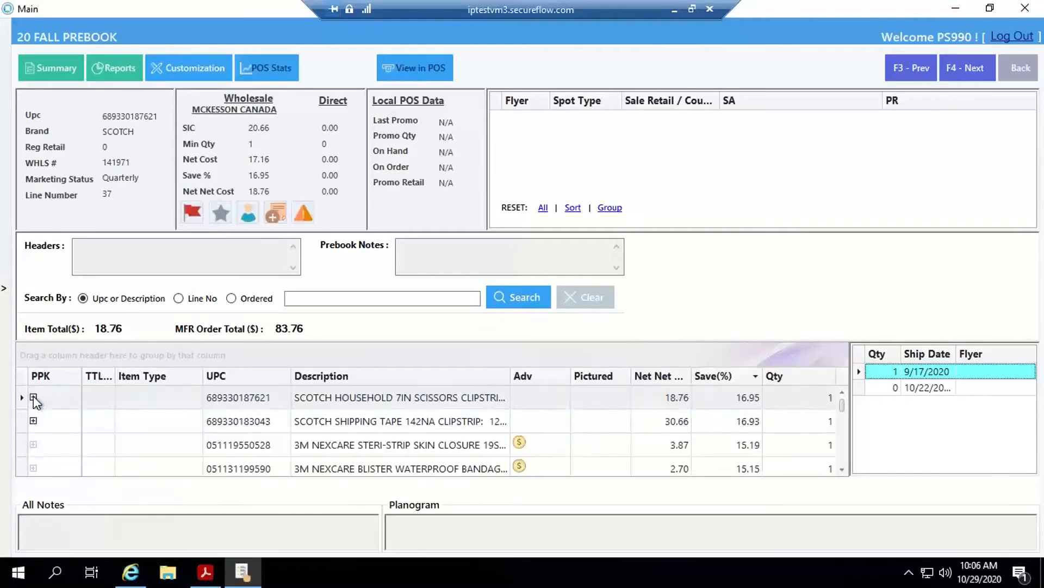
pyautogui.click(238, 447)
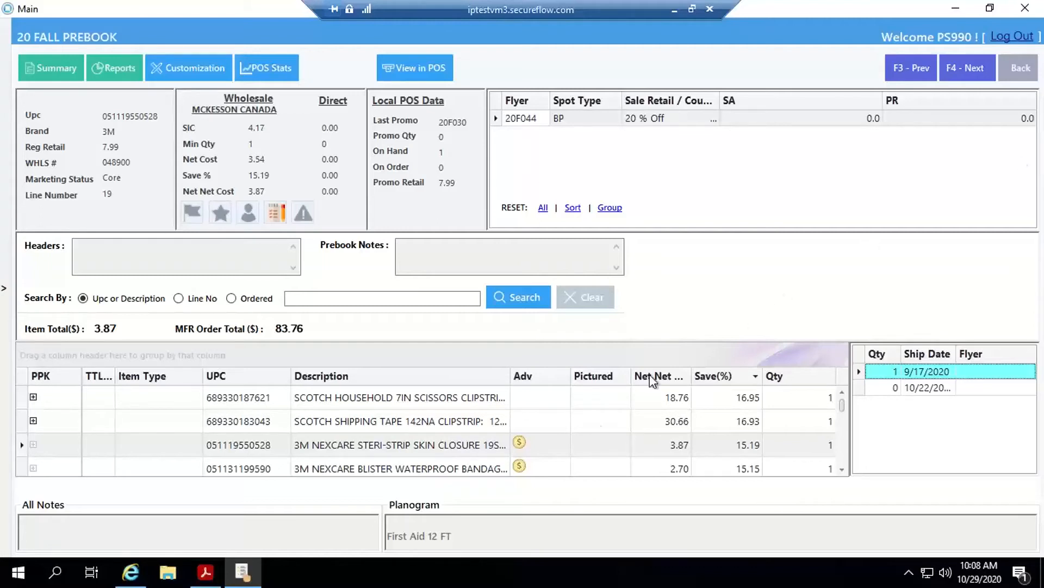
pyautogui.click(607, 469)
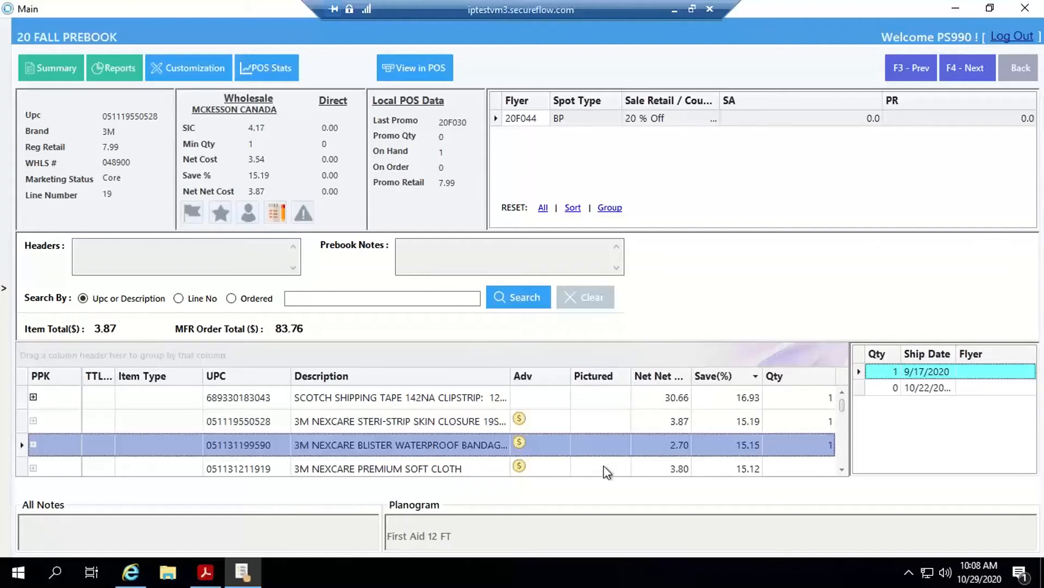
pyautogui.click(654, 470)
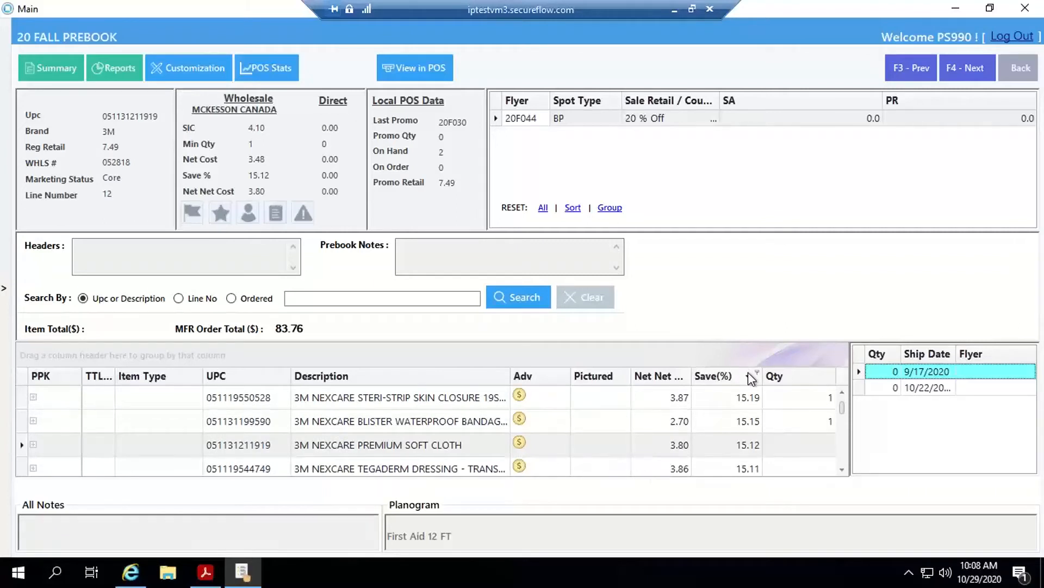
pyautogui.rightClick(722, 379)
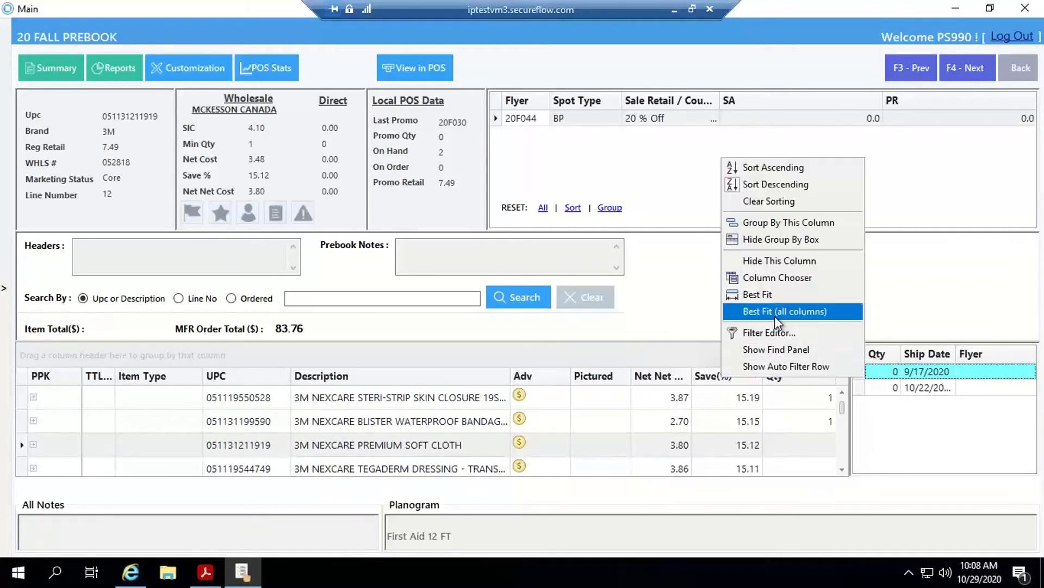
pyautogui.click(811, 201)
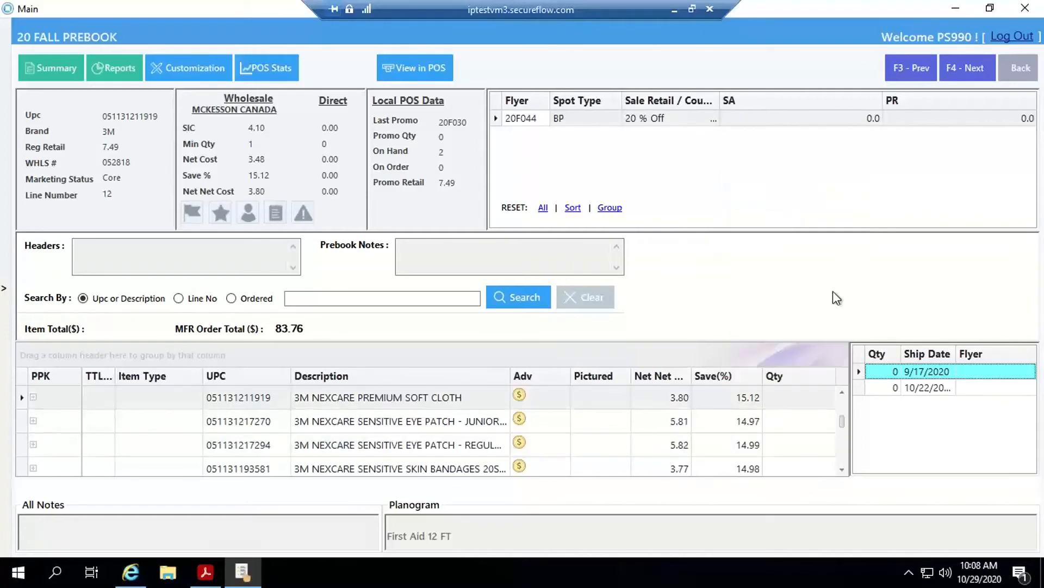
pyautogui.scroll(5, 845, 392)
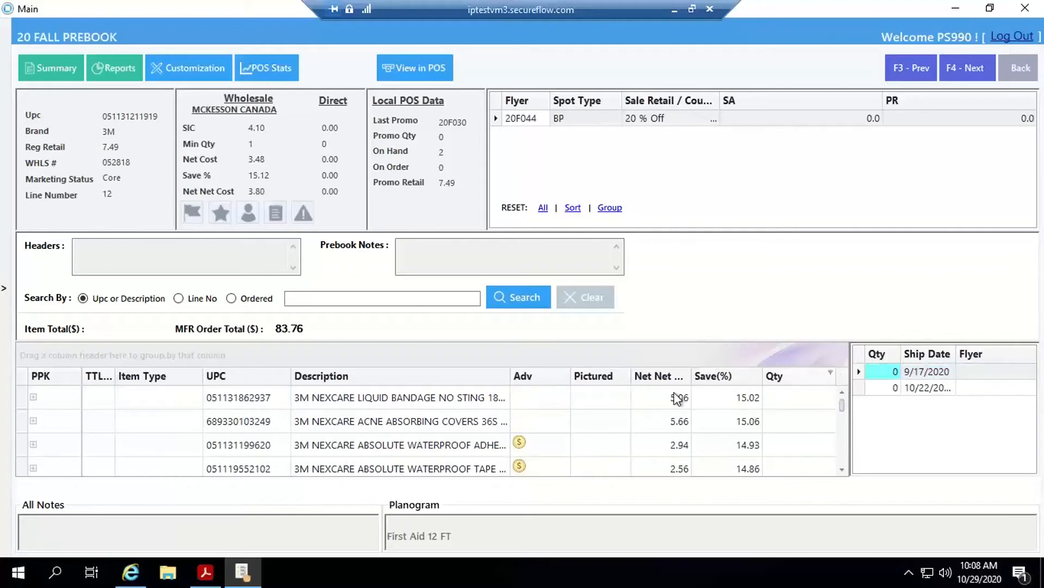
pyautogui.click(390, 446)
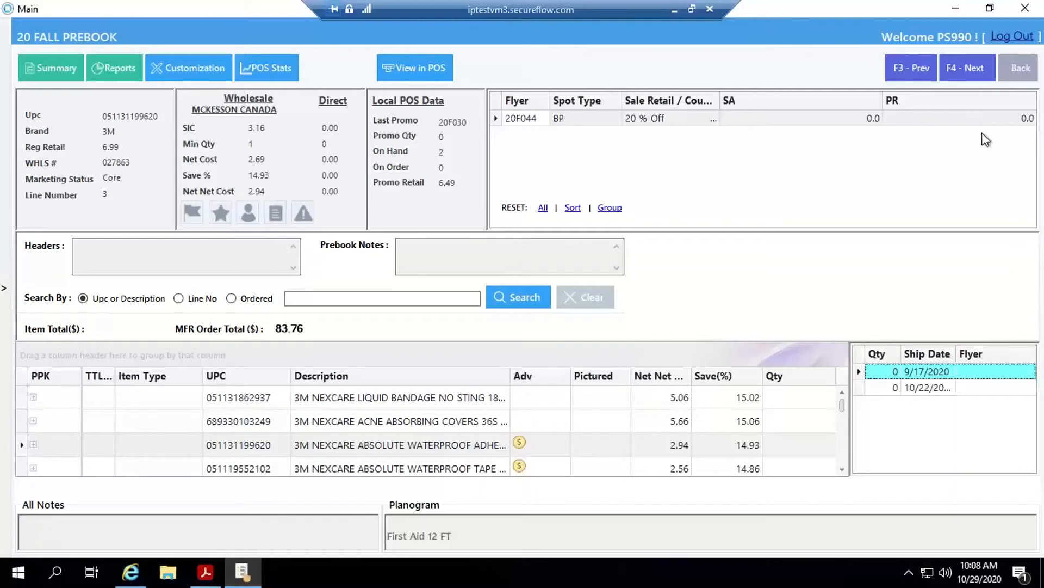
# Step: Return from the order to the manufacturer list and clear the Done mark for 3M CANADA
pyautogui.click(1020, 68)
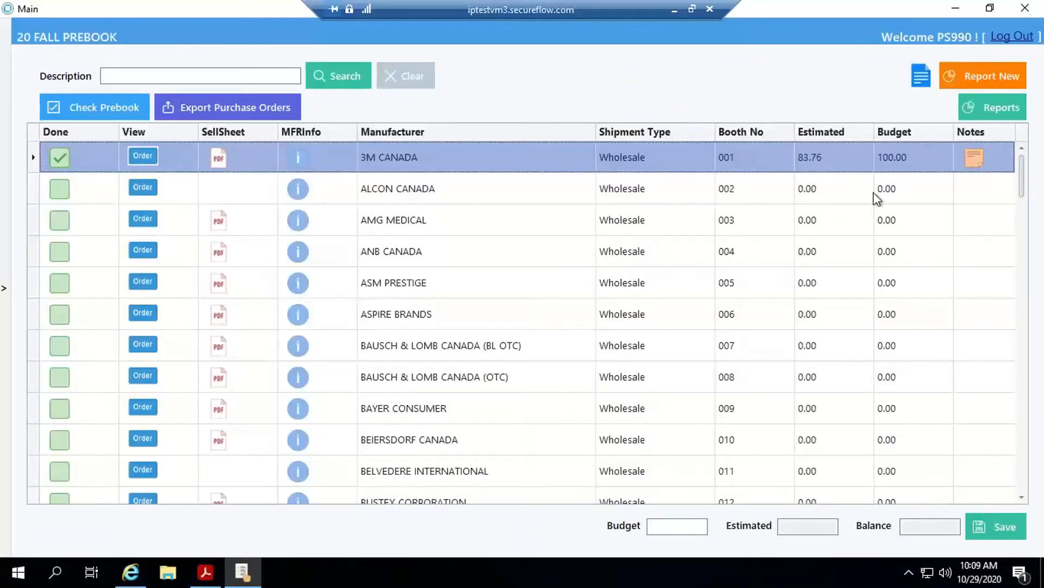
pyautogui.click(821, 145)
pyautogui.click(64, 158)
pyautogui.click(285, 108)
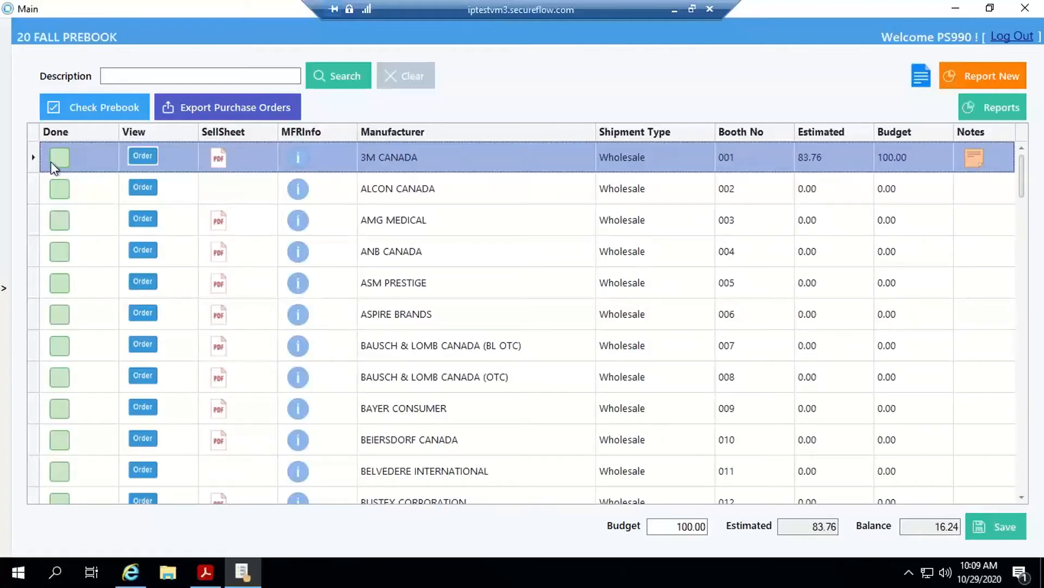
# Step: Expand the side navigation, check the active Prebook list and open the view selection for 20 FALL PREBOOK
pyautogui.click(6, 249)
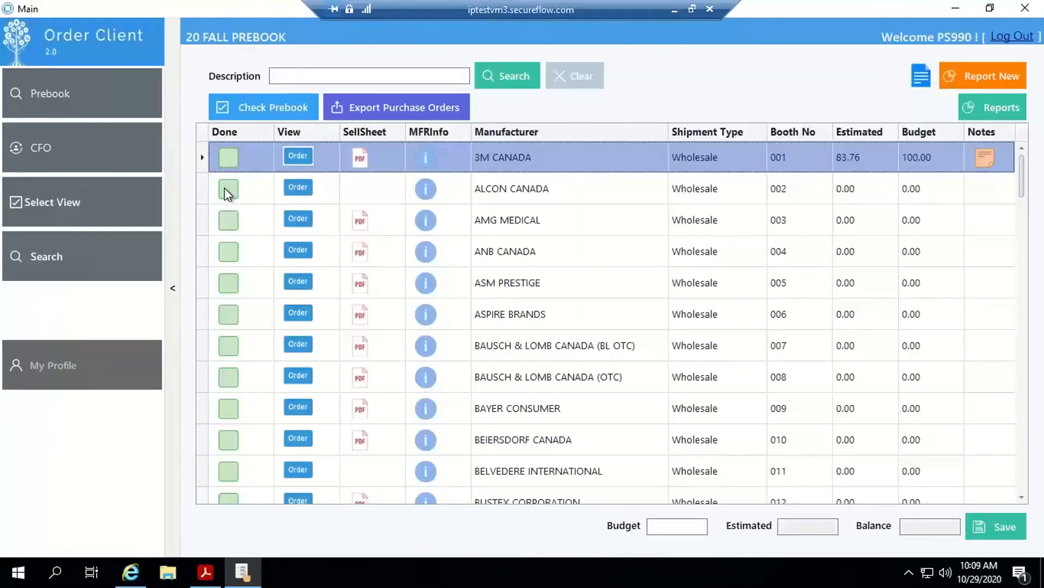
pyautogui.click(86, 103)
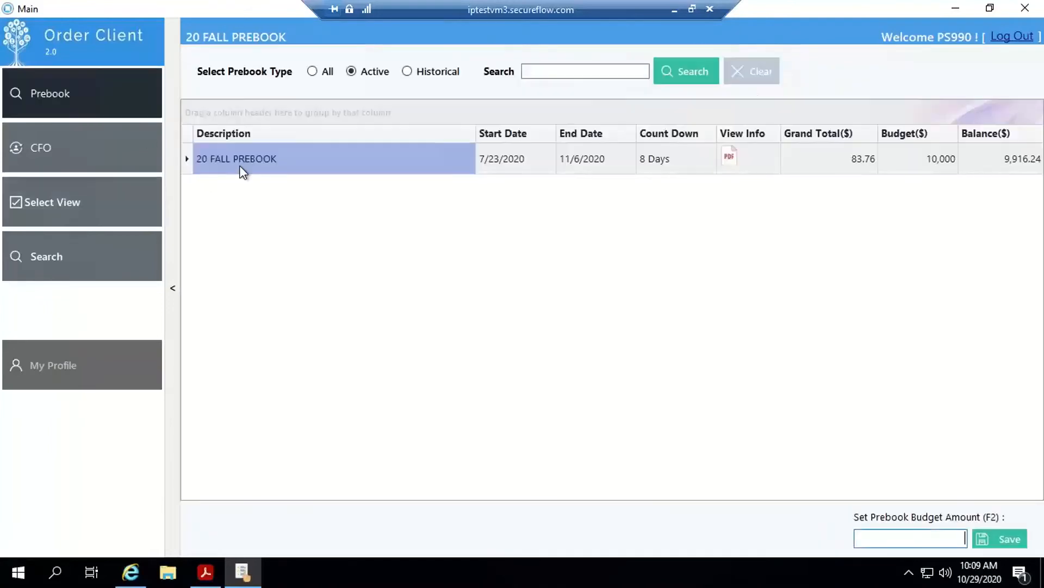
pyautogui.click(86, 211)
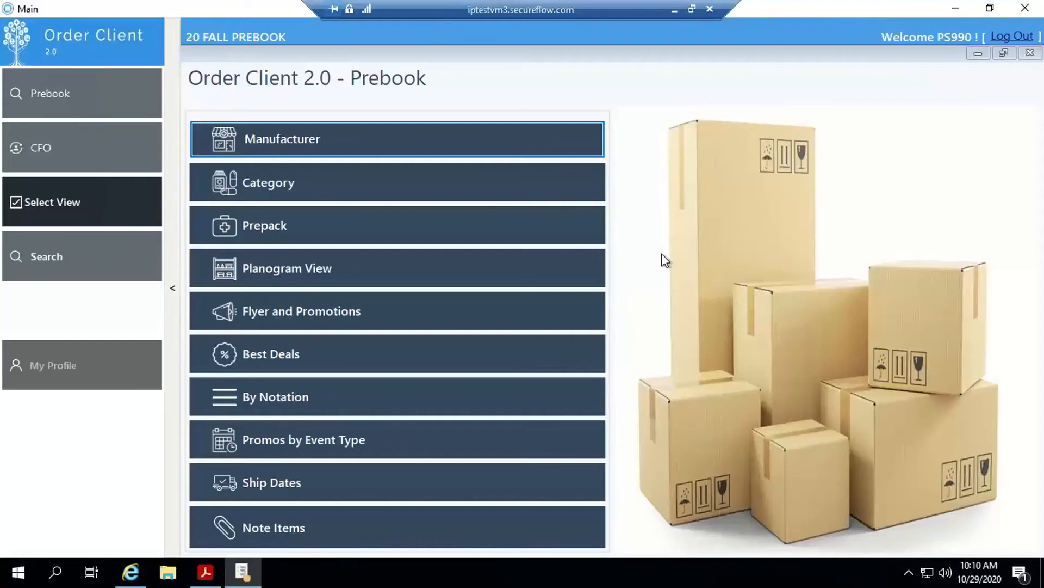
# Step: Browse the Category view's COSMETICS department down to the Cosmetic Hair subcategories and return to the view selection
pyautogui.click(347, 185)
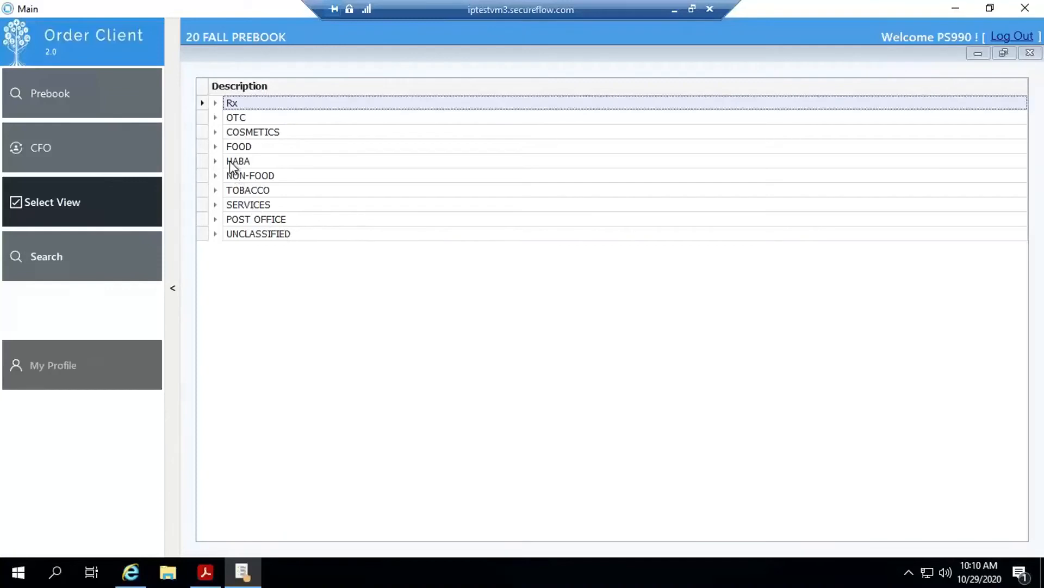
pyautogui.click(216, 132)
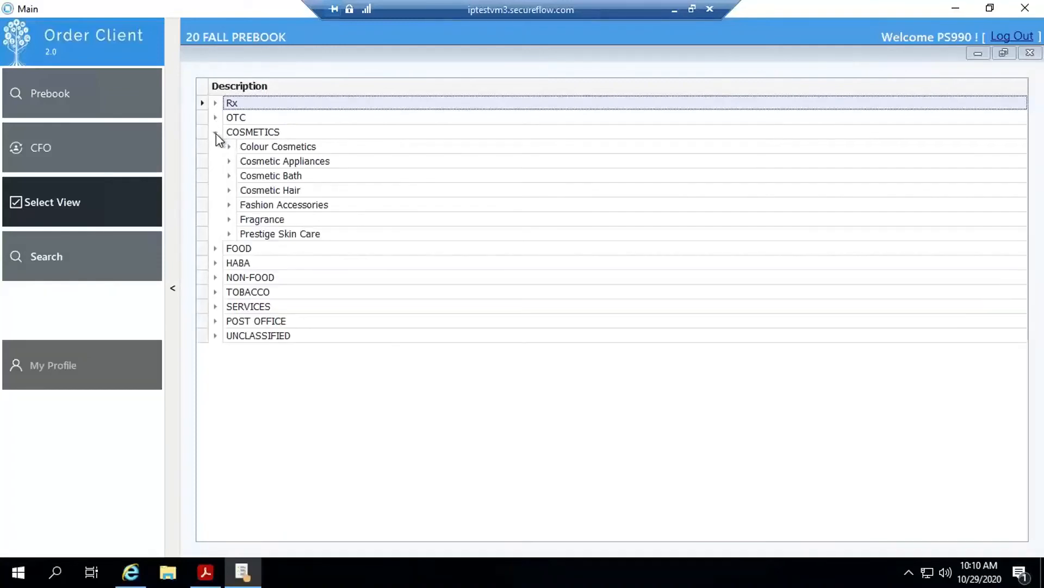
pyautogui.click(229, 190)
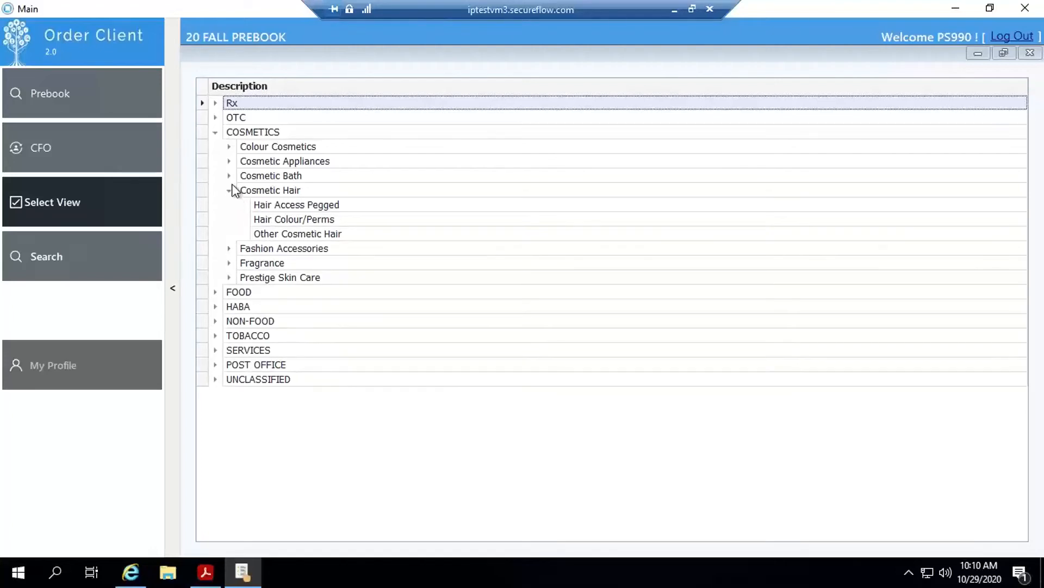
pyautogui.click(133, 199)
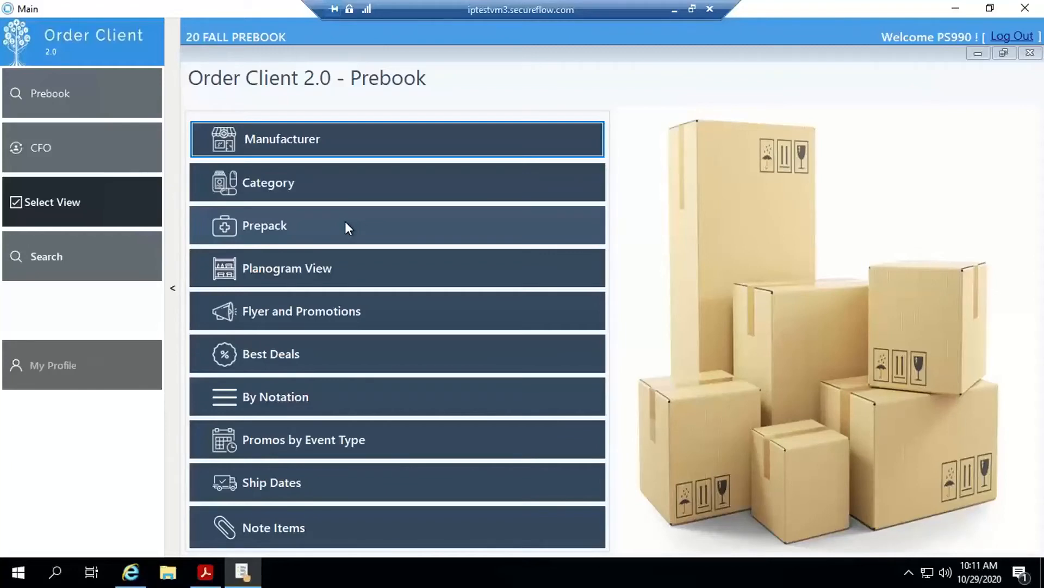
# Step: Browse the planograms available in Planogram View and return to the view selection without choosing one
pyautogui.click(361, 269)
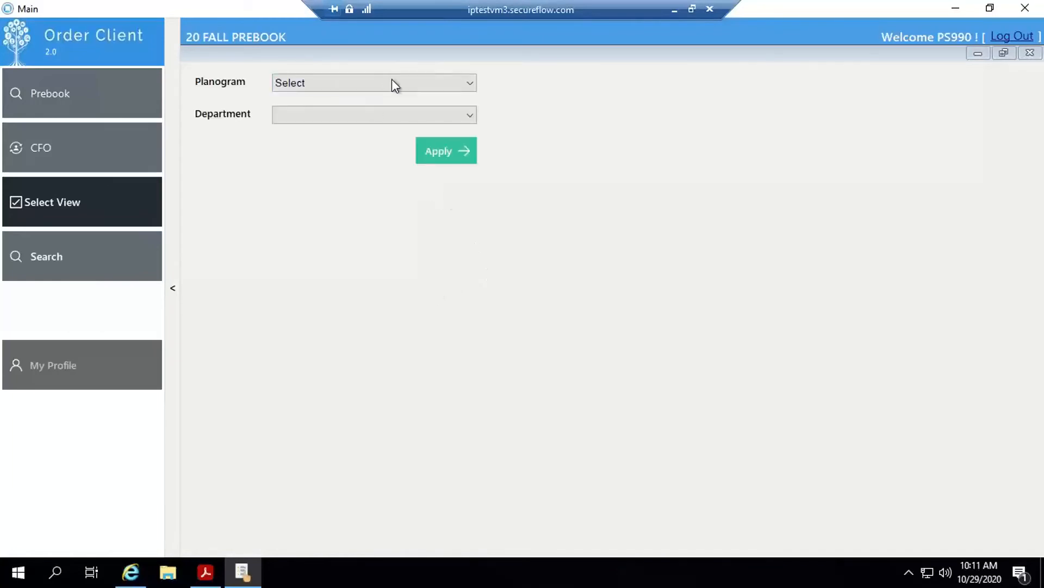
pyautogui.click(393, 82)
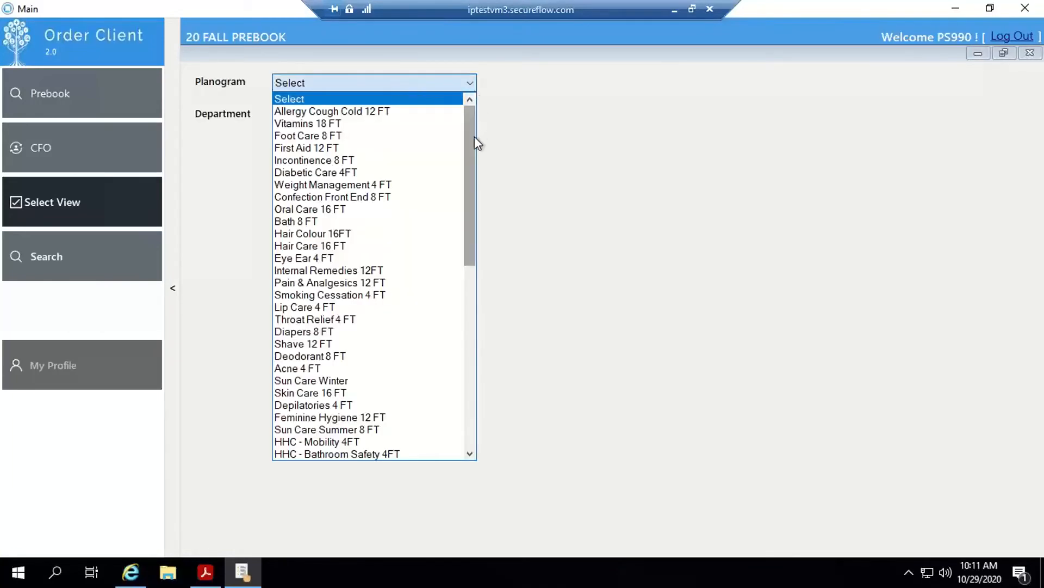
pyautogui.moveTo(473, 140); pyautogui.dragTo(469, 263)
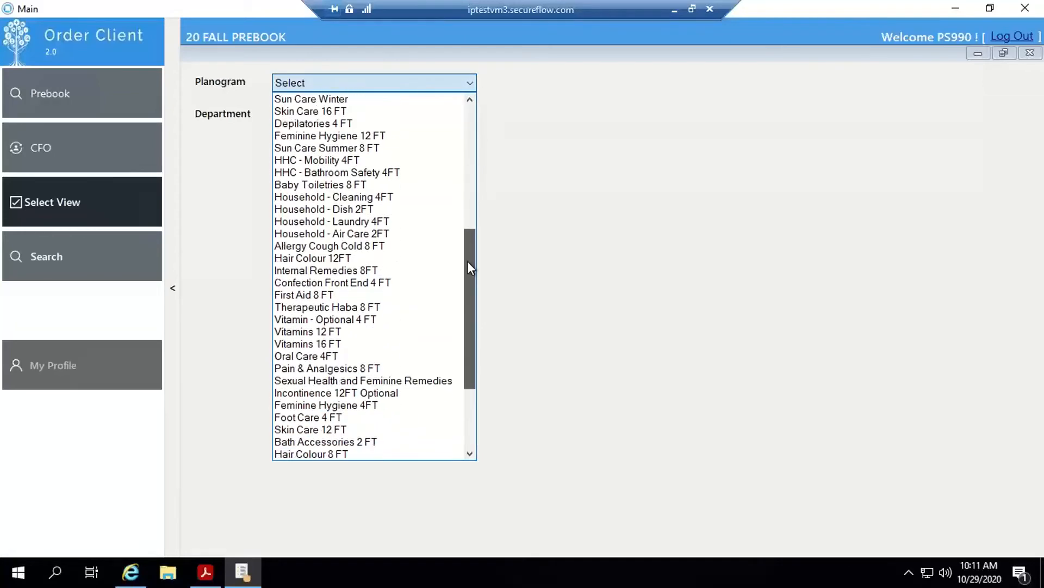
pyautogui.click(223, 225)
pyautogui.click(72, 211)
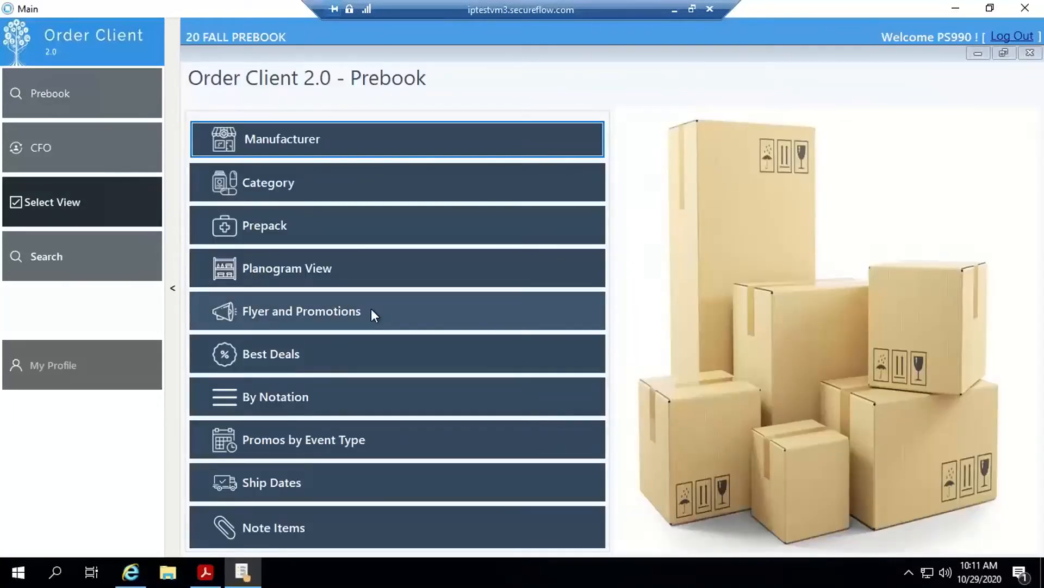
# Step: In the Best Deals view, set the range to 25%–100% and the department to OTC, and return to the view selection without applying
pyautogui.click(358, 354)
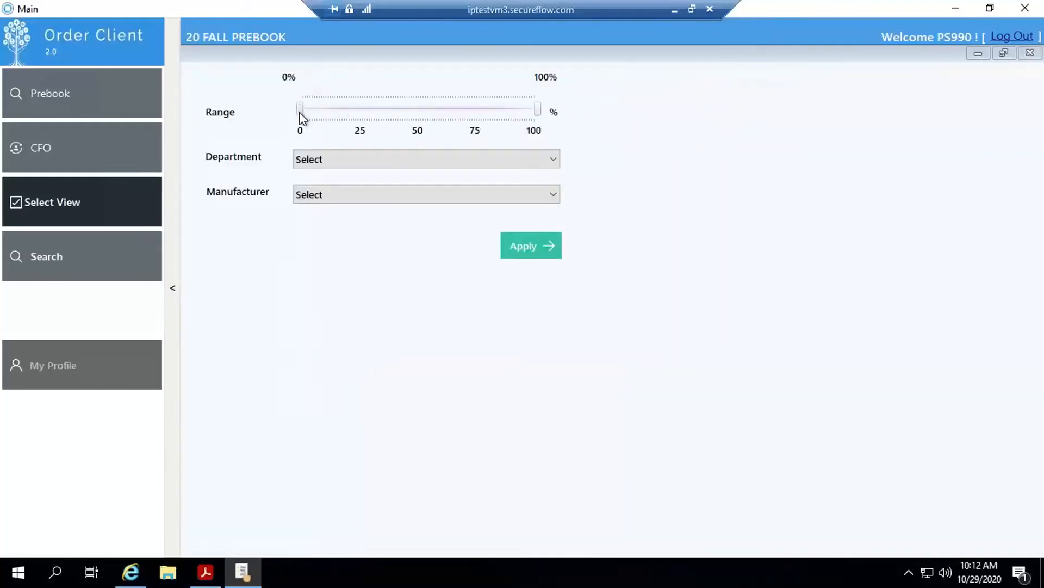
pyautogui.moveTo(299, 112); pyautogui.dragTo(362, 118)
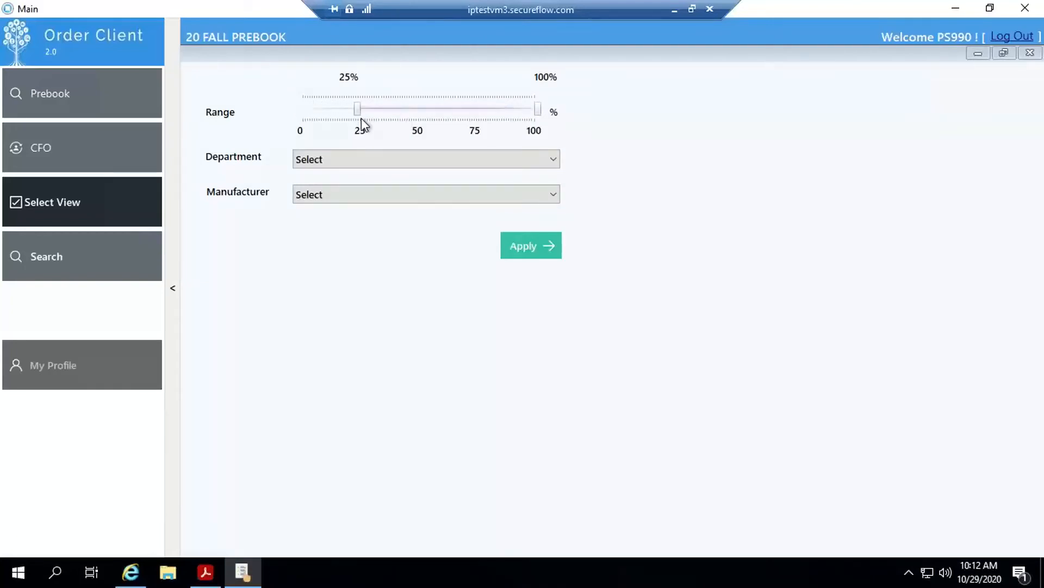
pyautogui.click(335, 165)
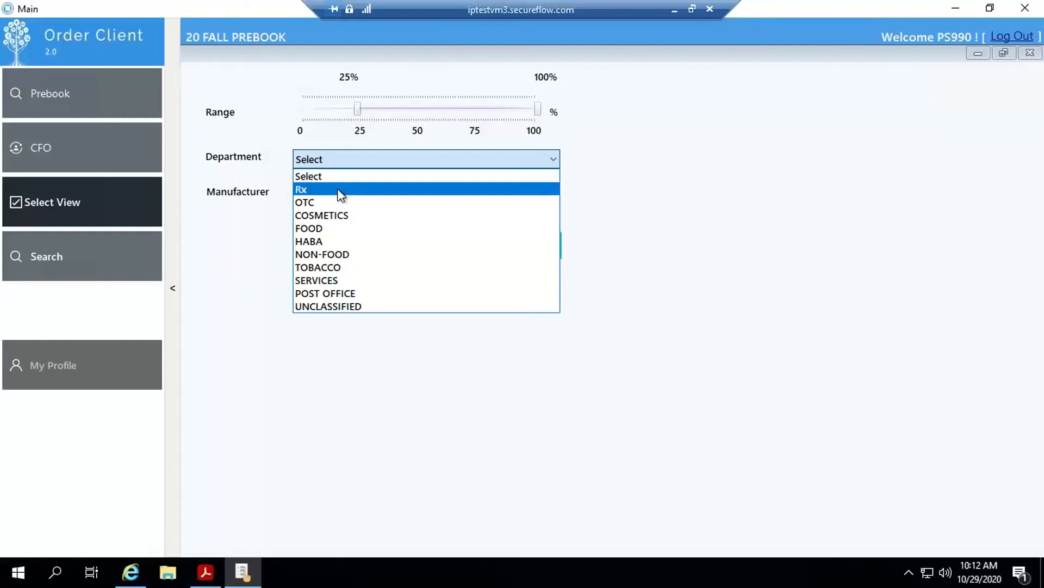
pyautogui.click(339, 202)
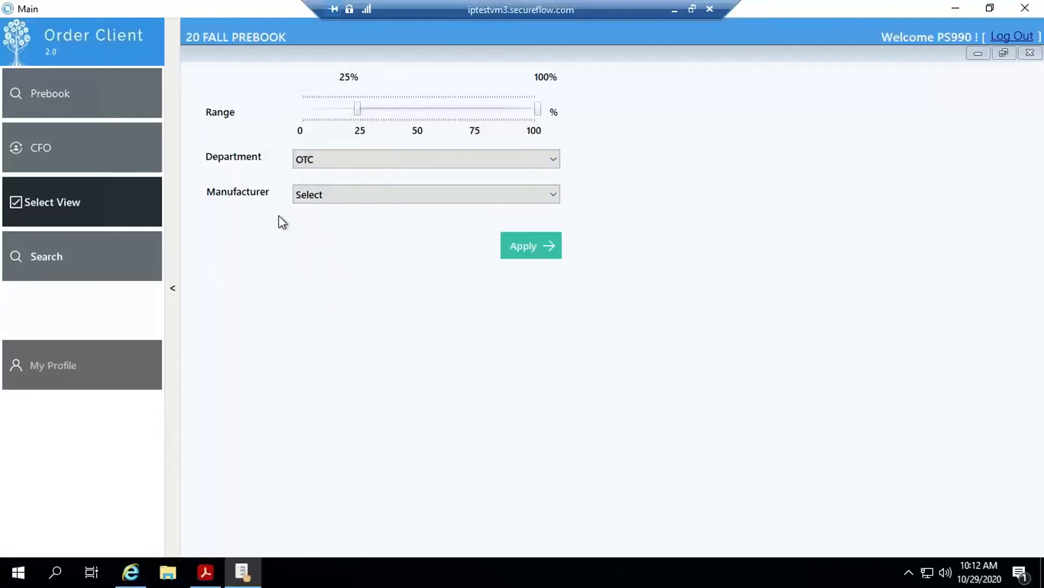
pyautogui.click(118, 210)
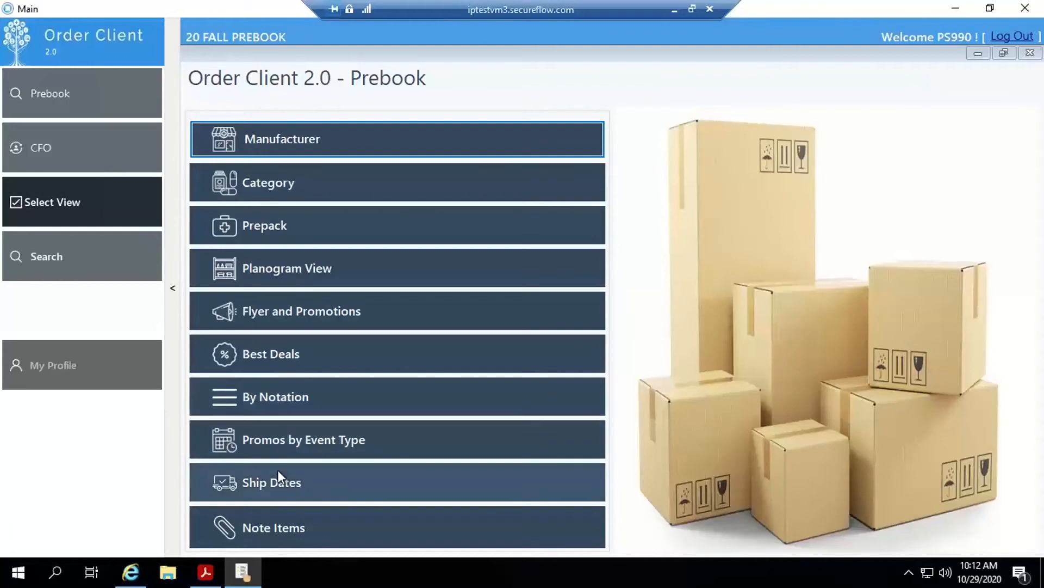
# Step: Review the By Notation filter options, return to the view selection and open Promos by Event Type
pyautogui.click(361, 406)
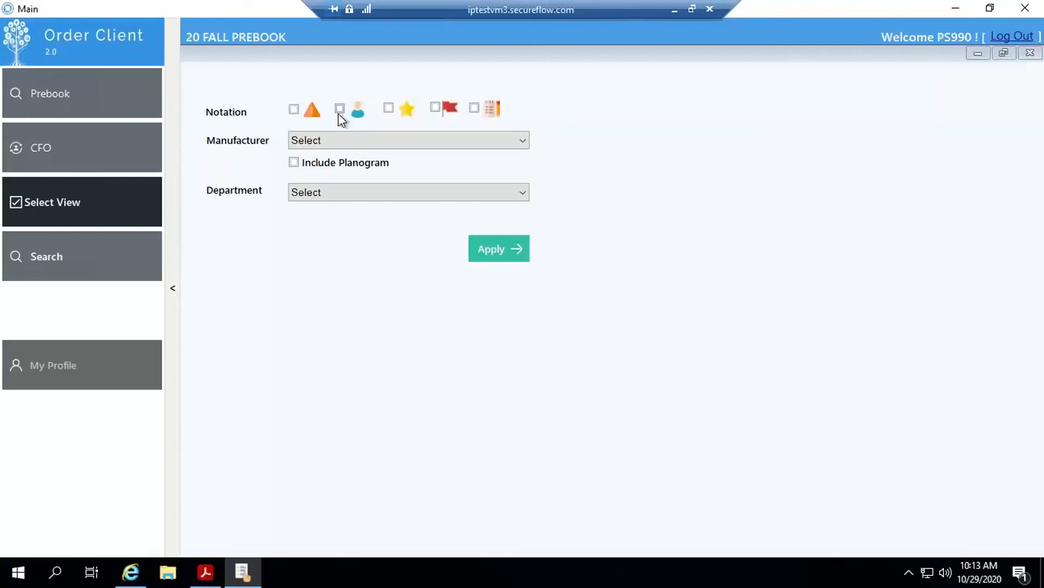
pyautogui.click(121, 202)
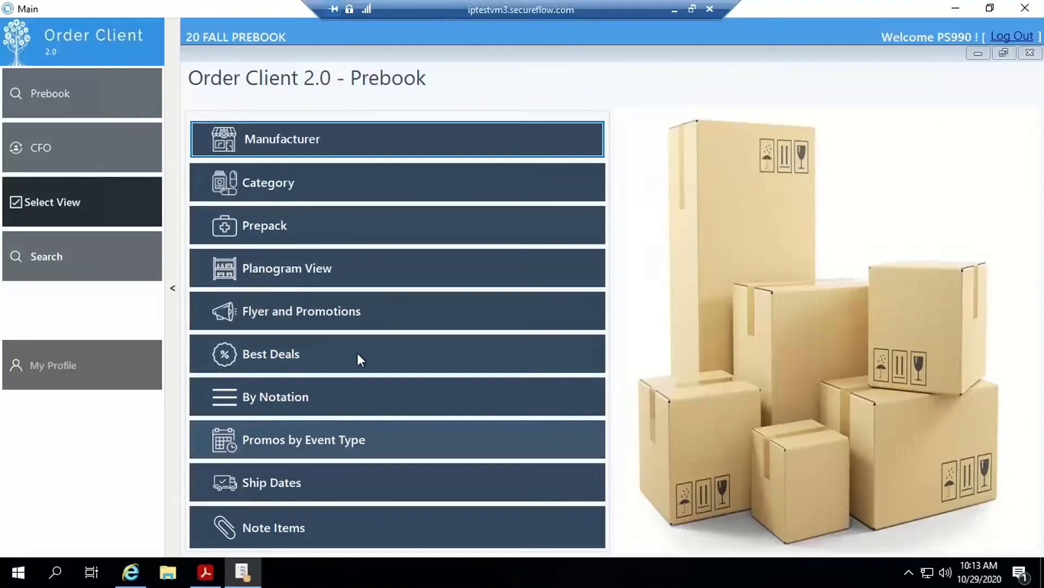
pyautogui.click(298, 444)
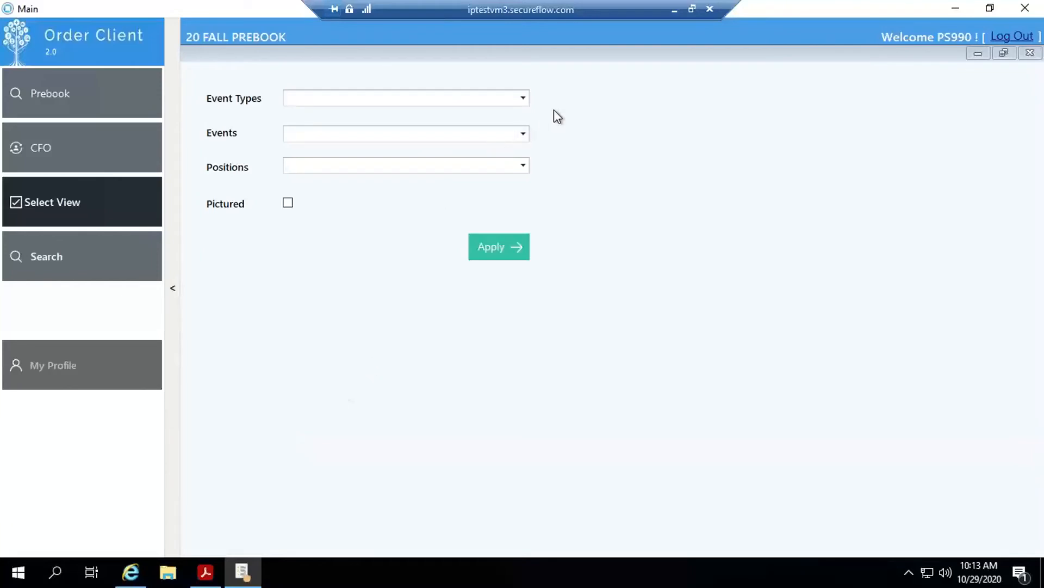
# Step: Filter the promos by event type FM and include all of its events
pyautogui.click(523, 101)
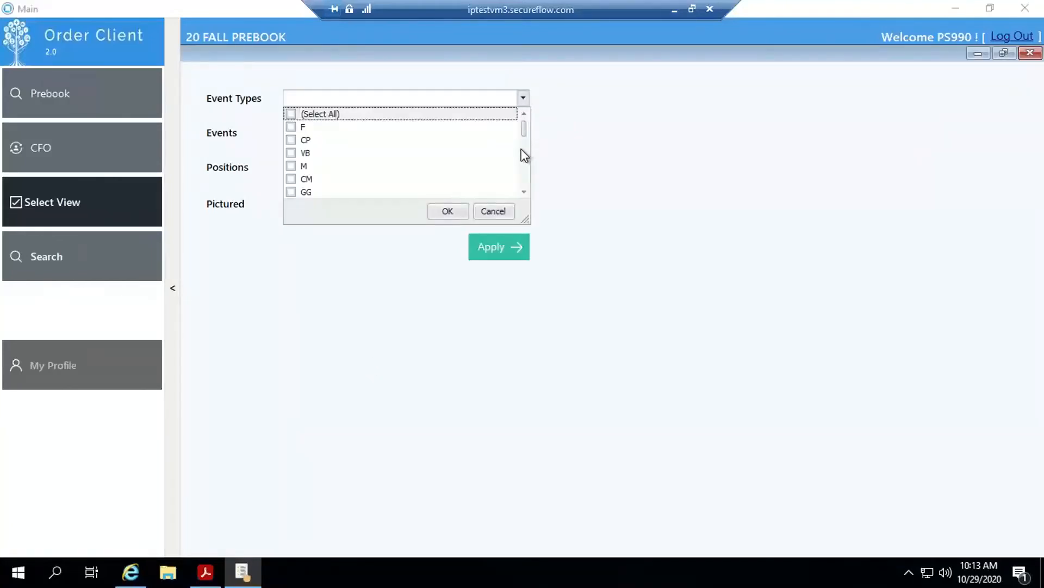
pyautogui.scroll(-3, 526, 158)
pyautogui.scroll(-3, 526, 158)
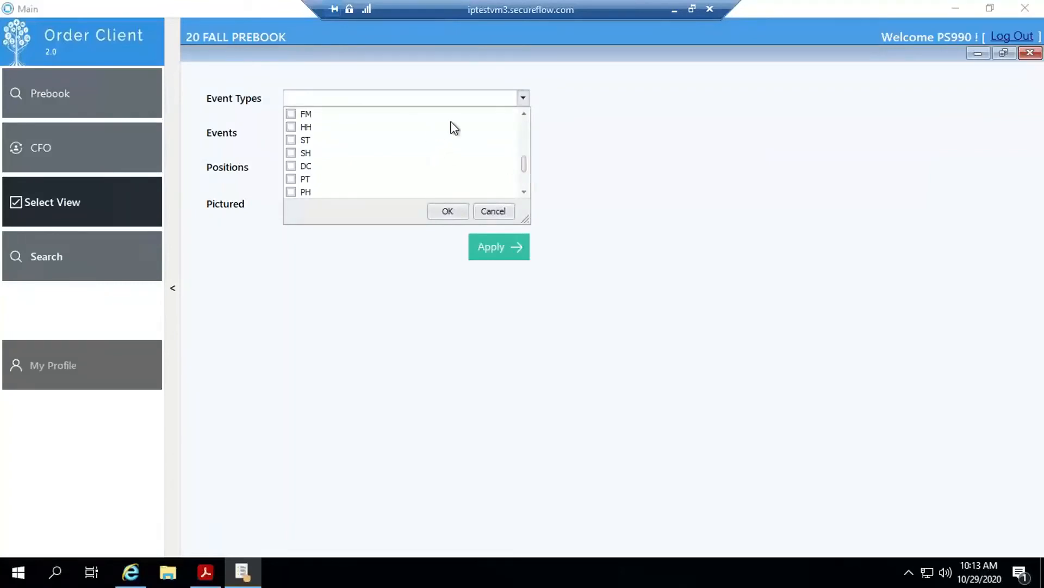
pyautogui.click(290, 114)
pyautogui.click(449, 210)
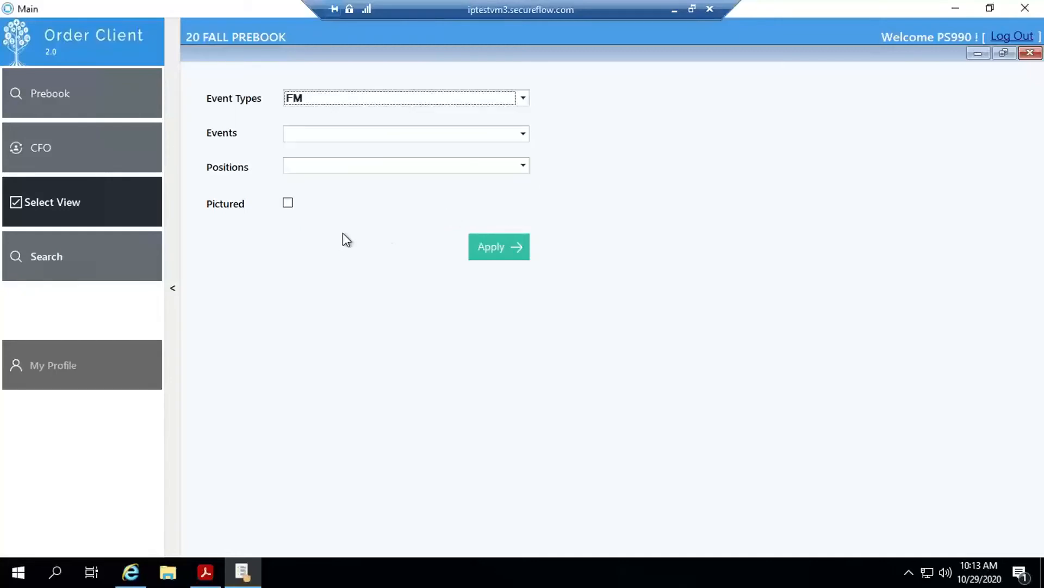
pyautogui.click(523, 134)
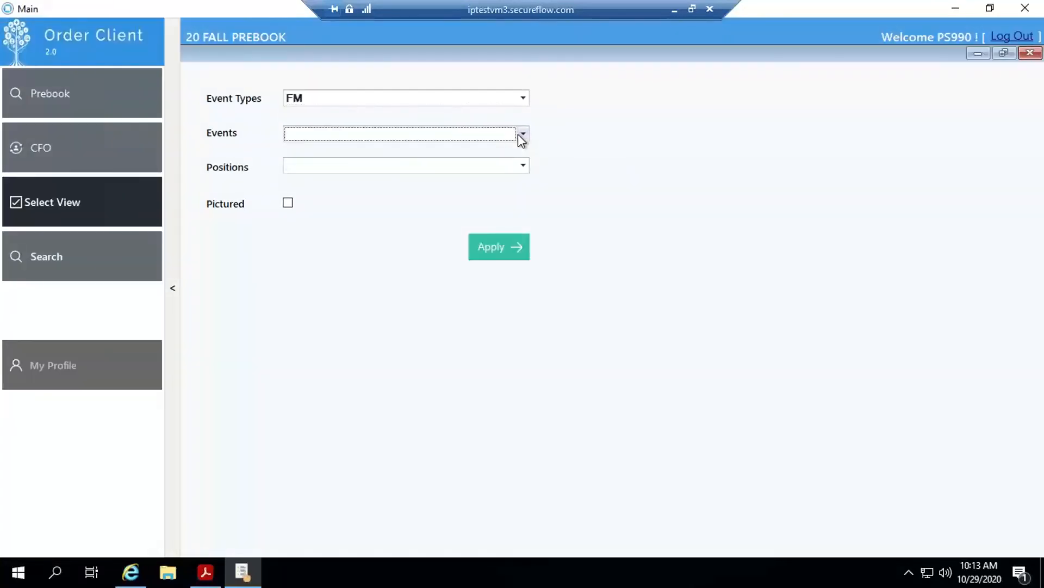
pyautogui.click(465, 154)
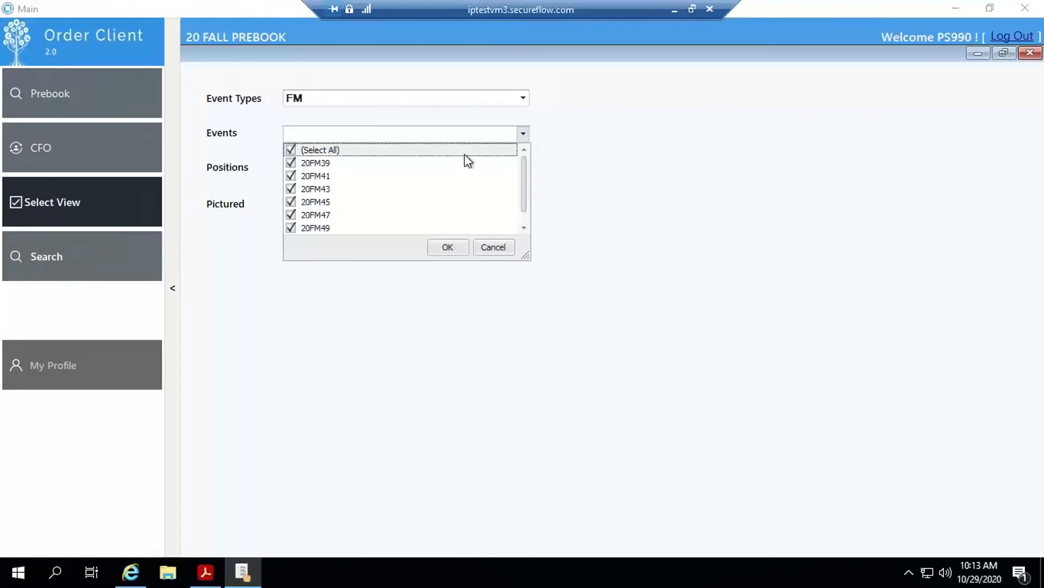
pyautogui.click(460, 246)
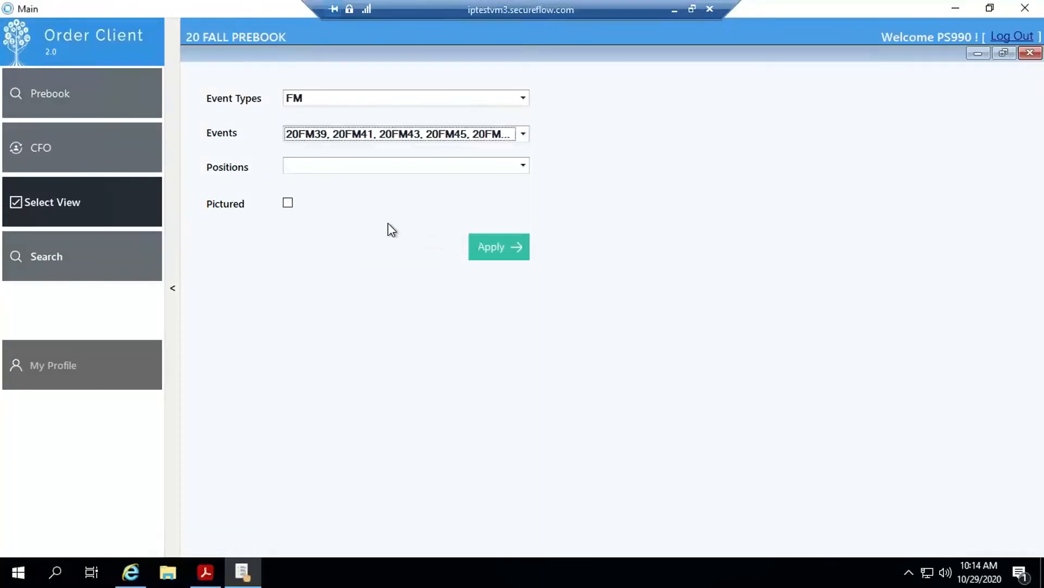
# Step: Set the positions to Front Page and Back Page, enable Pictured, and return to the view selection without applying
pyautogui.click(523, 165)
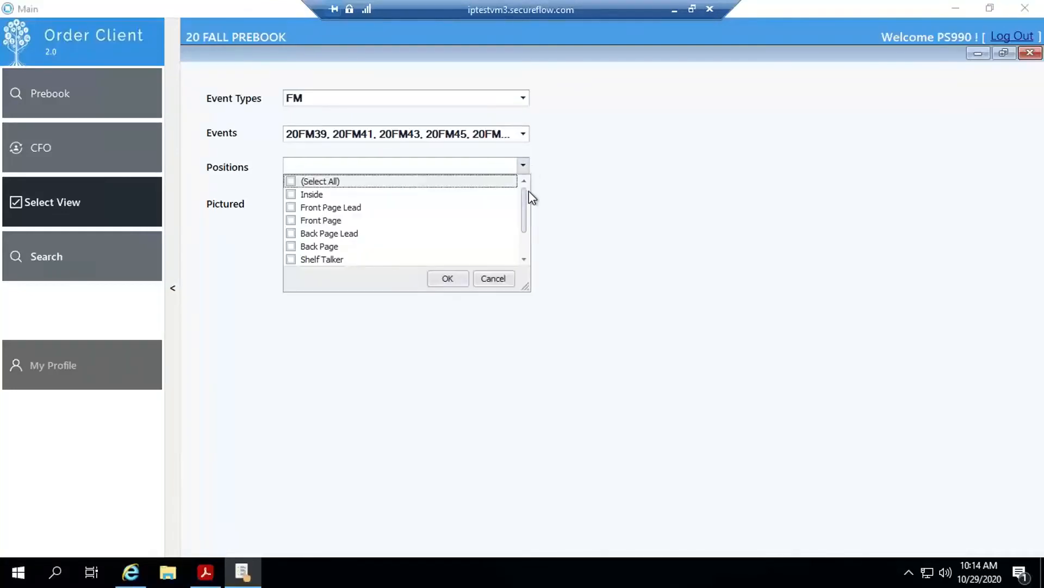
pyautogui.click(331, 220)
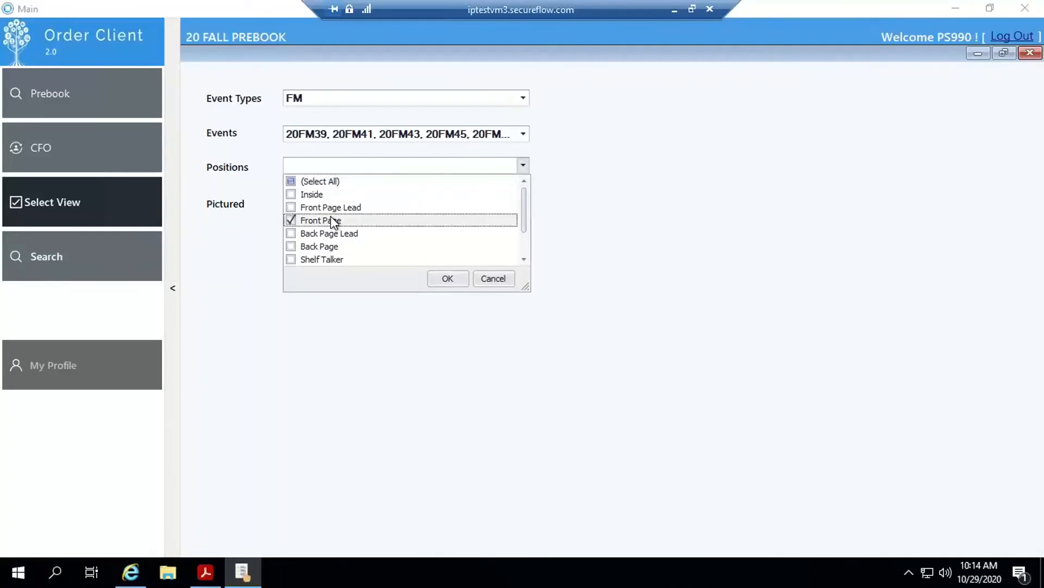
pyautogui.click(333, 248)
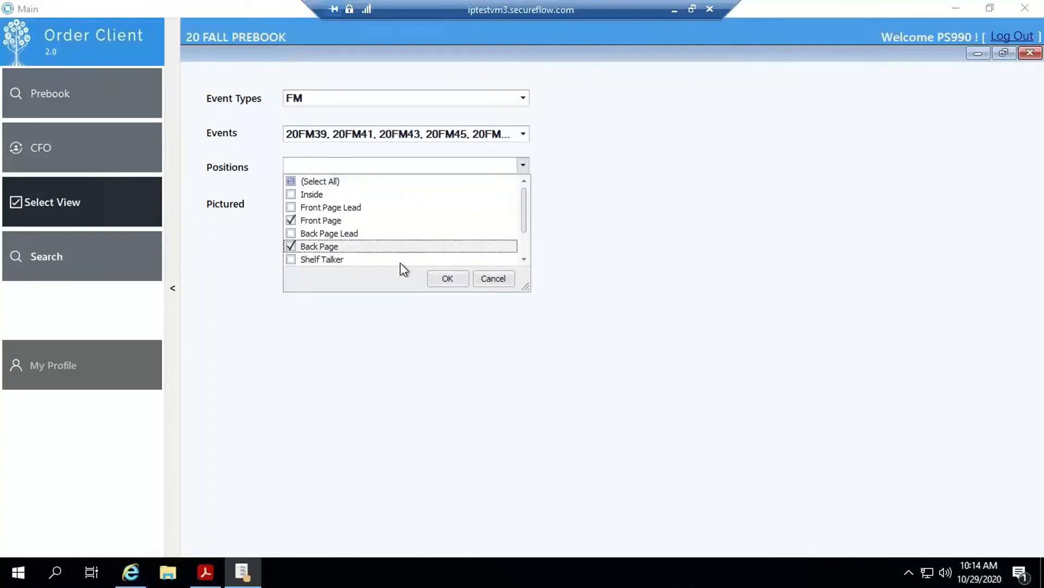
pyautogui.click(442, 278)
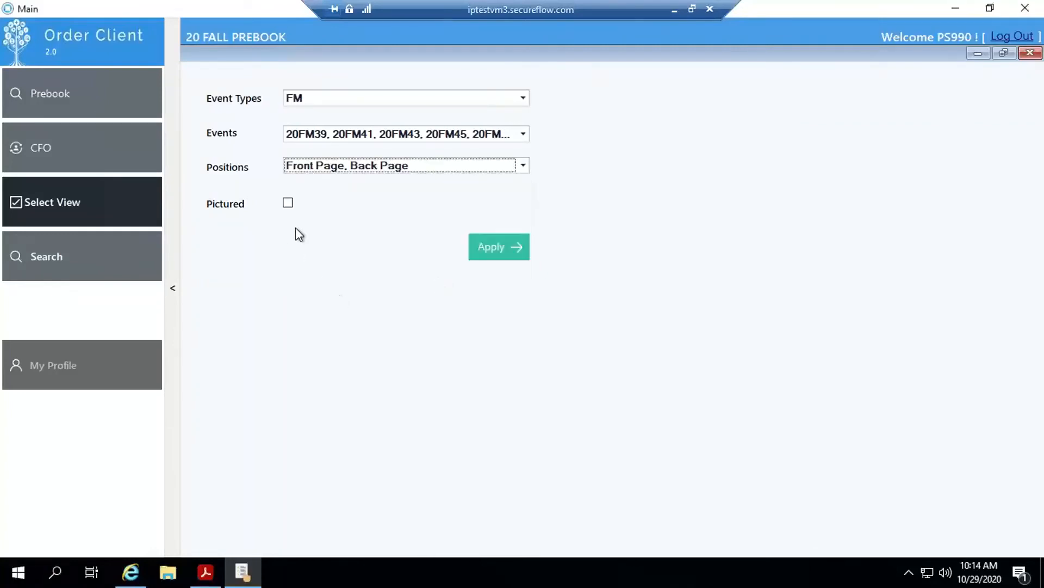
pyautogui.click(288, 202)
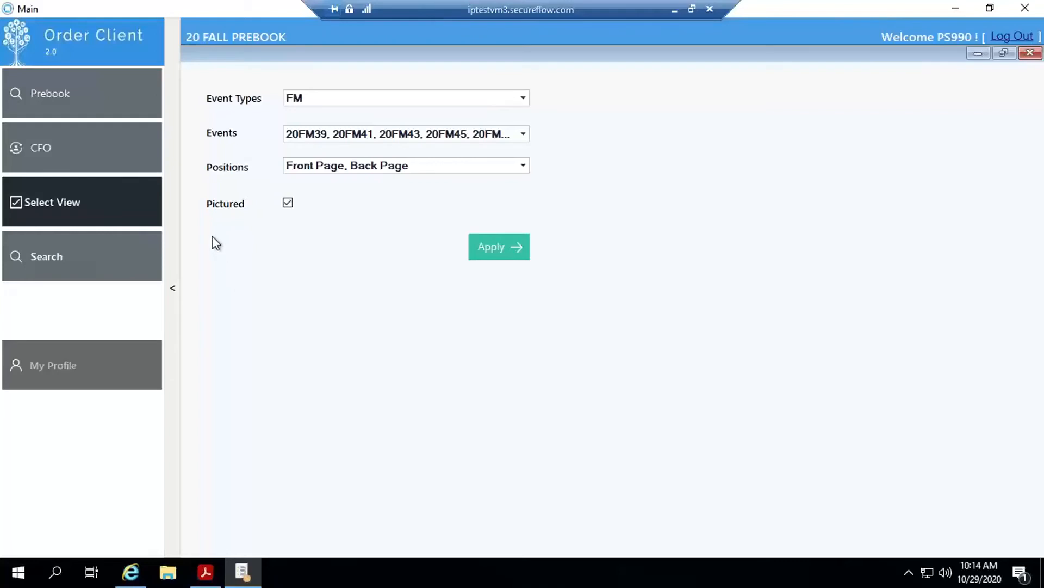
pyautogui.click(135, 204)
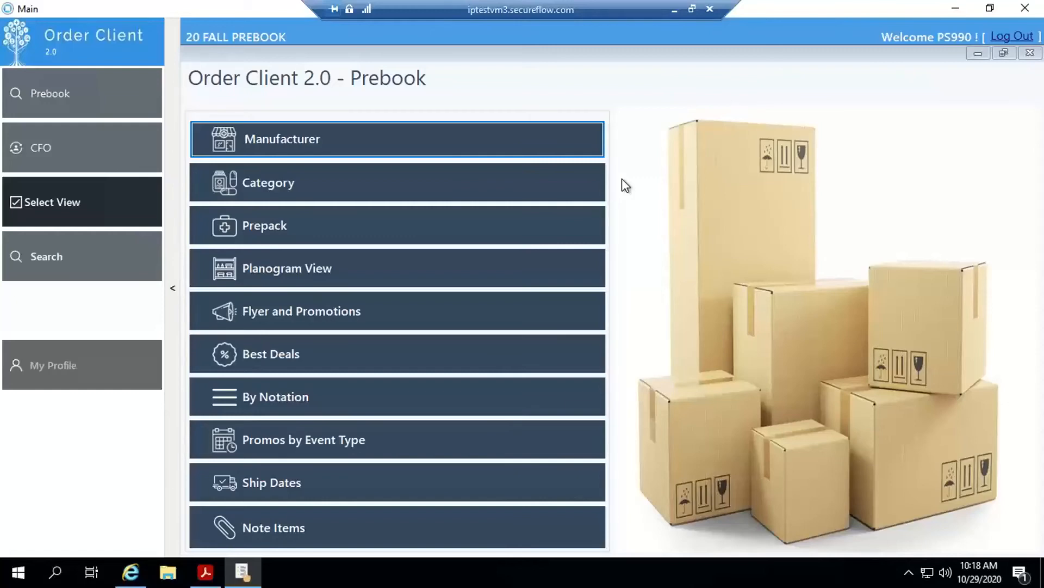
# Step: In the Manufacturer view, open the 3M CANADA sell sheet PDF, view it maximized, and return to the manufacturer list
pyautogui.click(485, 140)
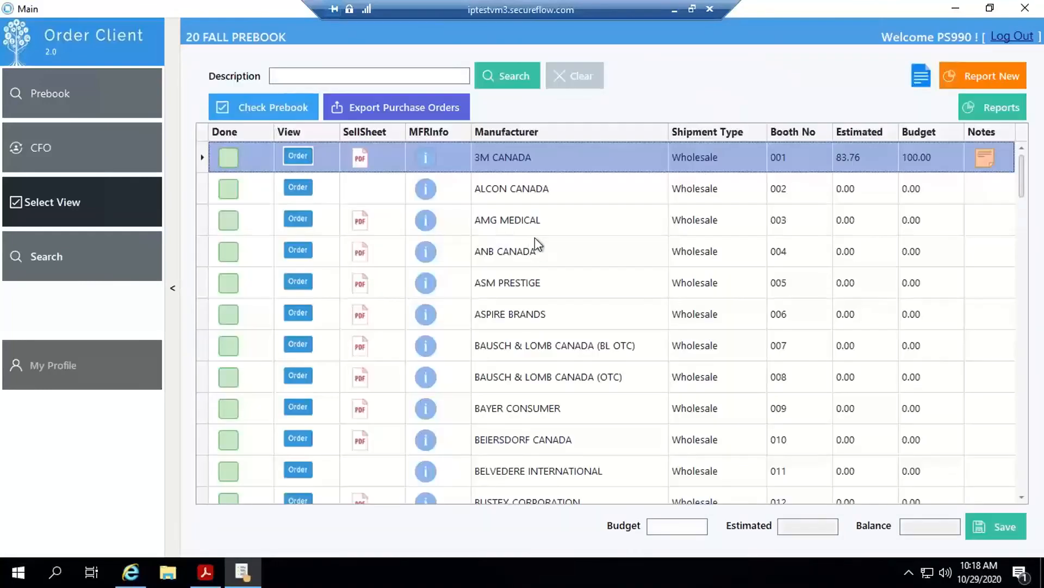
pyautogui.click(362, 165)
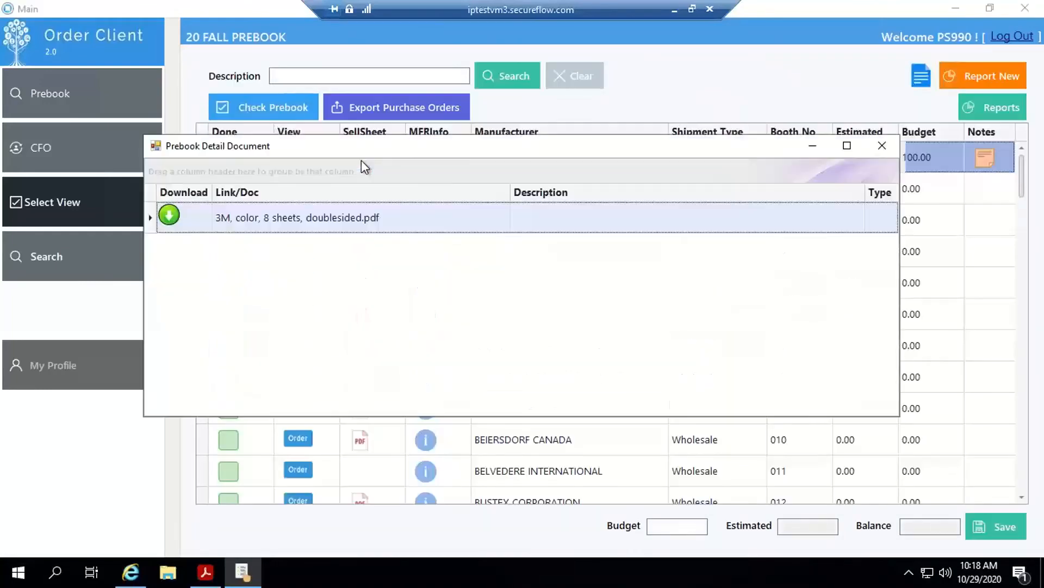
pyautogui.click(169, 217)
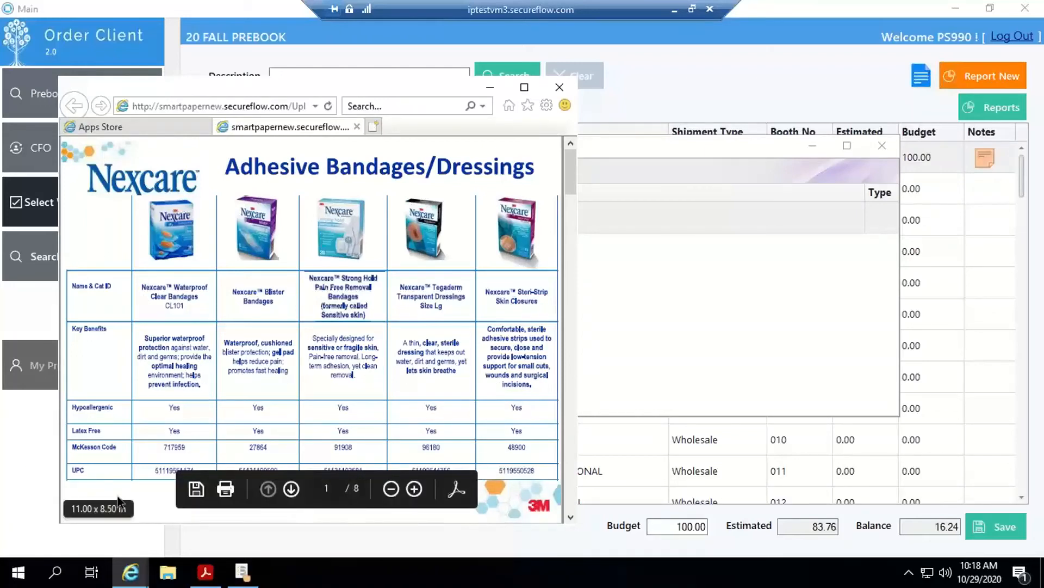
pyautogui.doubleClick(387, 96)
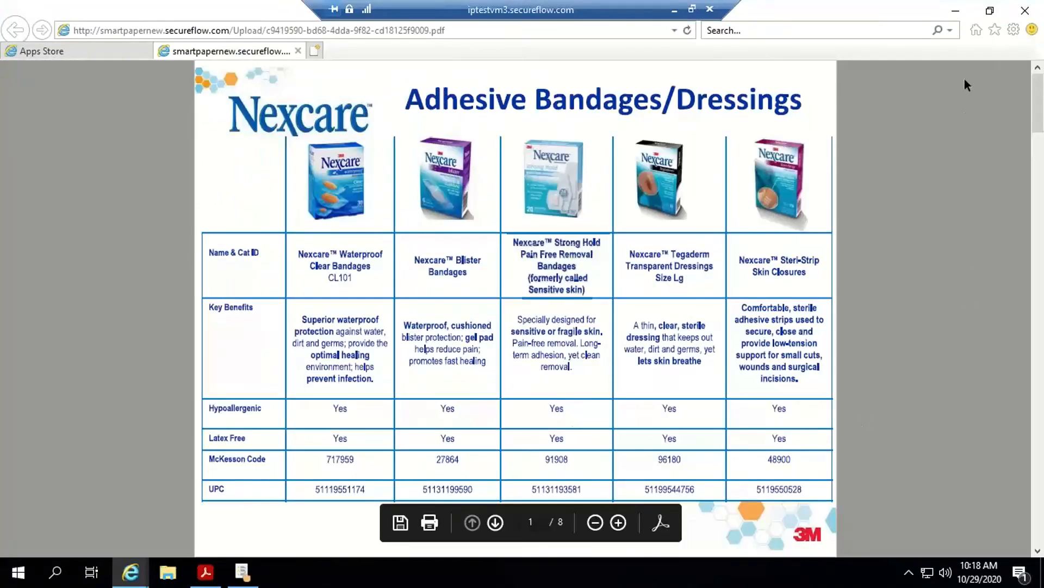
pyautogui.click(956, 8)
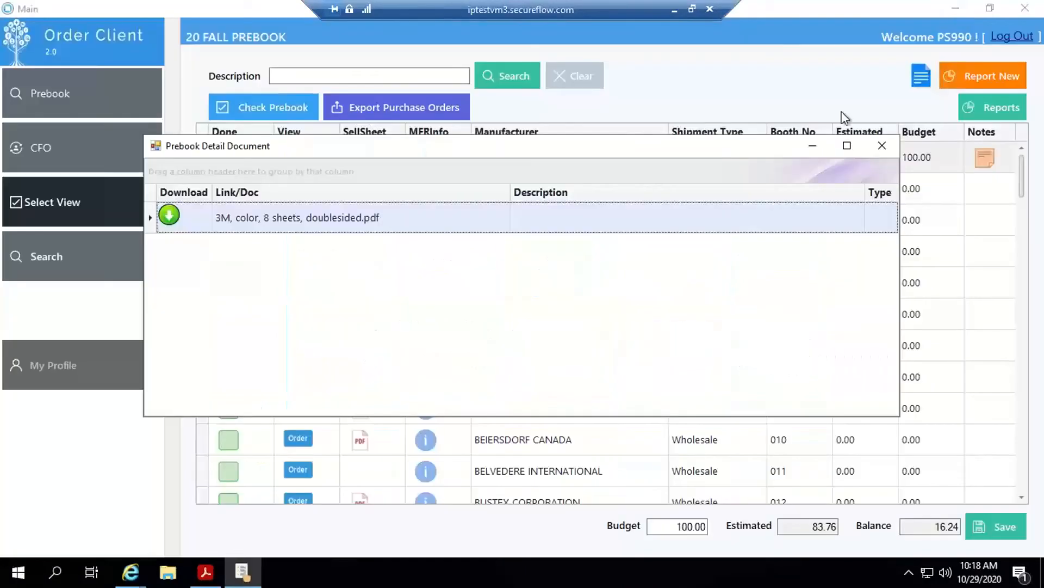
pyautogui.click(881, 147)
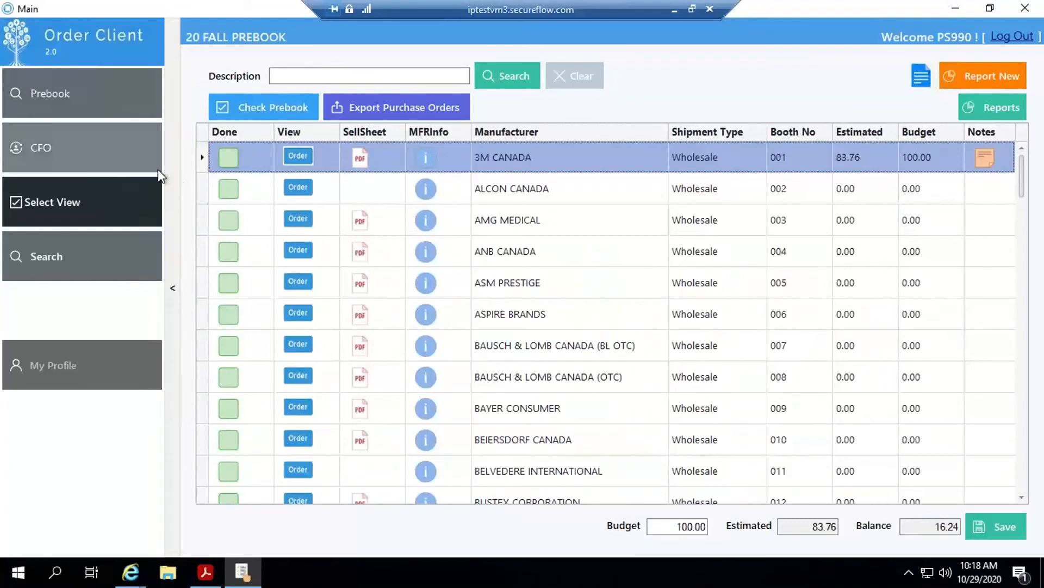
# Step: Switch to the CFO events, show the Historical and All lists, and search all events for 20F040
pyautogui.click(136, 155)
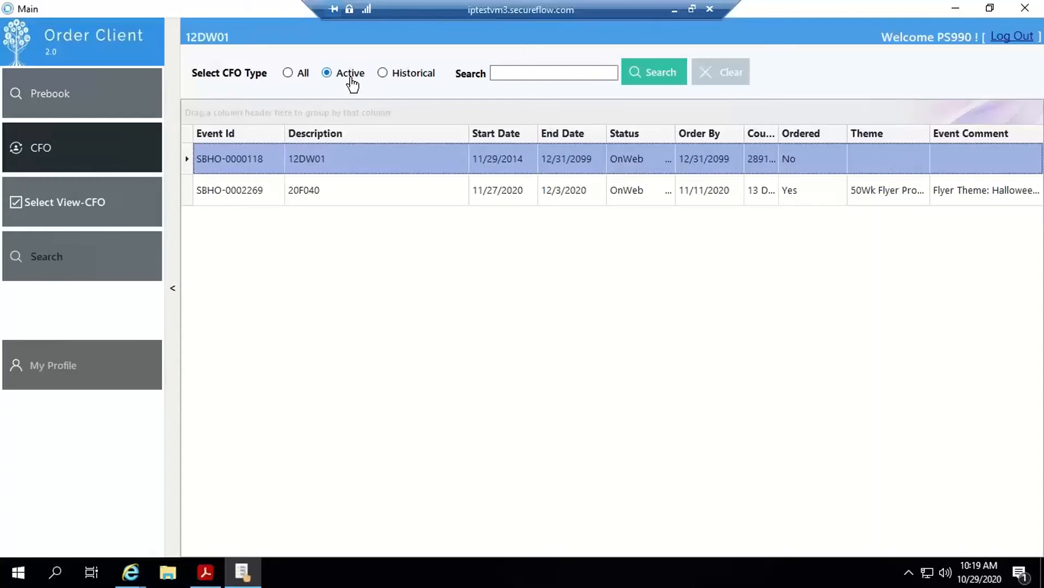
pyautogui.click(410, 78)
pyautogui.click(289, 76)
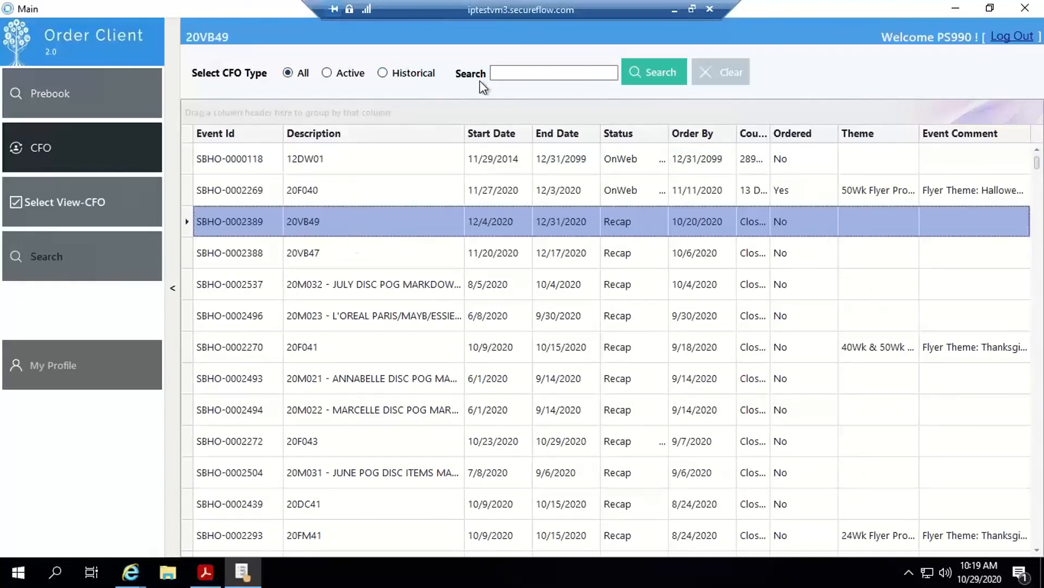
pyautogui.click(520, 73)
pyautogui.write('20F040')
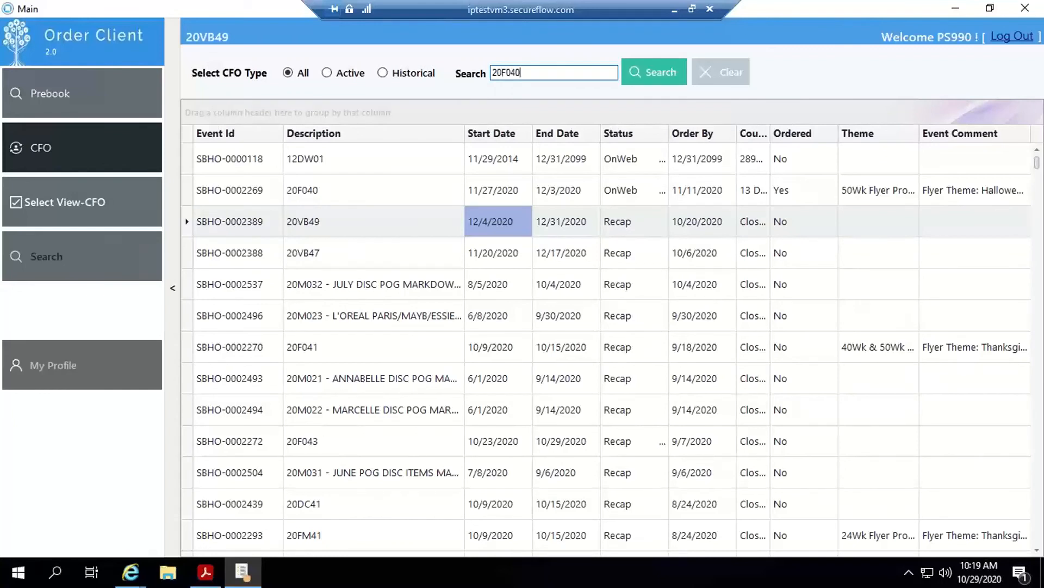
pyautogui.click(662, 72)
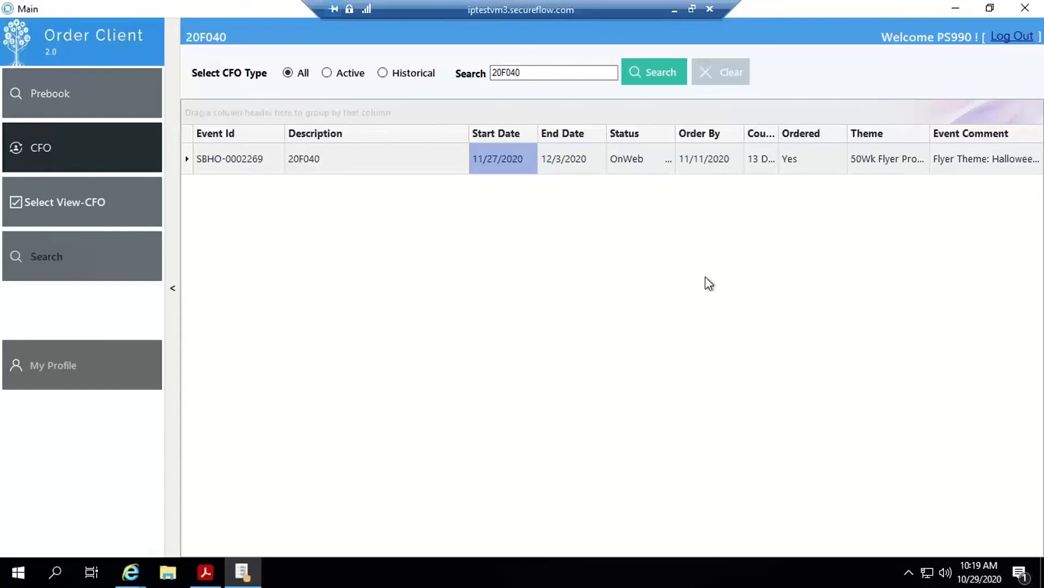
# Step: Widen the Count Down column, and use column customization to remove the Status column and put it back after End Date
pyautogui.moveTo(778, 129); pyautogui.dragTo(808, 129)
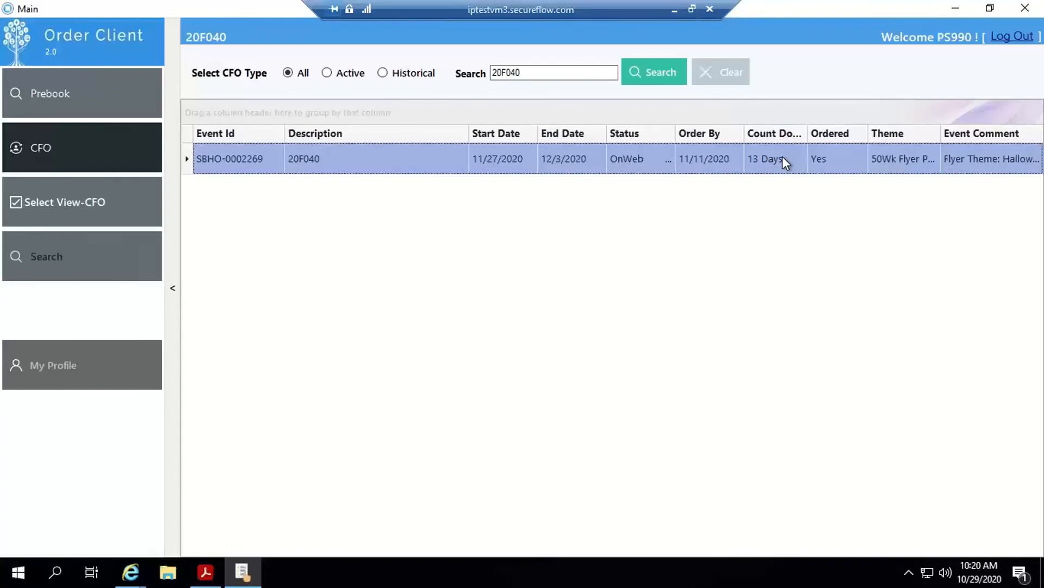
pyautogui.rightClick(752, 136)
pyautogui.click(825, 237)
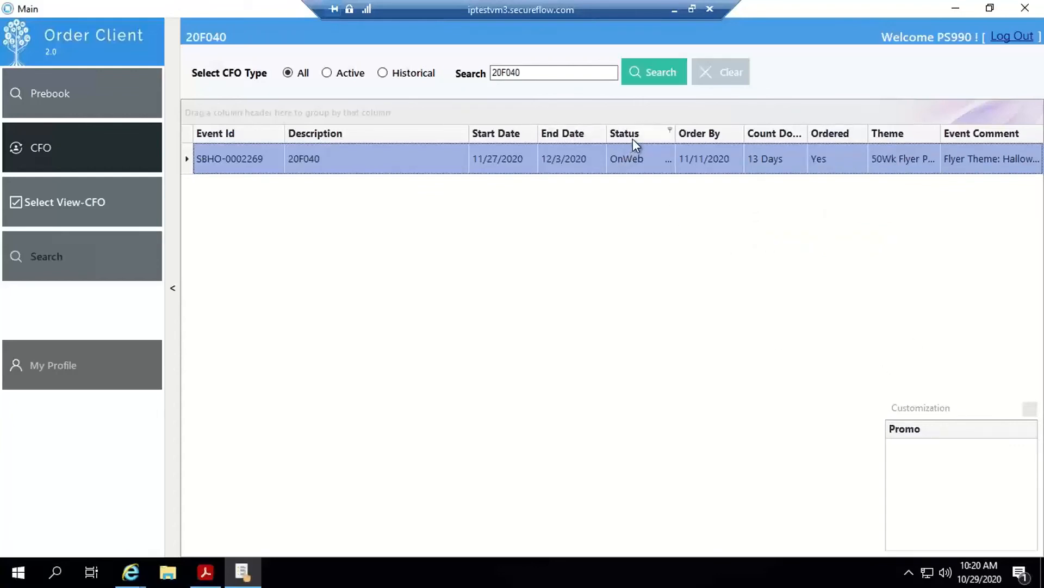
pyautogui.moveTo(632, 138); pyautogui.dragTo(928, 491)
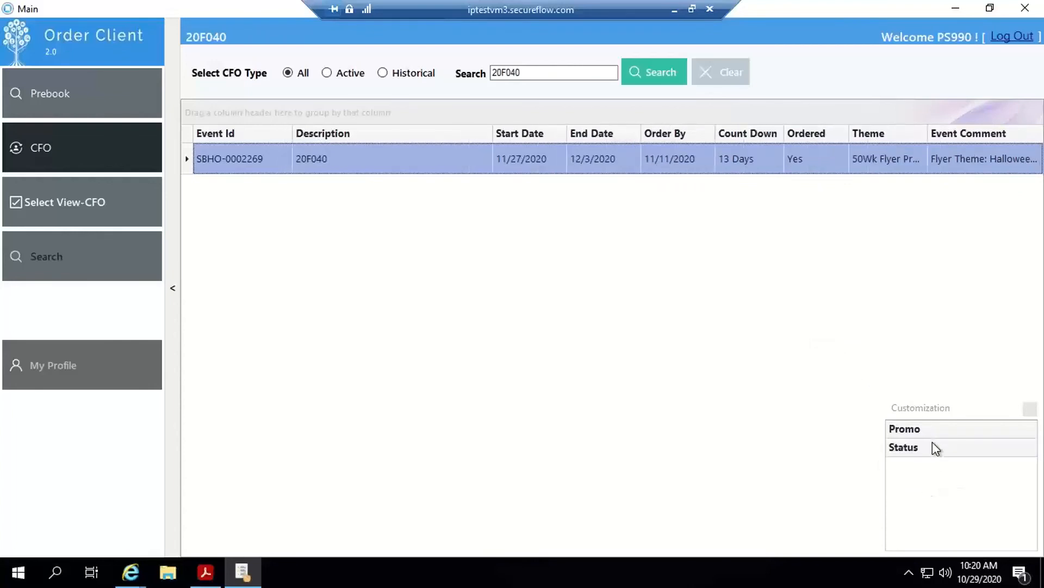
pyautogui.moveTo(937, 453); pyautogui.dragTo(657, 157)
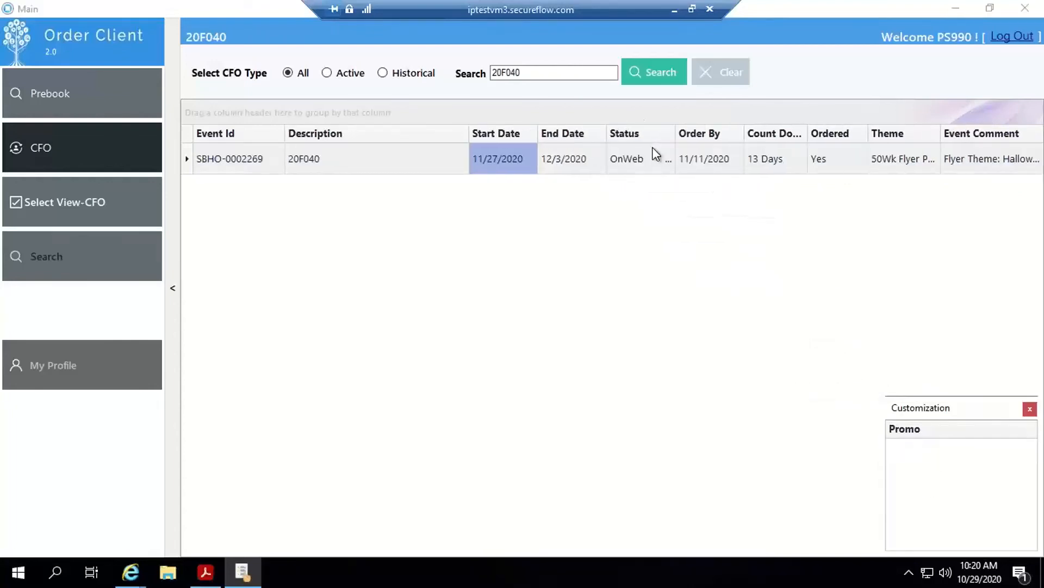
pyautogui.click(1029, 408)
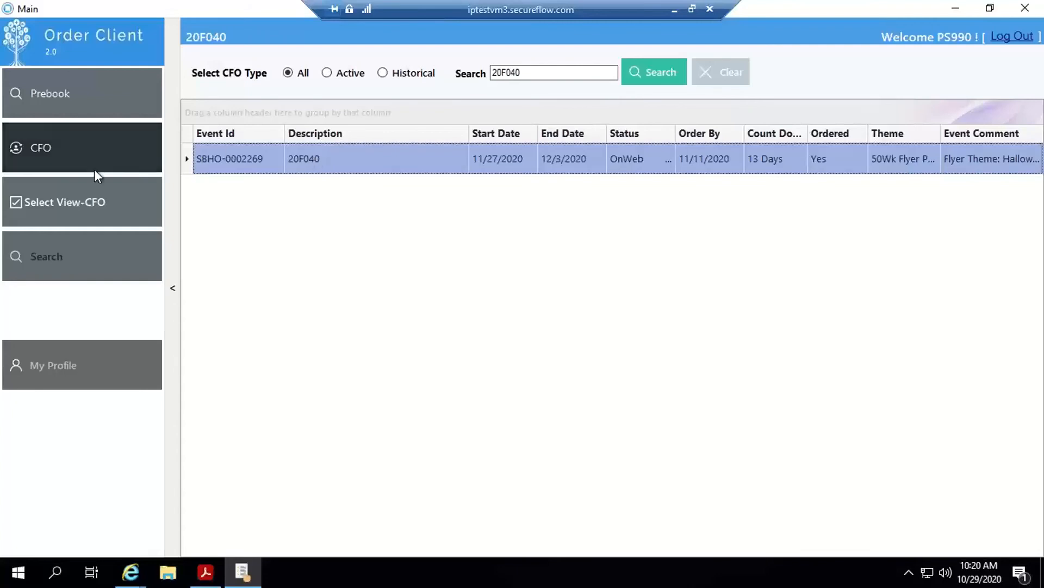
# Step: Open the Manufacturer-CFO view for 20F040, check the available item reports, and select AL-PACK ENTERPRISES LTD - PHS BRAND
pyautogui.click(84, 202)
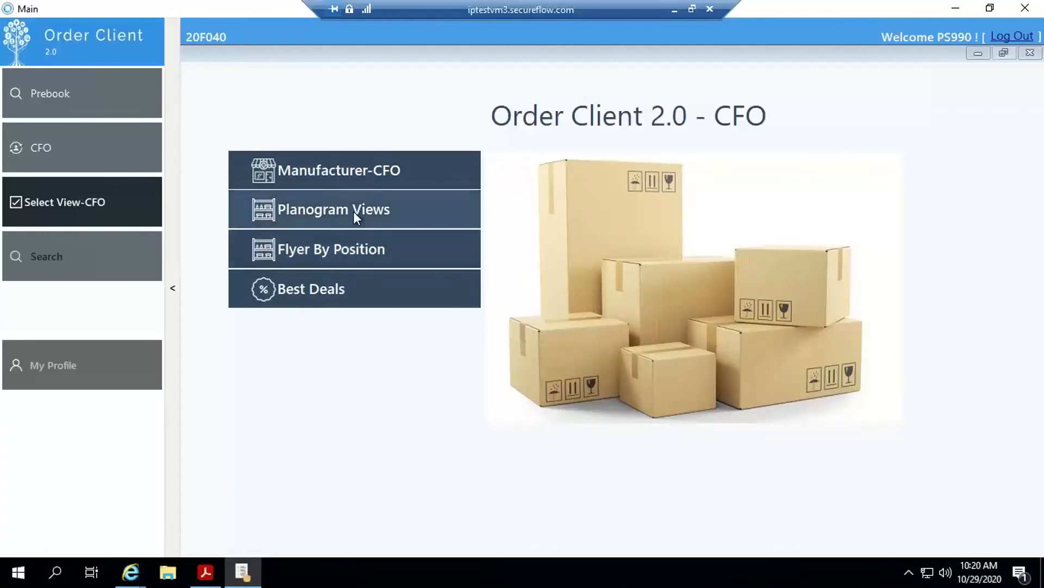
pyautogui.click(357, 171)
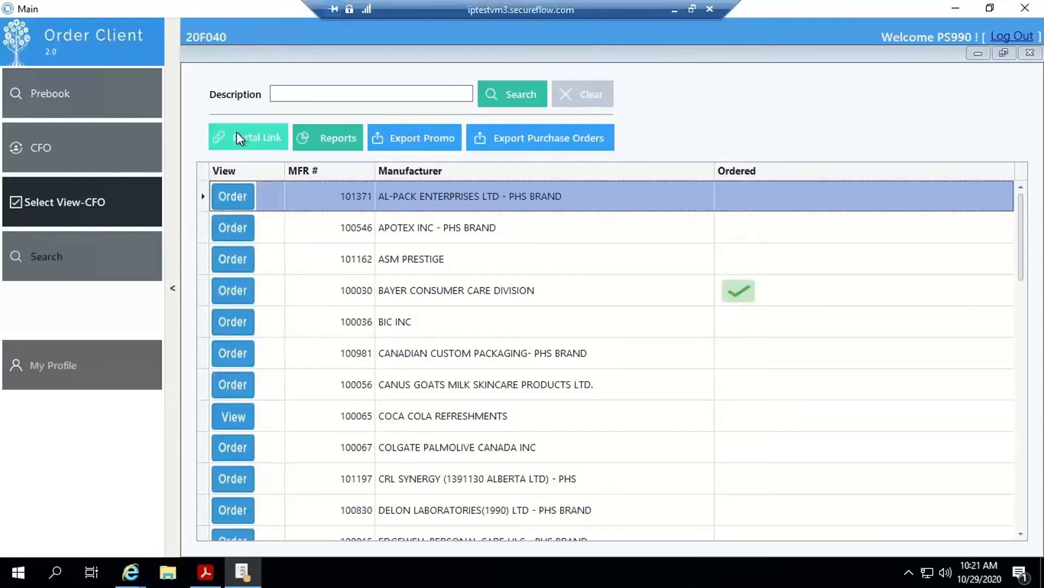
pyautogui.click(327, 136)
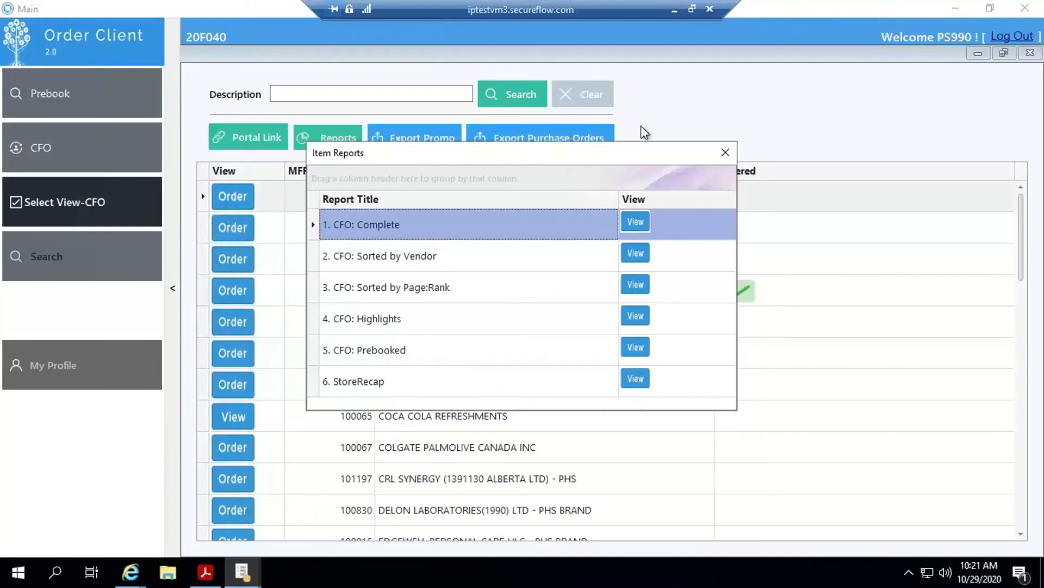
pyautogui.click(725, 154)
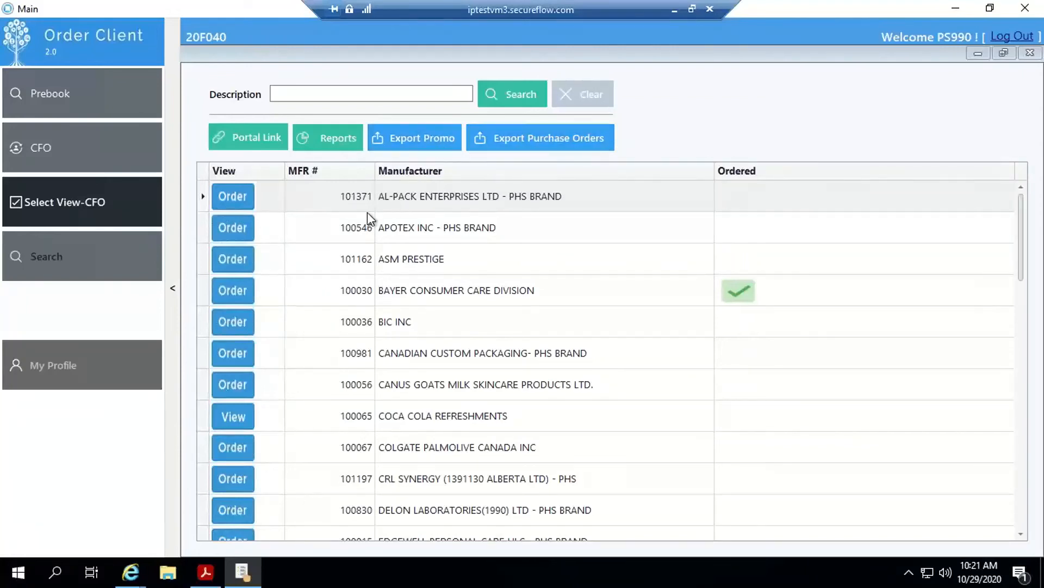
pyautogui.click(437, 200)
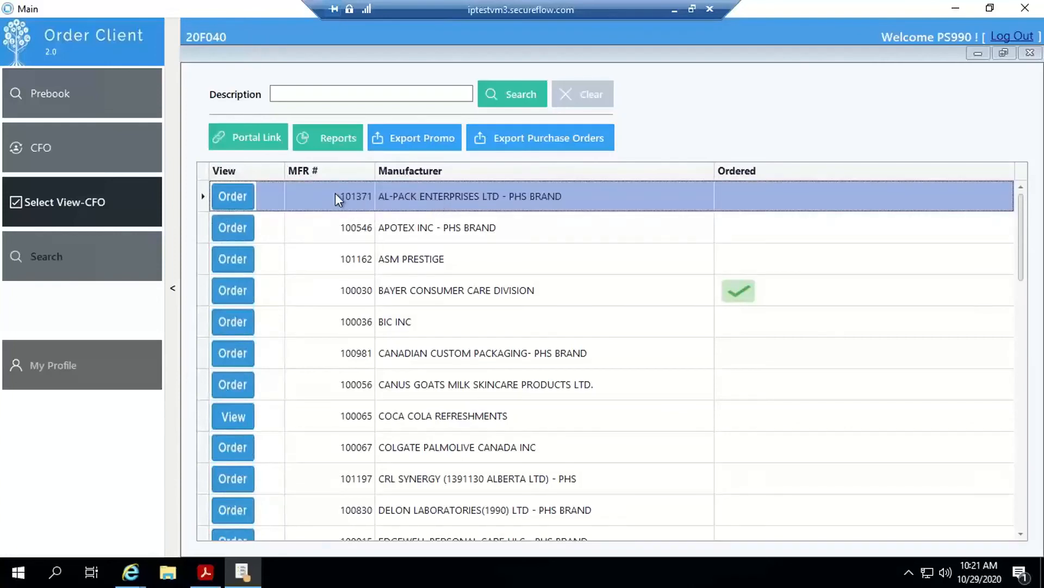
# Step: Open the BAYER CONSUMER CARE DIVISION order, collapse the navigation sidebar, and check the available item reports
pyautogui.click(303, 291)
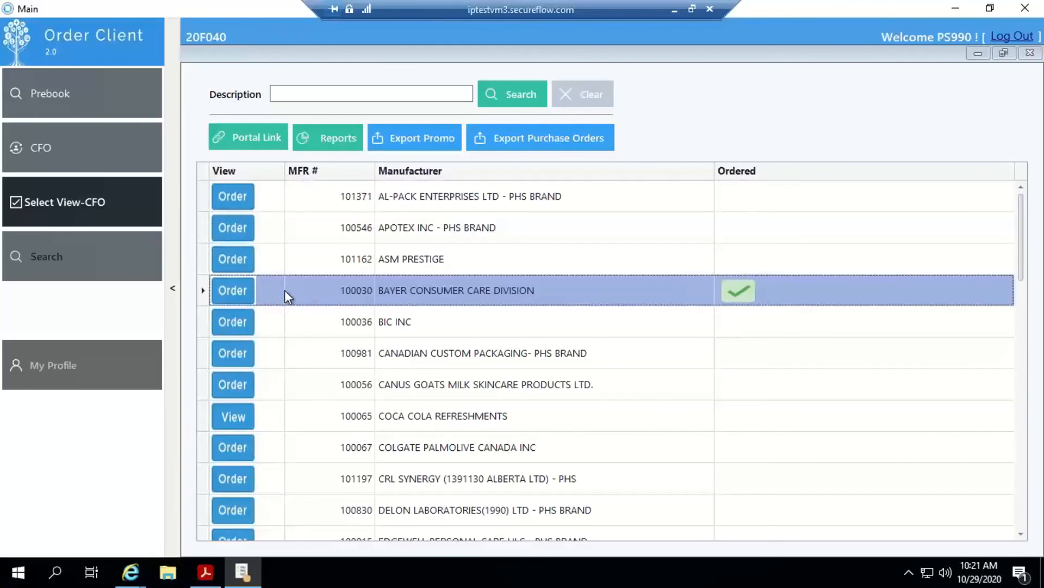
pyautogui.click(253, 289)
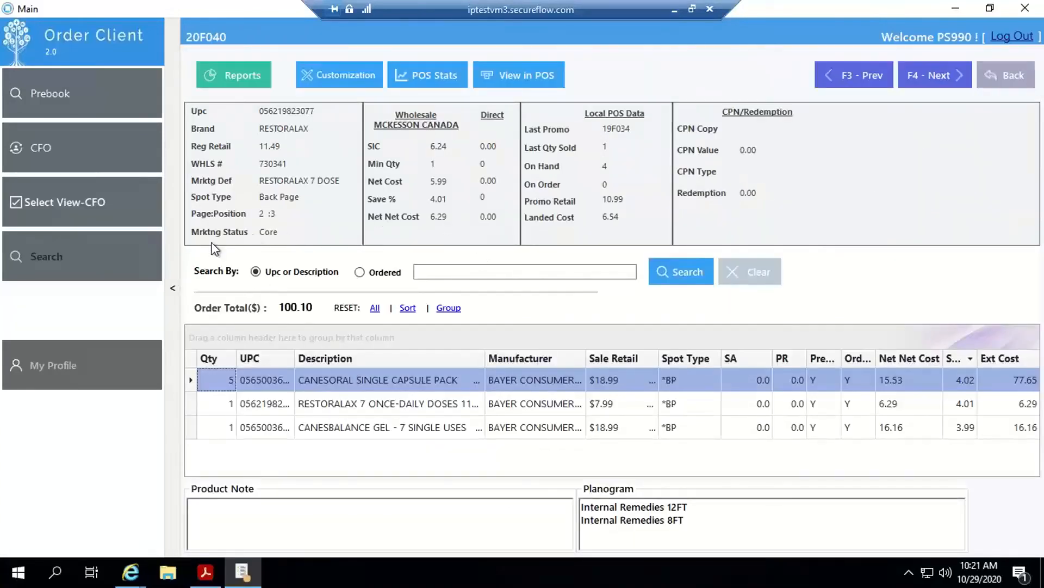
pyautogui.click(173, 253)
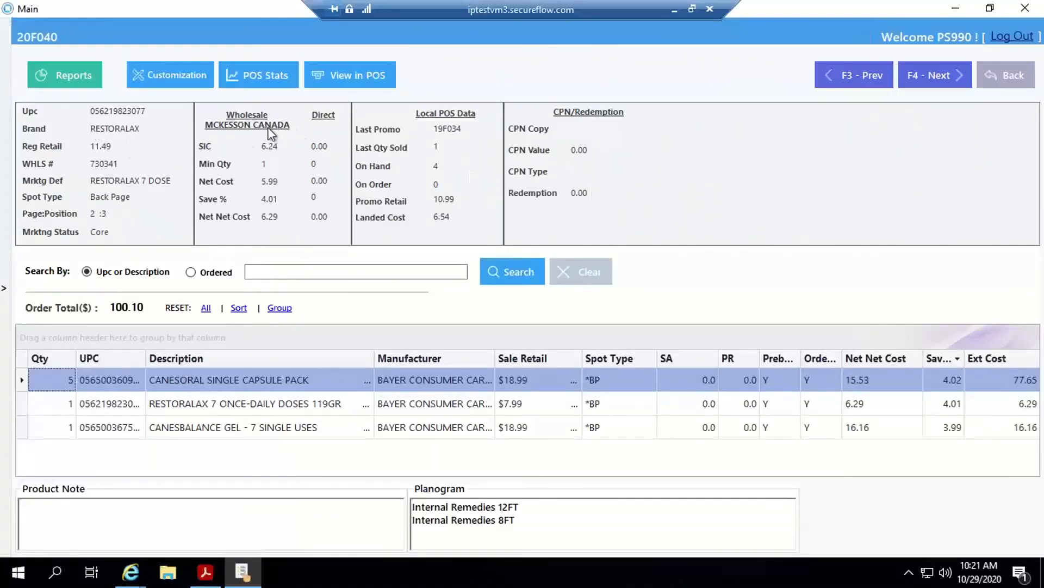
pyautogui.click(97, 84)
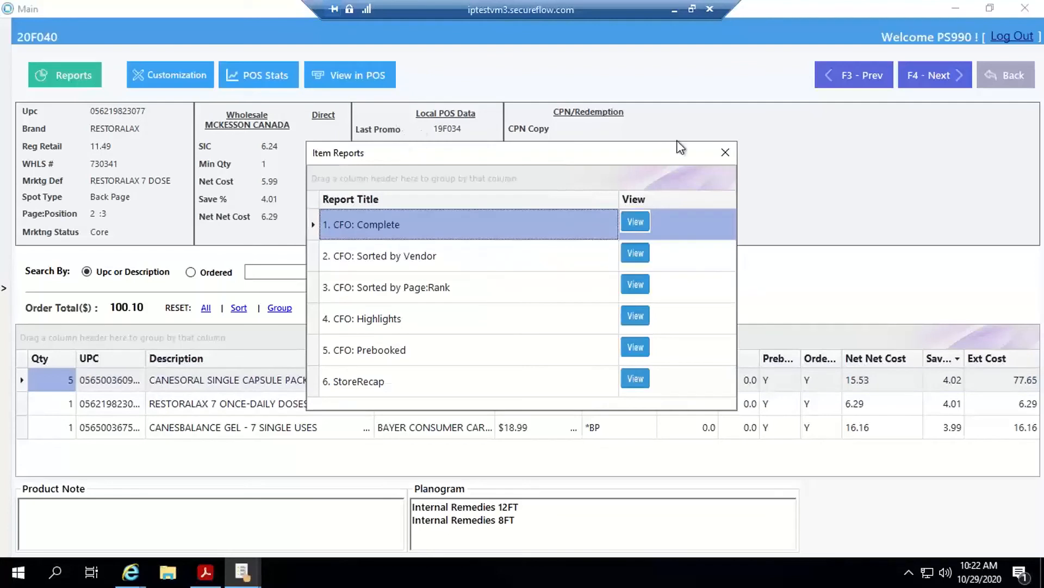
pyautogui.click(726, 153)
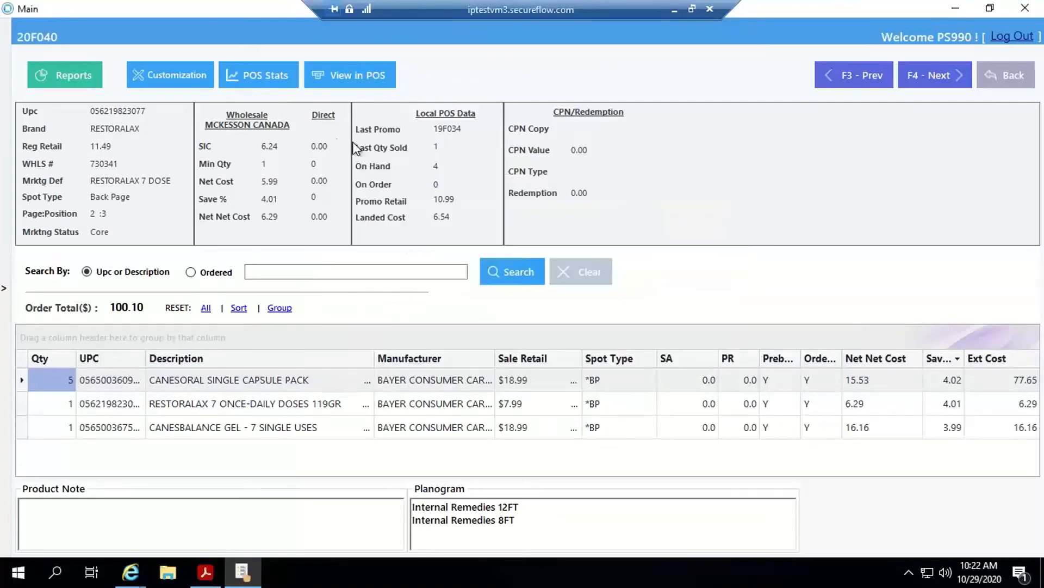
# Step: Remove the Manufacturer column through column customization, and sort the items by Save % ascending and back to descending
pyautogui.click(163, 81)
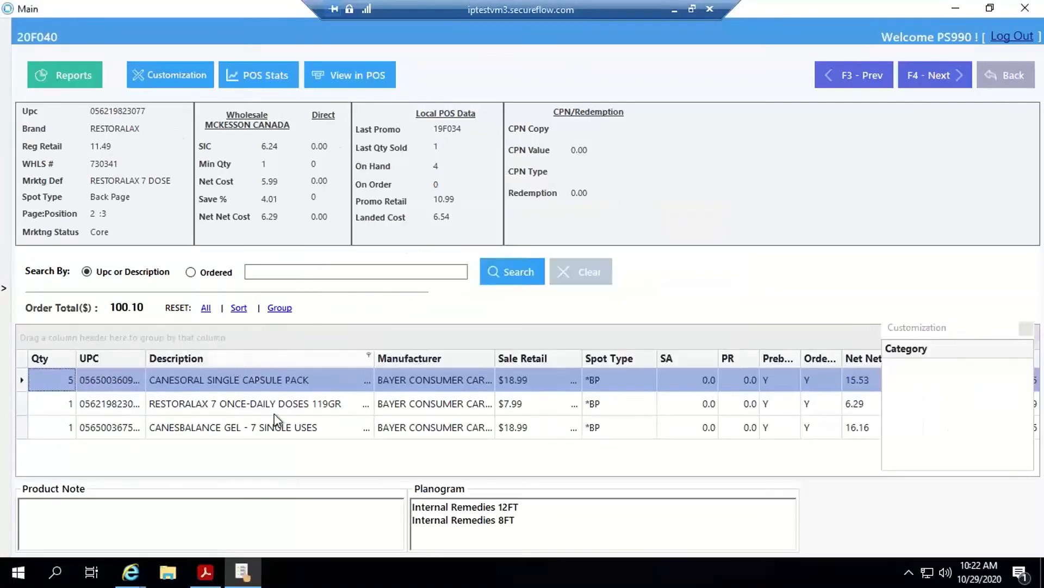
pyautogui.moveTo(446, 357); pyautogui.dragTo(963, 380)
pyautogui.click(1026, 328)
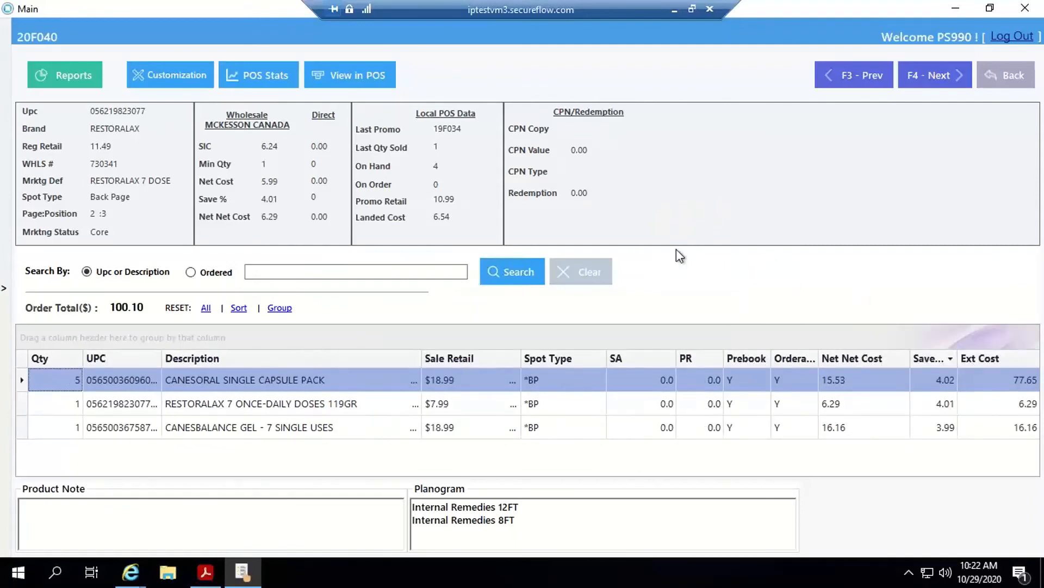
pyautogui.click(928, 358)
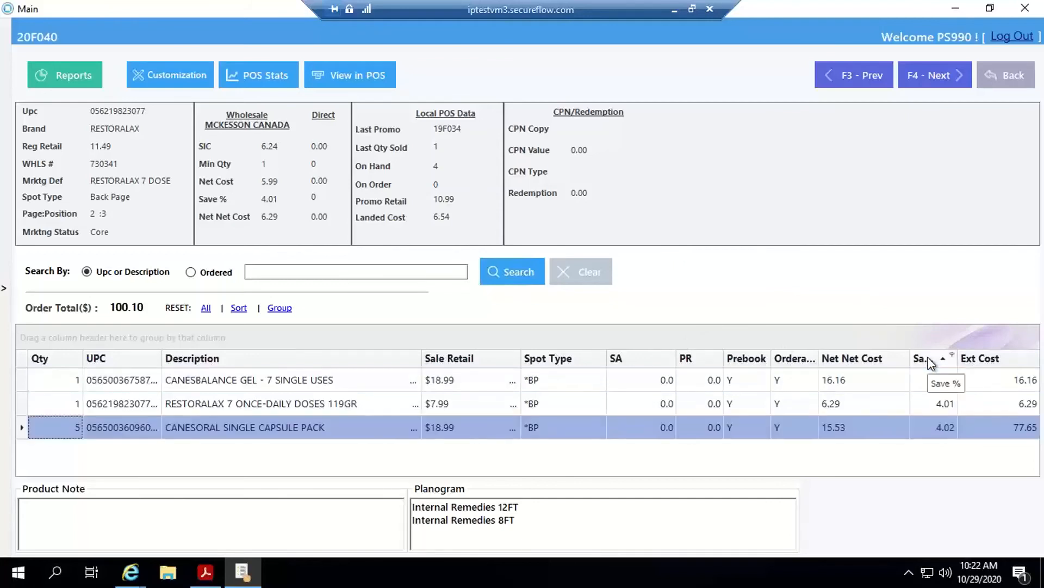
pyautogui.click(929, 358)
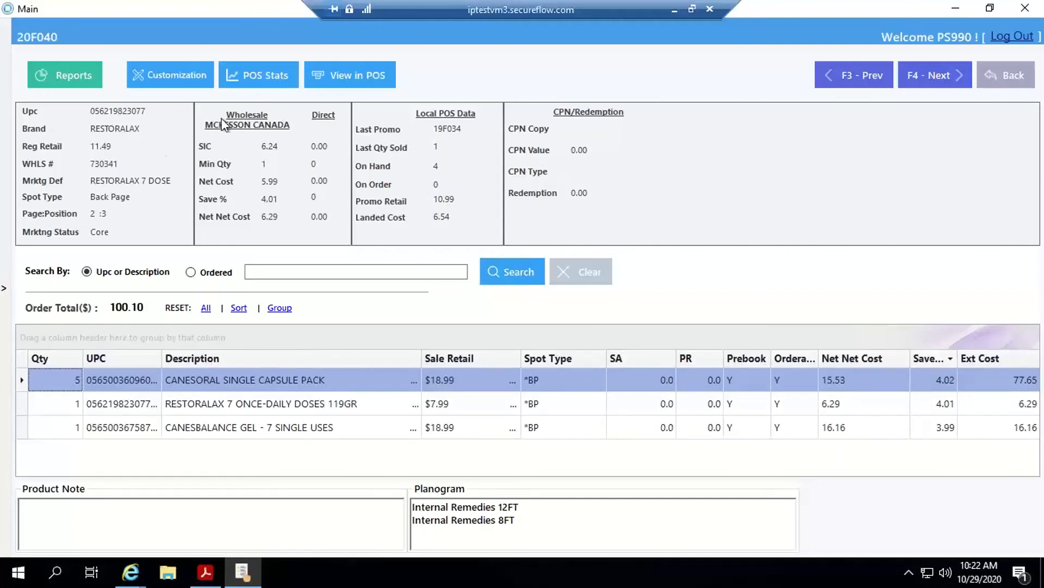
# Step: View the POS sales stats report, and step through the three Bayer items and back to CANESORAL SINGLE CAPSULE PACK to compare their details
pyautogui.click(252, 74)
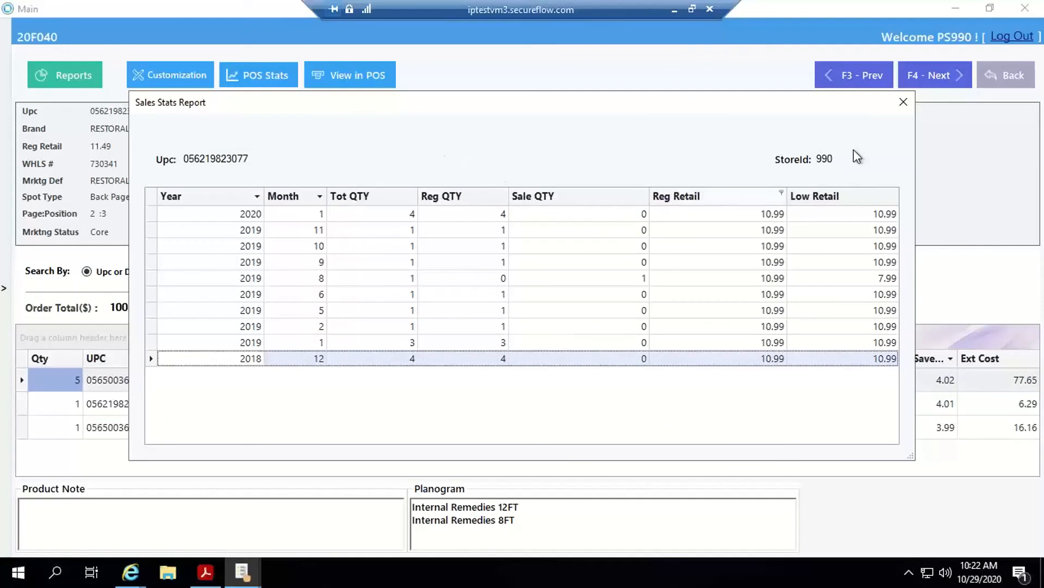
pyautogui.click(902, 104)
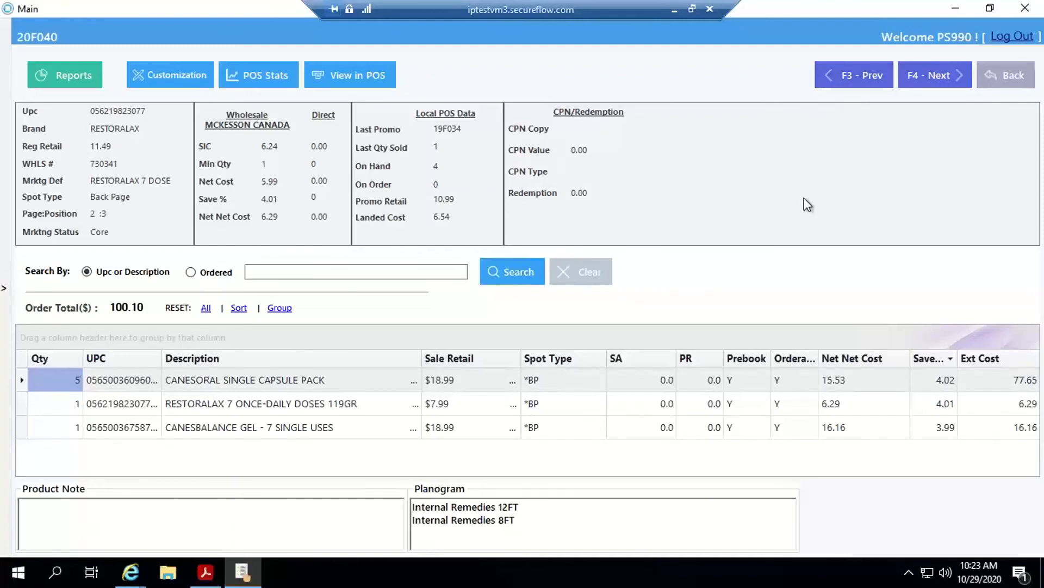
pyautogui.click(365, 380)
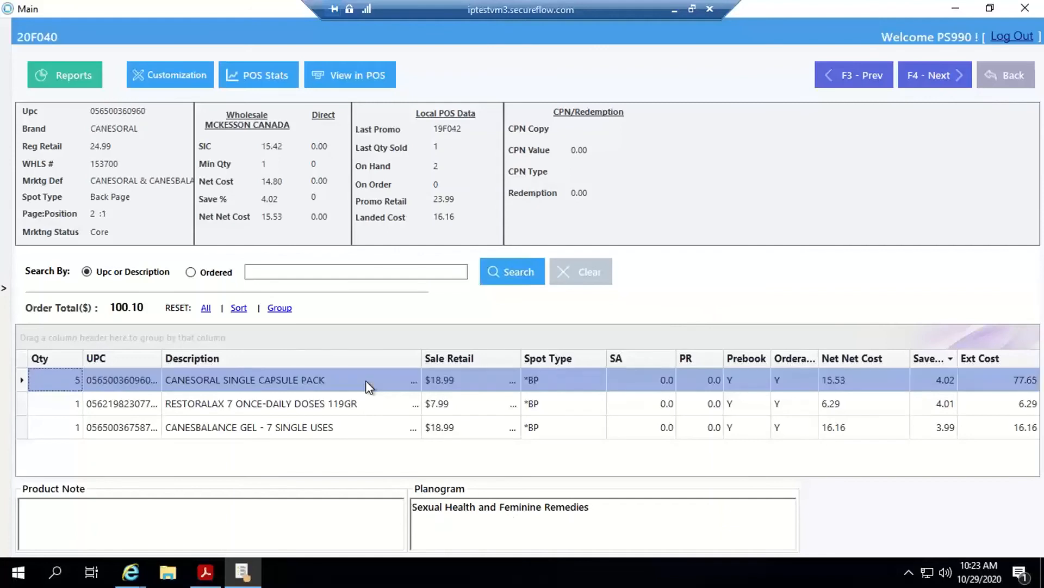
pyautogui.press('Down')
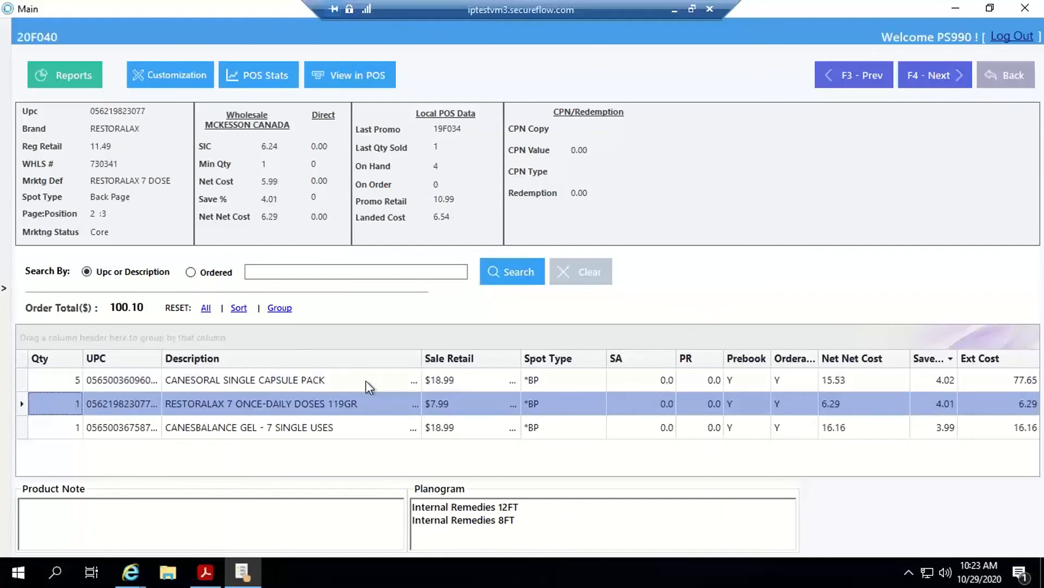
pyautogui.press('Down')
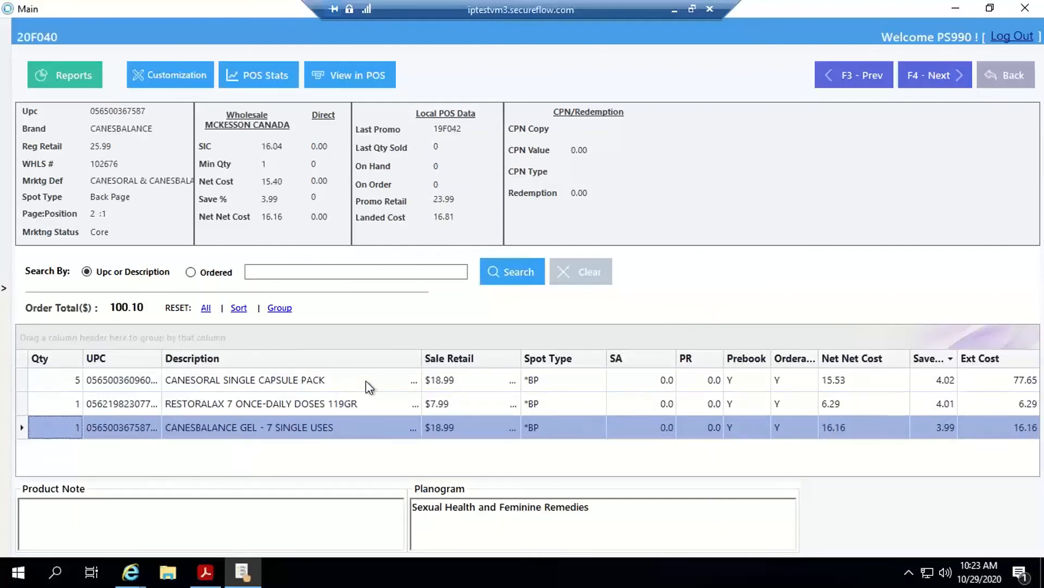
pyautogui.press('Up')
pyautogui.press('Up')
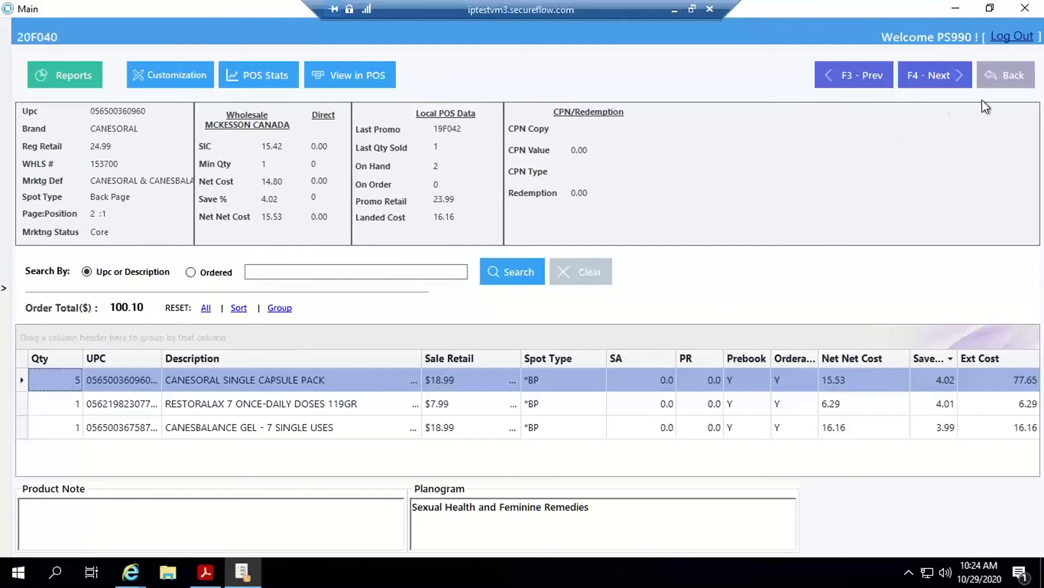
# Step: Return to the 20F040 manufacturer list and expand the navigation sidebar
pyautogui.click(1011, 78)
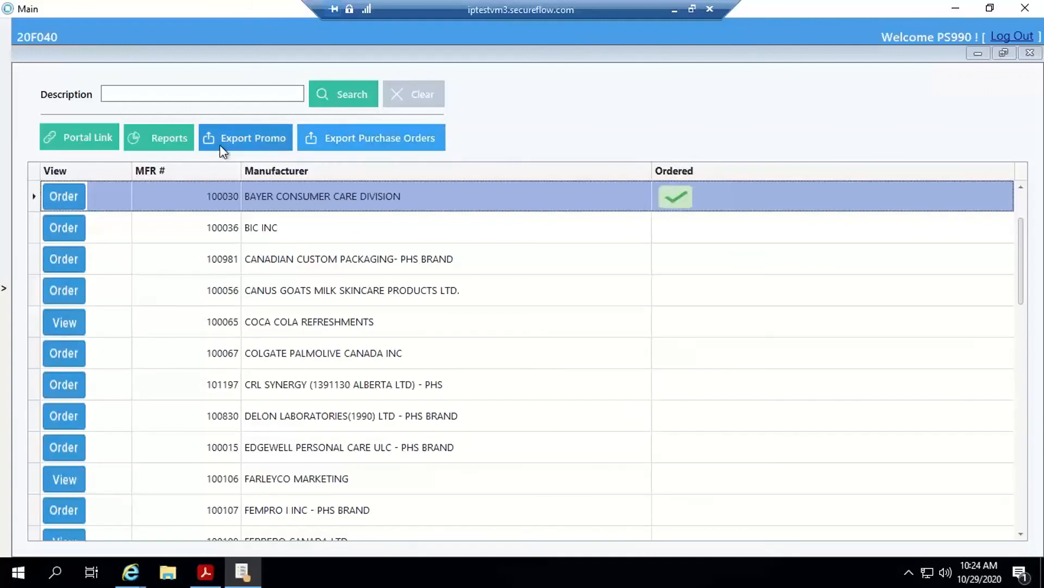
pyautogui.click(7, 294)
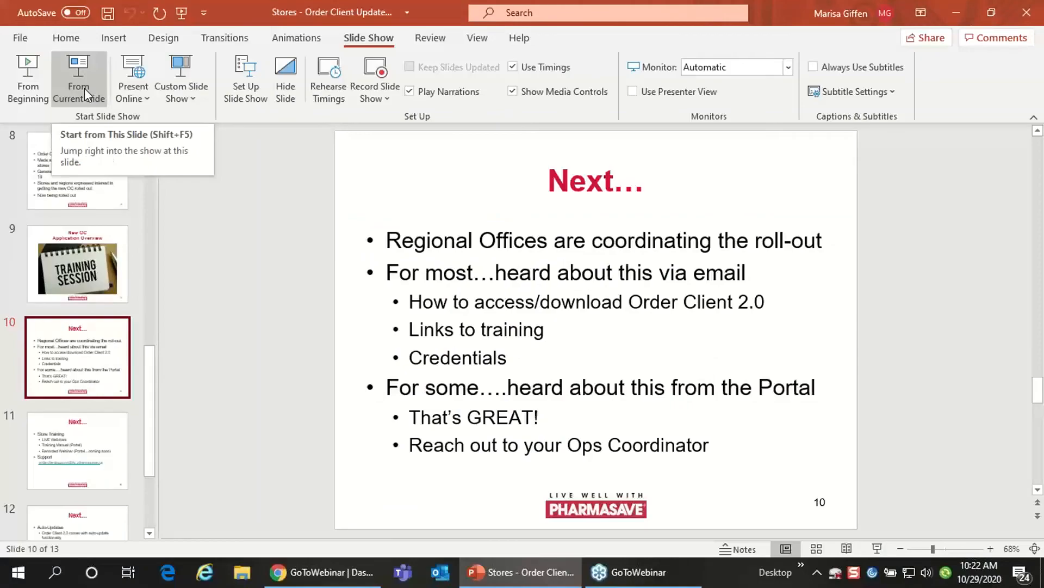
# Step: In PowerPoint, start the slide show from slide 10 on the Order Client 2.0 roll-out
pyautogui.click(84, 83)
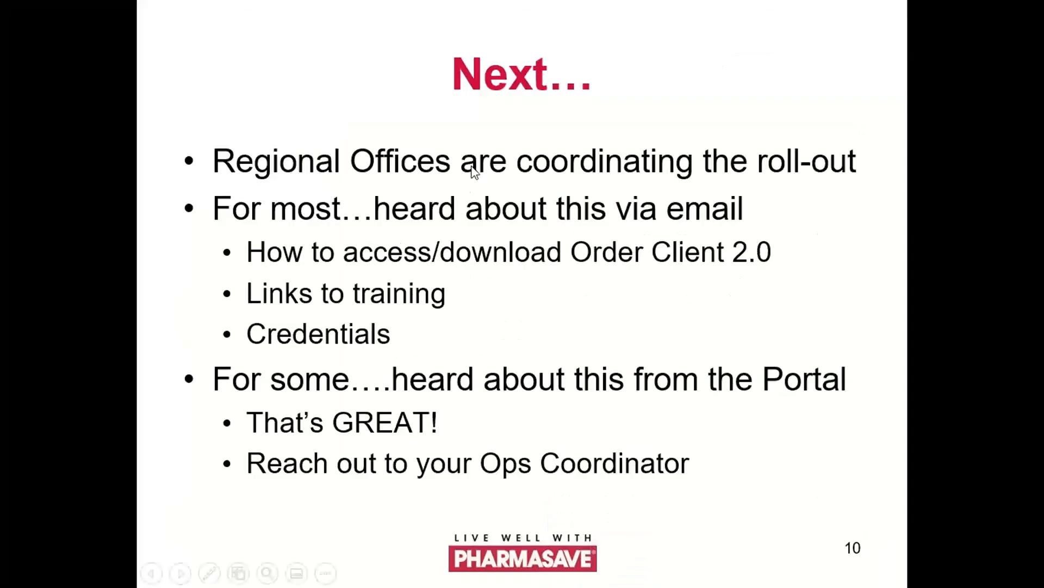